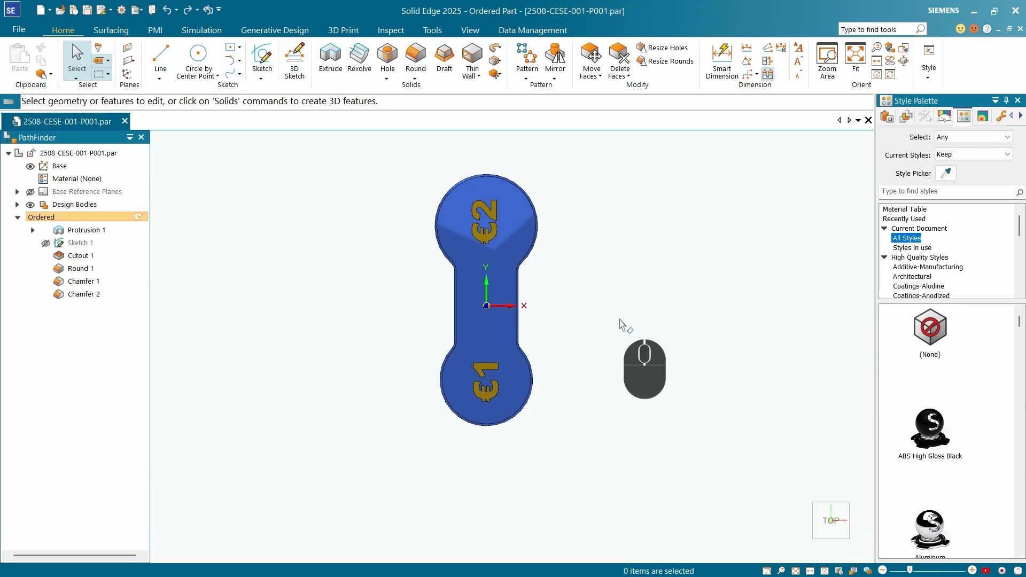
Start a Hole feature on the flat top face with a coincident plane and open the hole options.
scroll(720, 282, "up", 2)
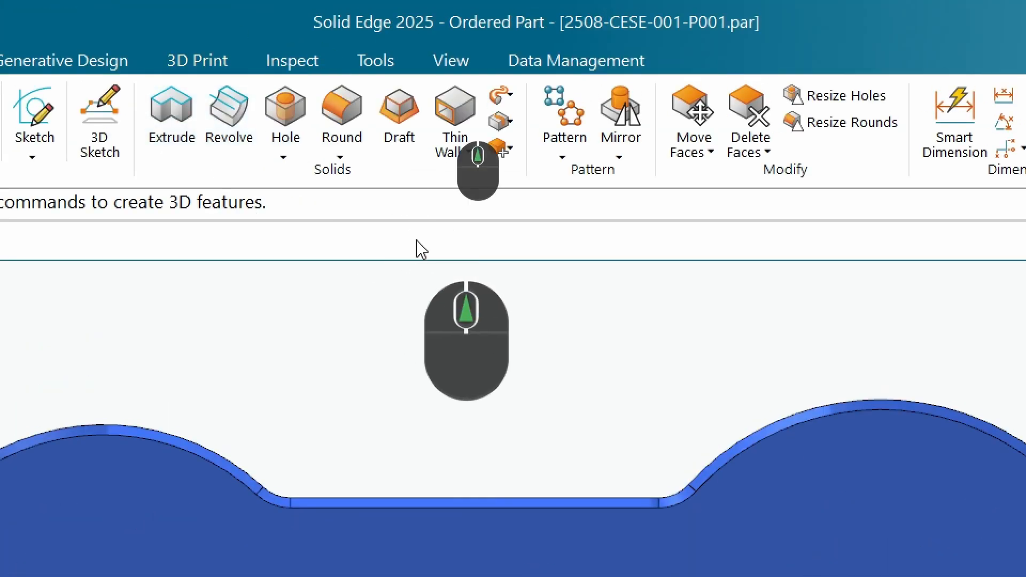
left_click(287, 114)
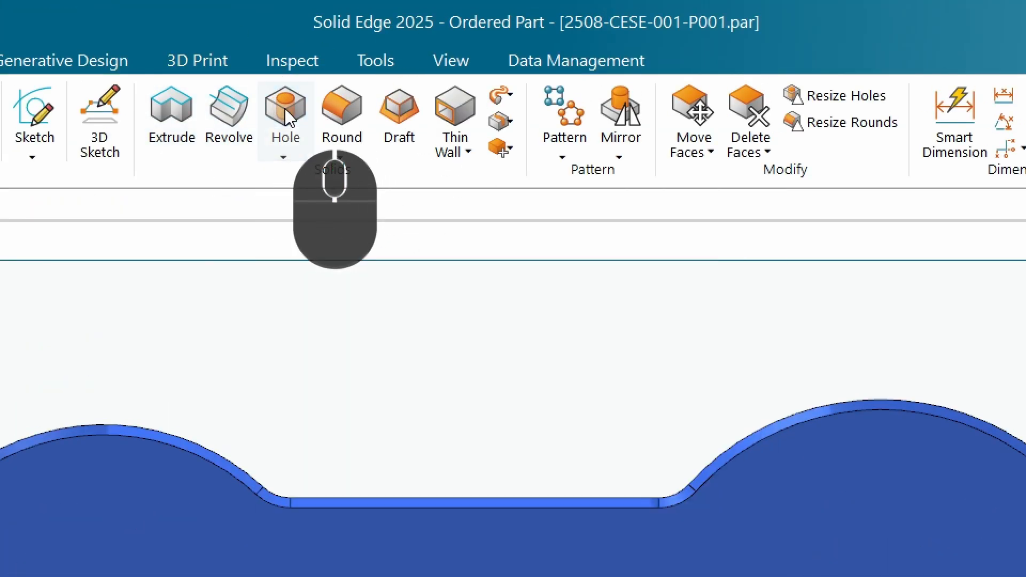
scroll(505, 387, "down", 2)
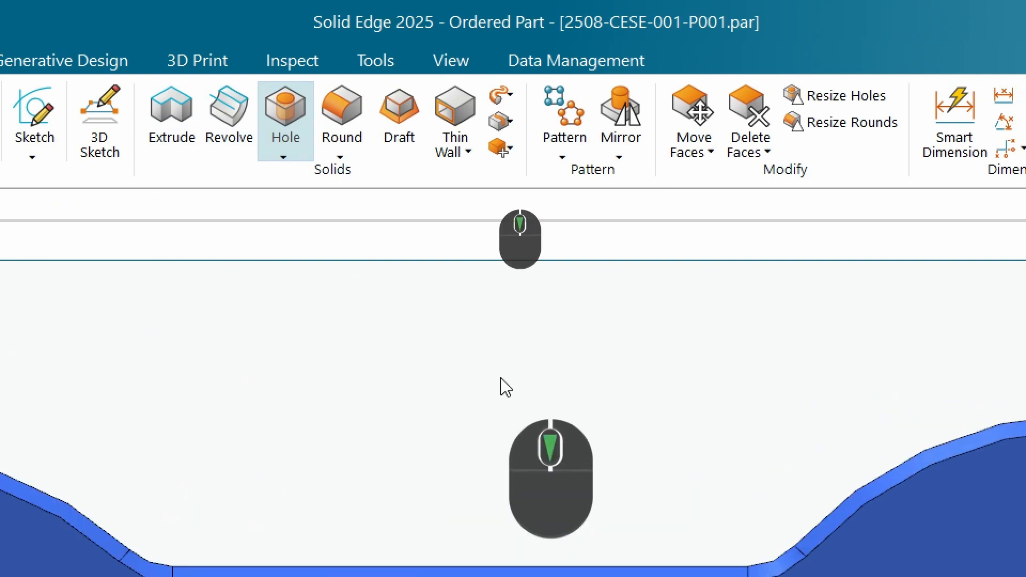
scroll(483, 460, "up", 4)
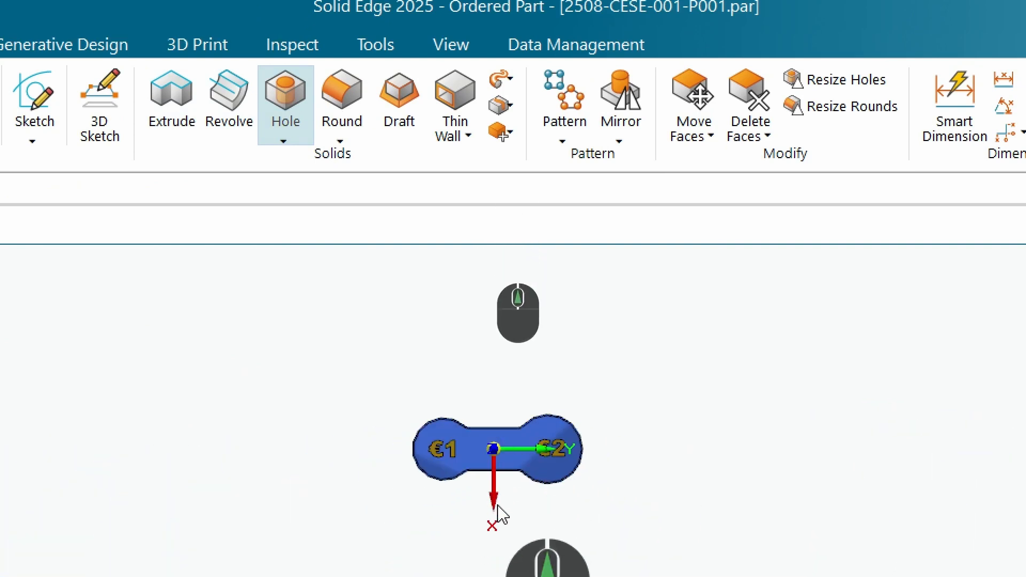
scroll(497, 506, "down", 4)
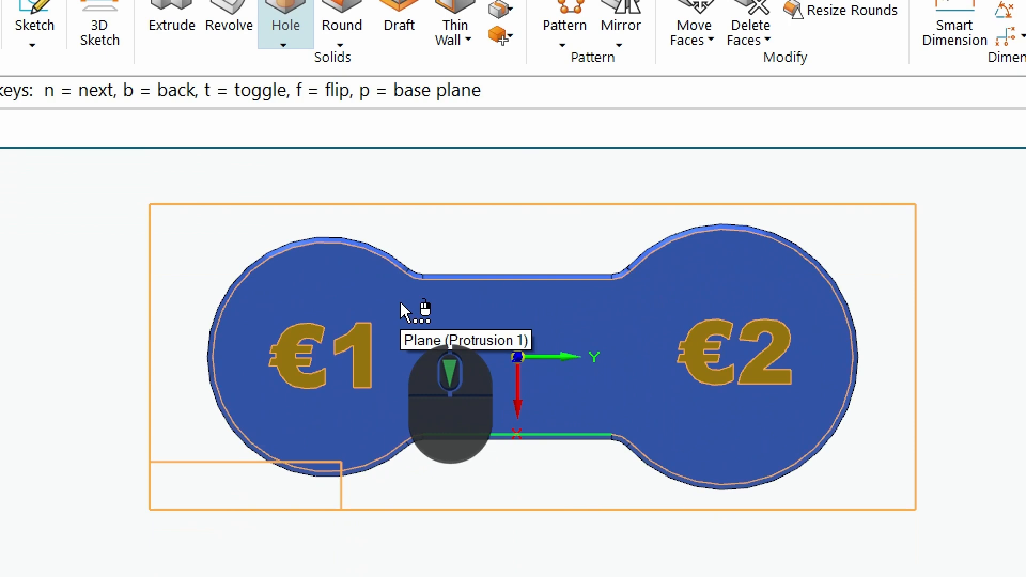
key("ctrl+4")
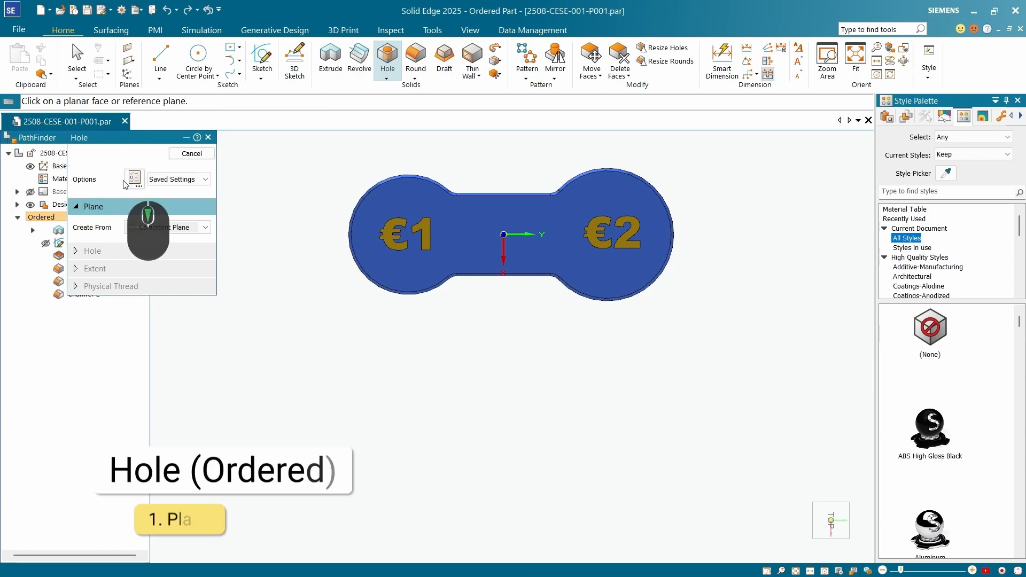
key("ctrl+4")
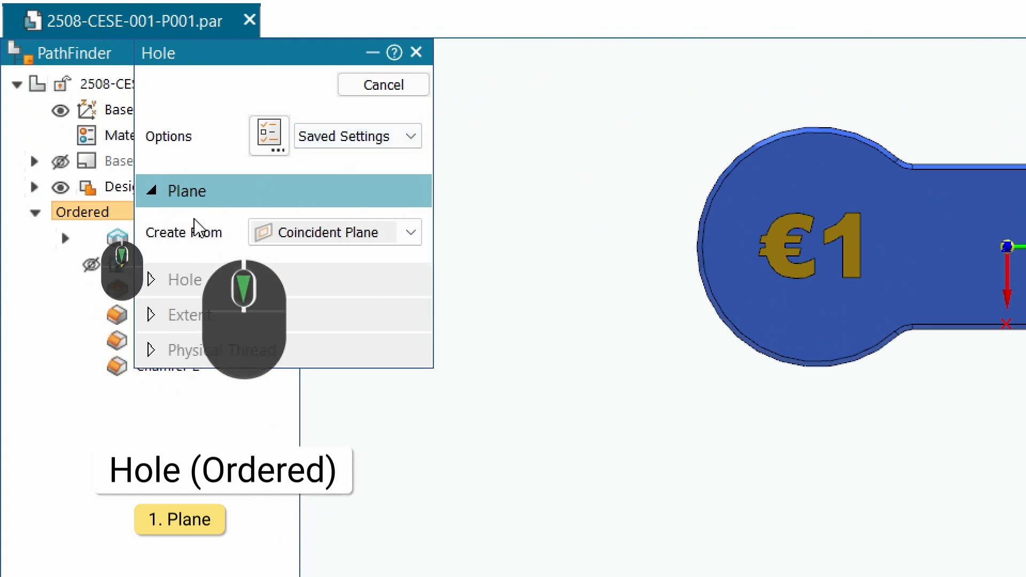
left_click(409, 234)
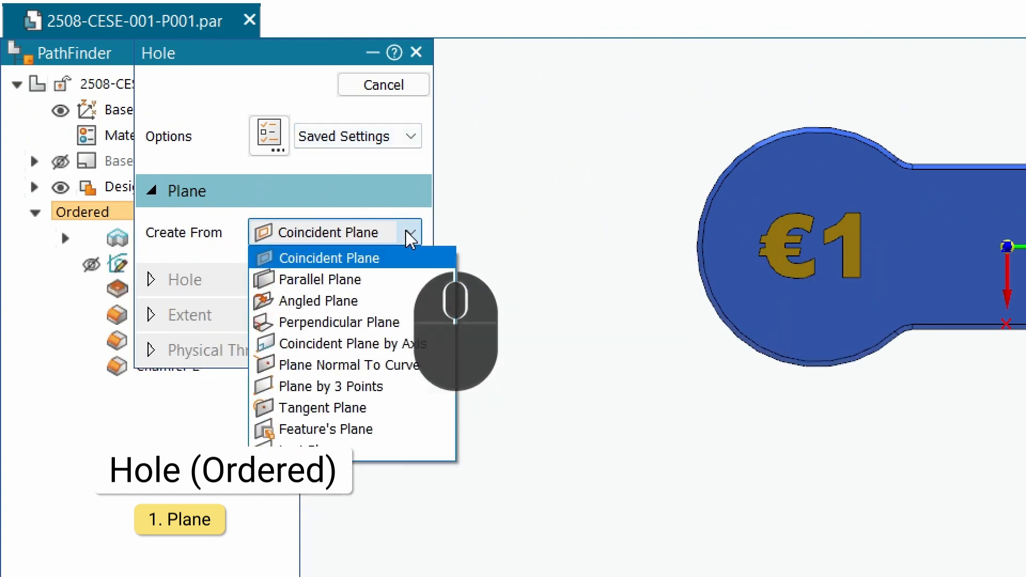
left_click(410, 233)
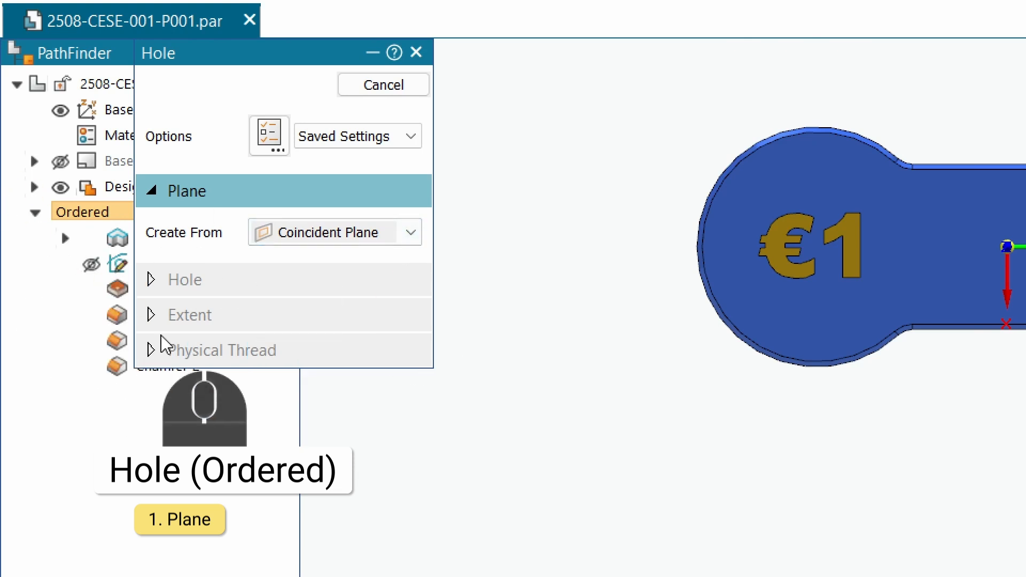
left_click(888, 291)
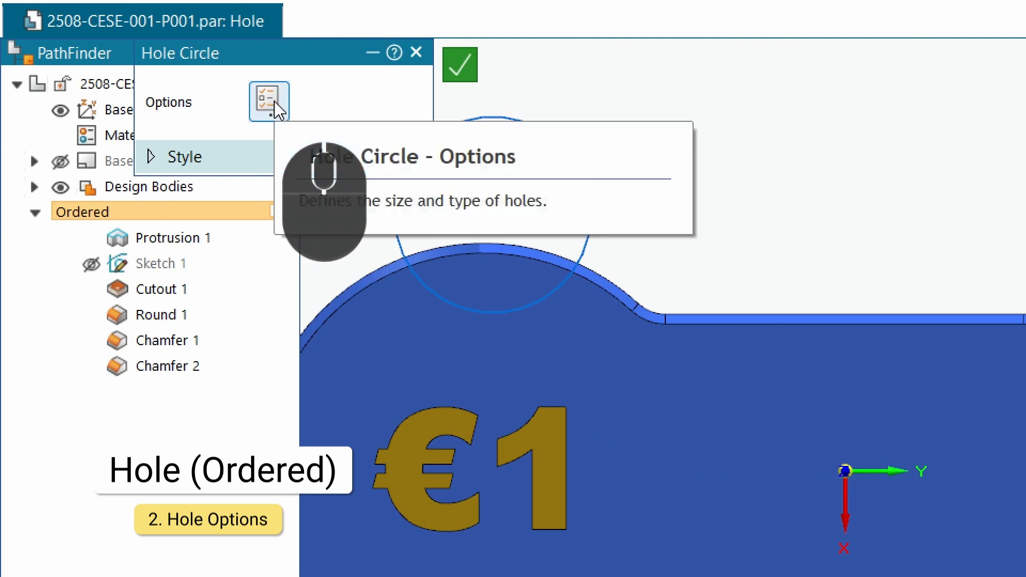
left_click(195, 159)
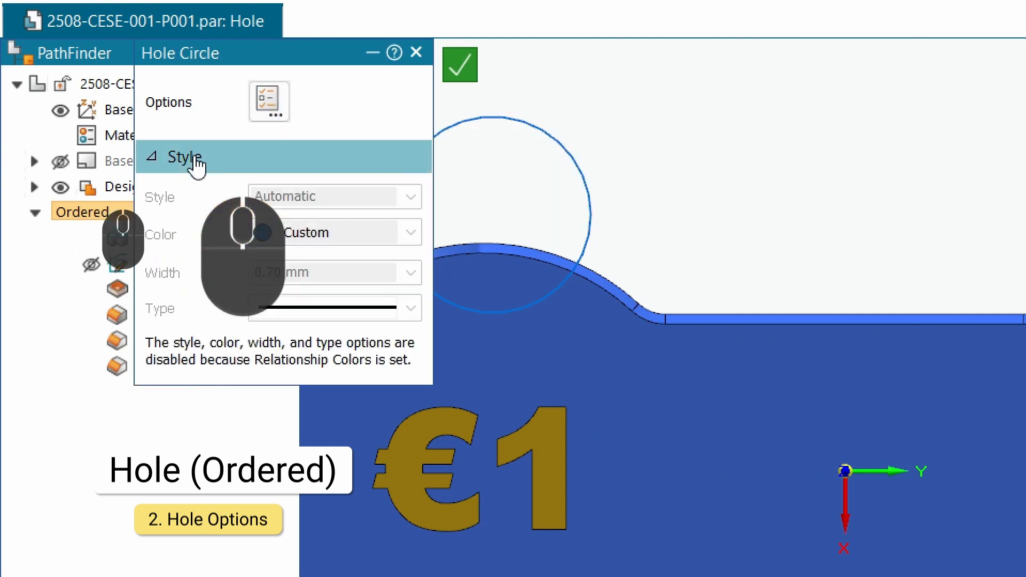
left_click(264, 100)
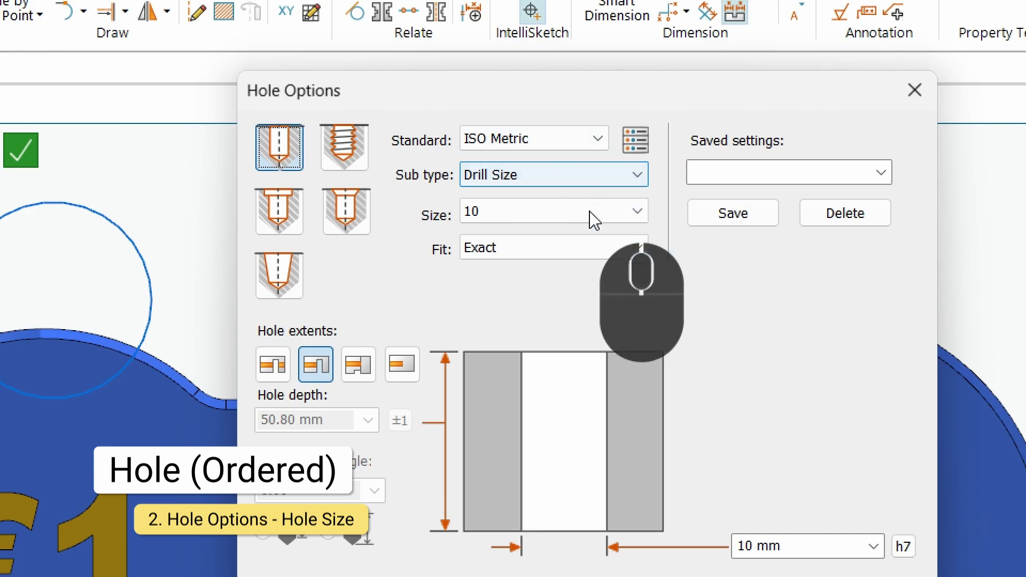
left_click(625, 214)
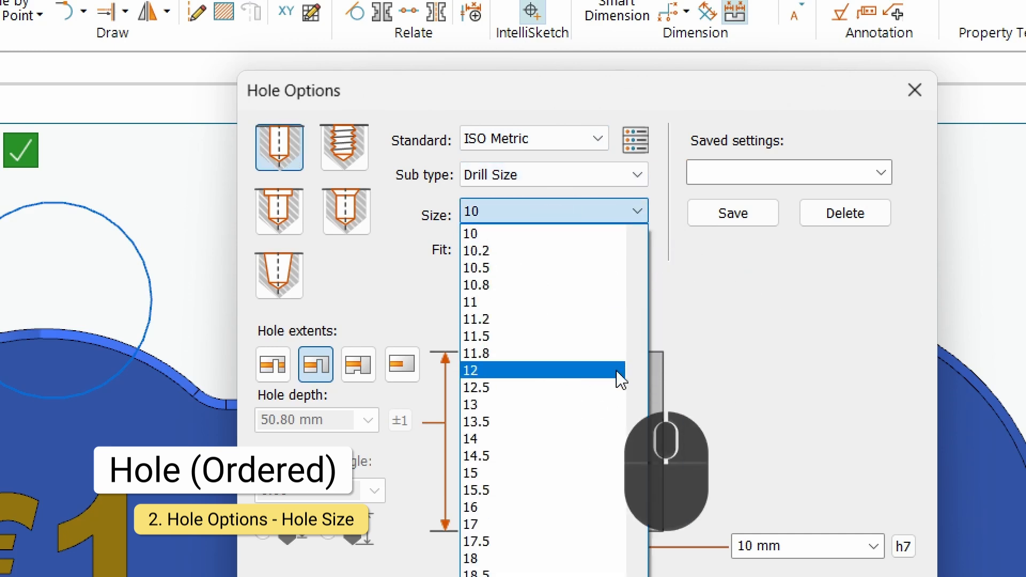
scroll(604, 390, "up", 3)
scroll(579, 297, "up", 8)
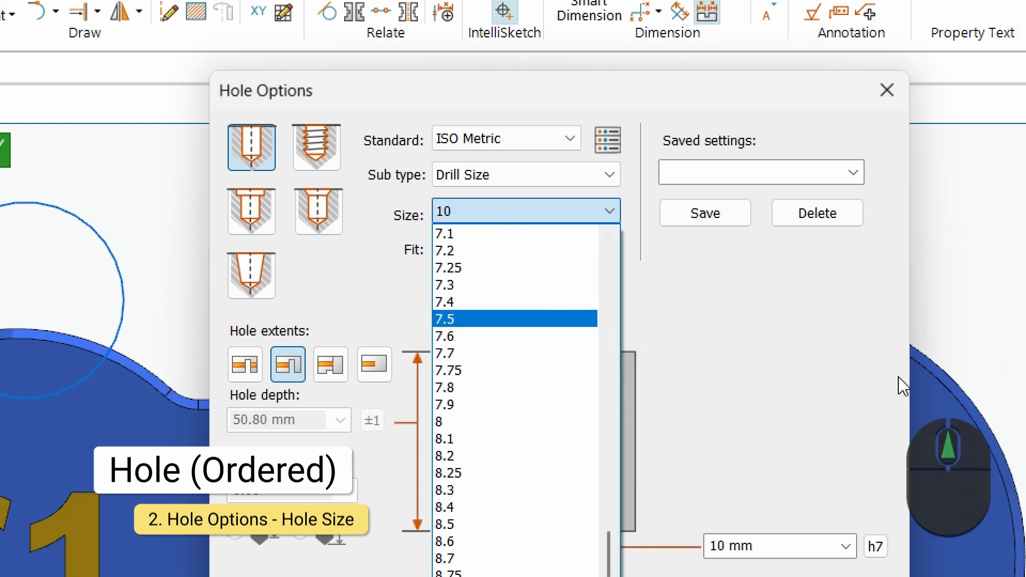
left_click(891, 411)
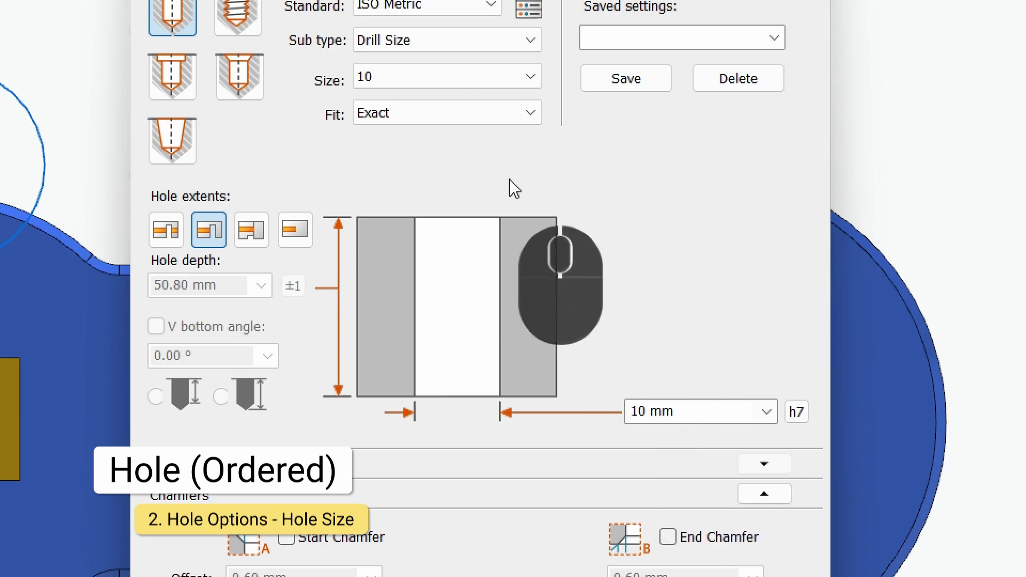
Set the drill hole's size to 3 mm and its extent to Through All.
scroll(506, 119, "up", 2)
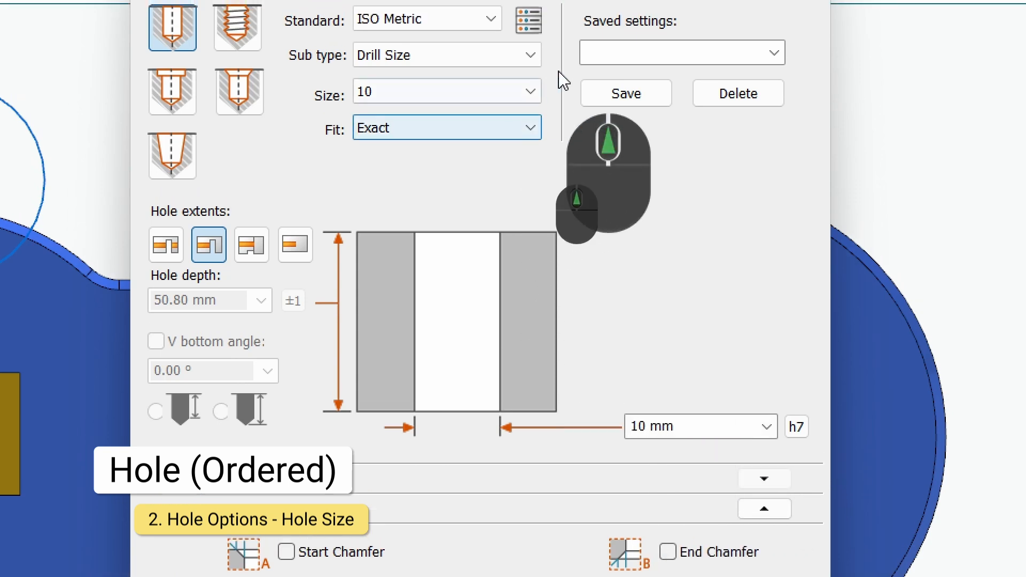
left_click(532, 92)
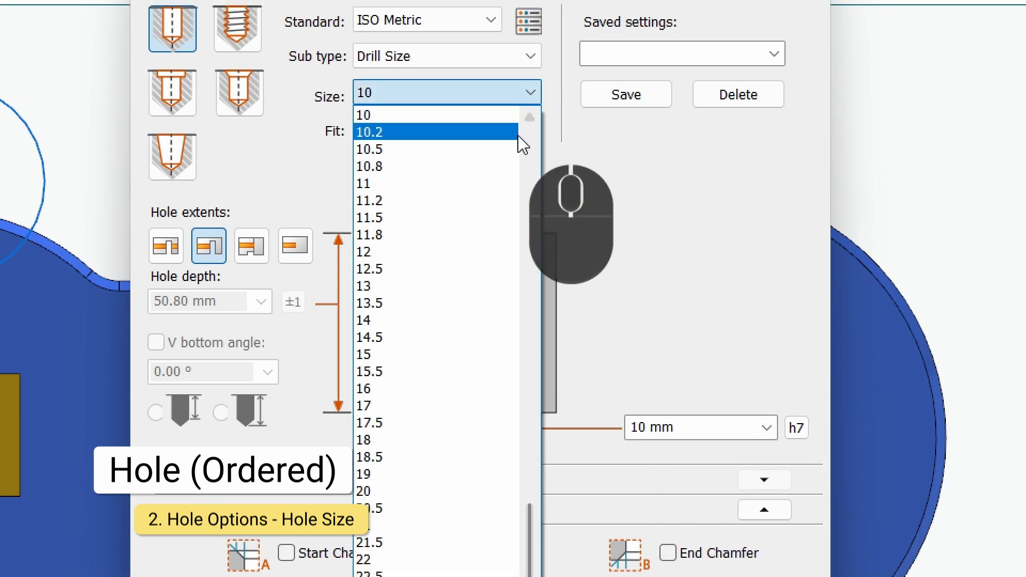
scroll(487, 235, "up", 8)
scroll(488, 229, "up", 10)
left_click(444, 417)
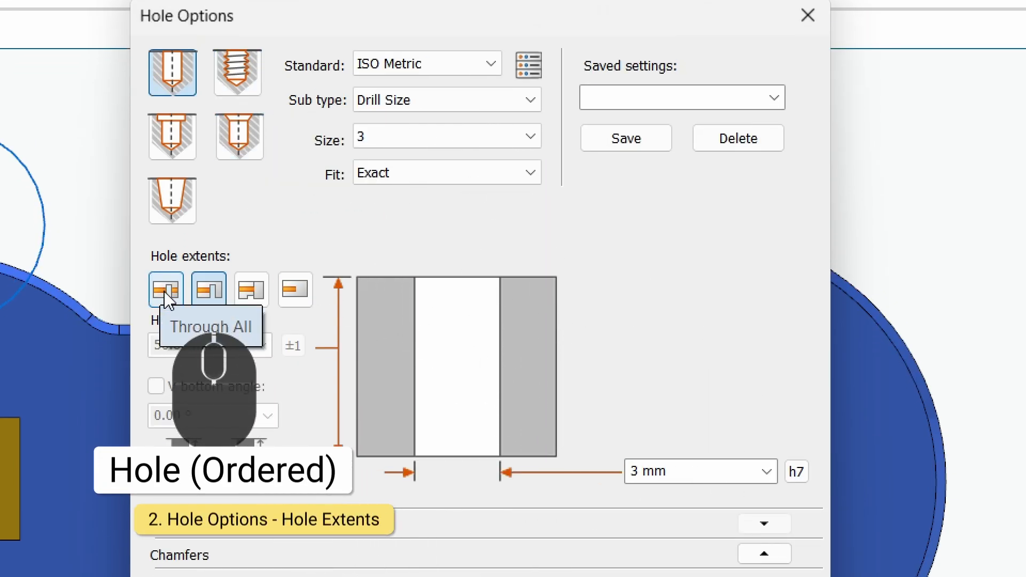
left_click(167, 298)
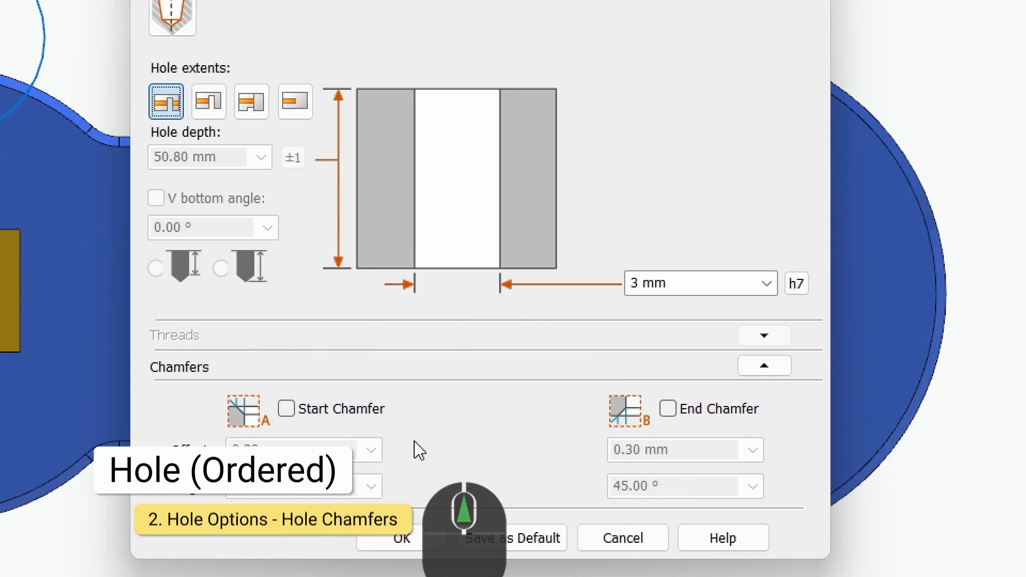
Add start and end chamfers to the hole, each with a 0.5 mm offset, and accept the hole options.
left_click(287, 410)
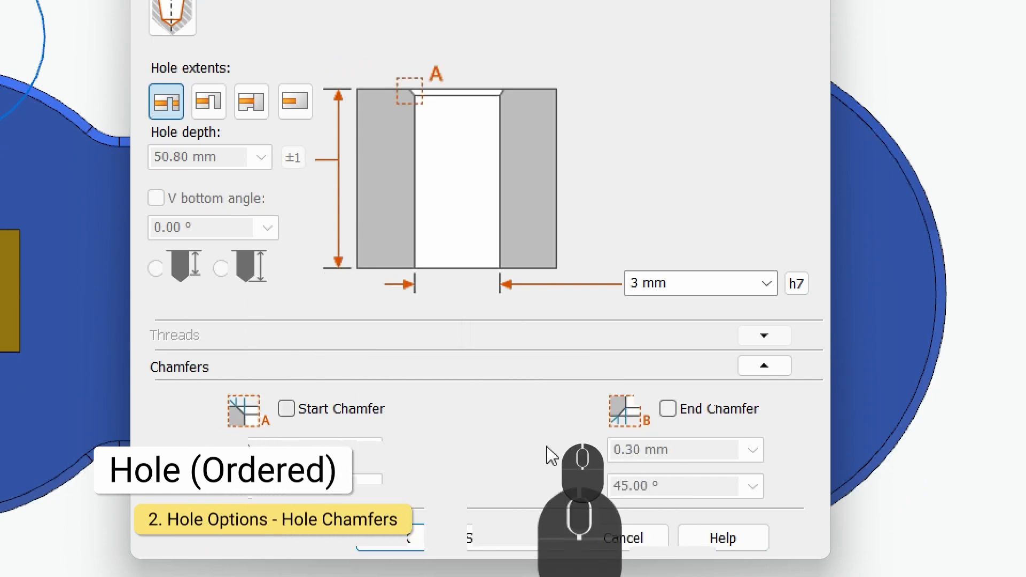
left_click(667, 412)
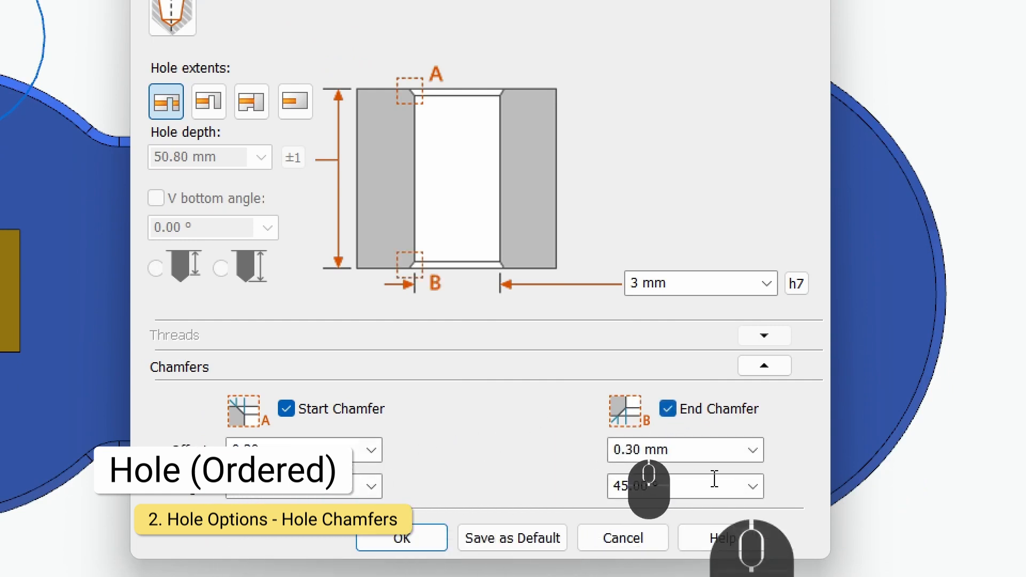
left_click(372, 453)
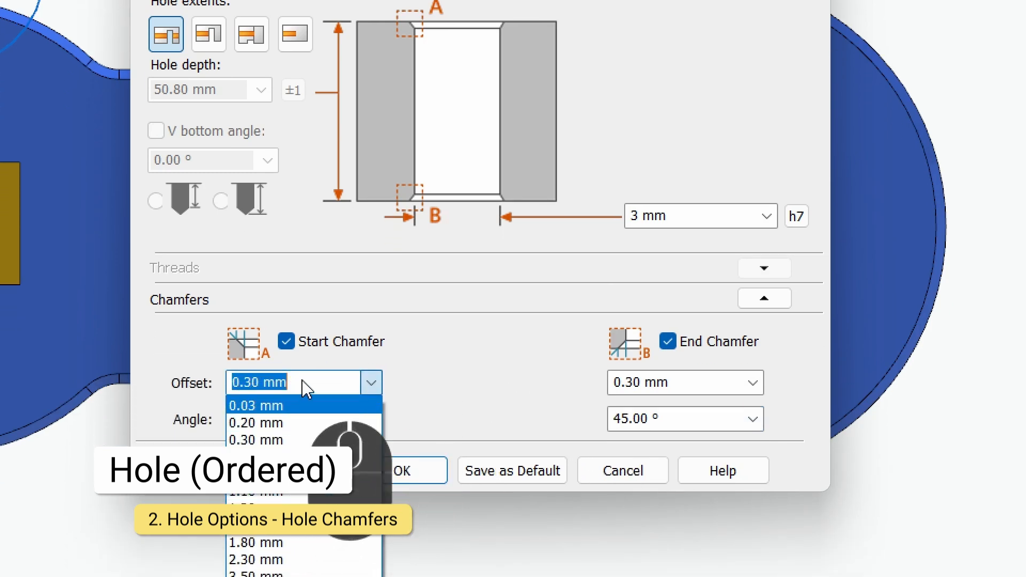
left_click(319, 382)
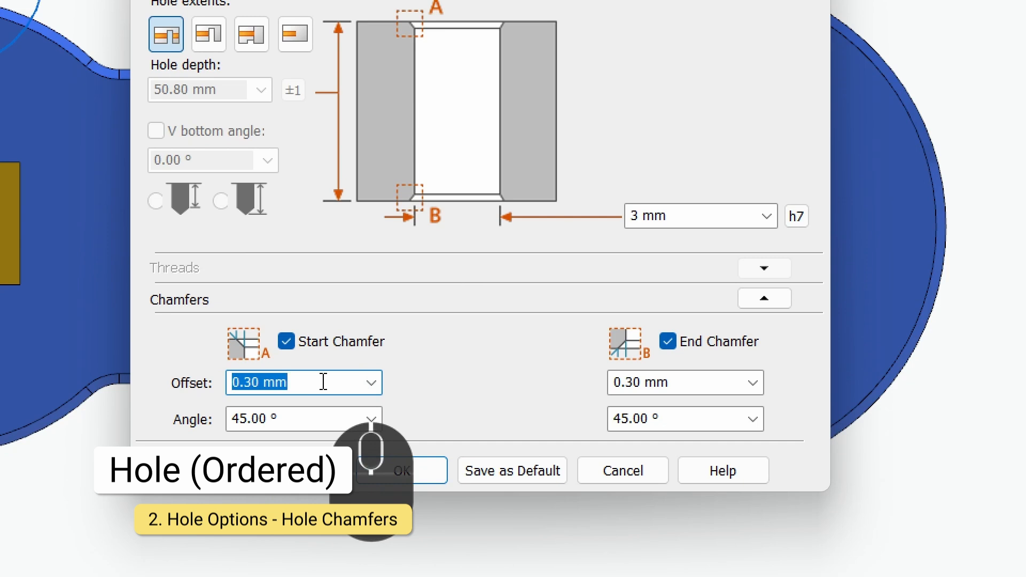
type("0.5")
key("Tab")
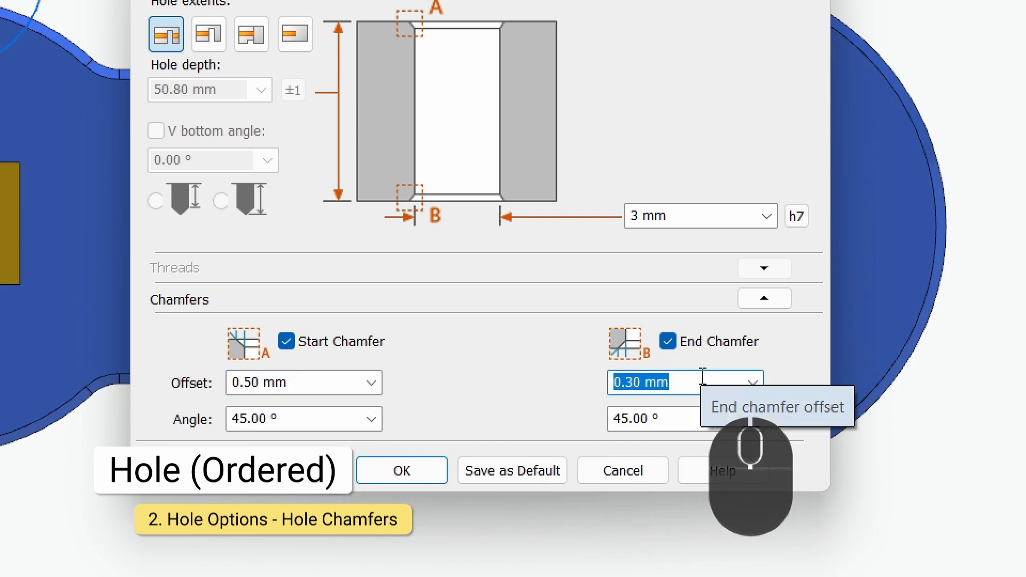
type("0.5")
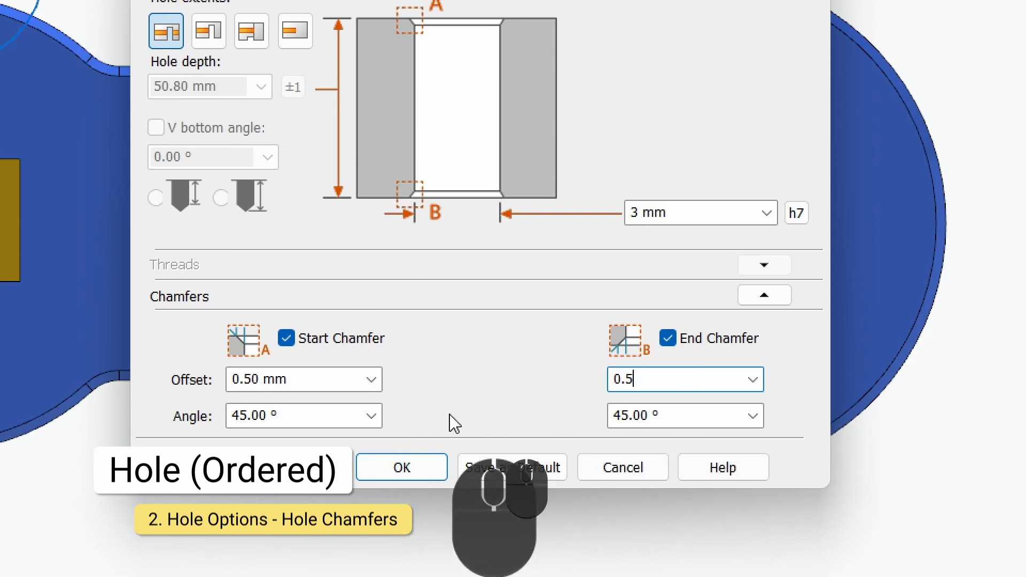
key("Return")
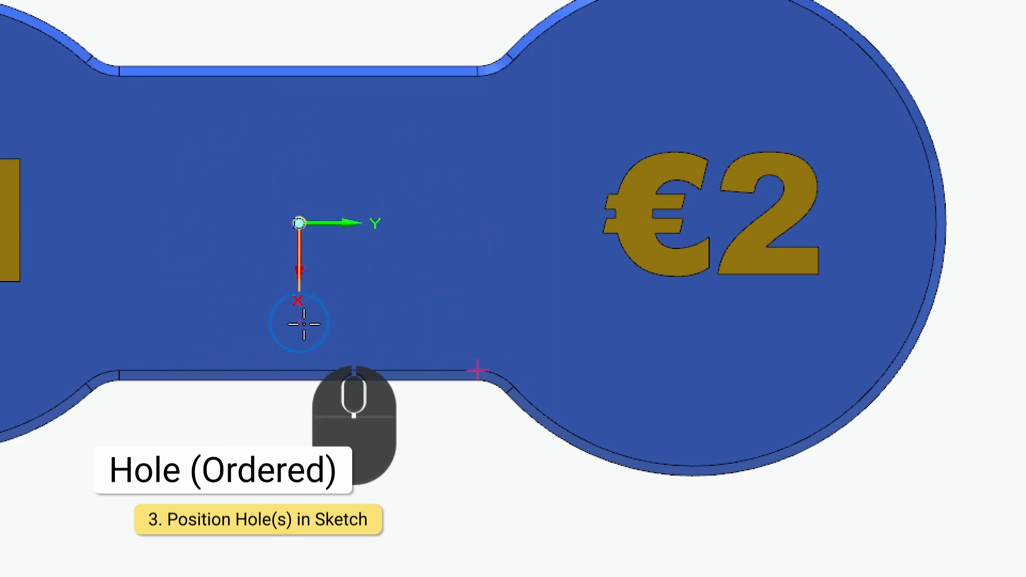
Place one hole circle on the X axis between the origin and the narrow section's edge, and finish the hole feature.
scroll(445, 382, "up", 1)
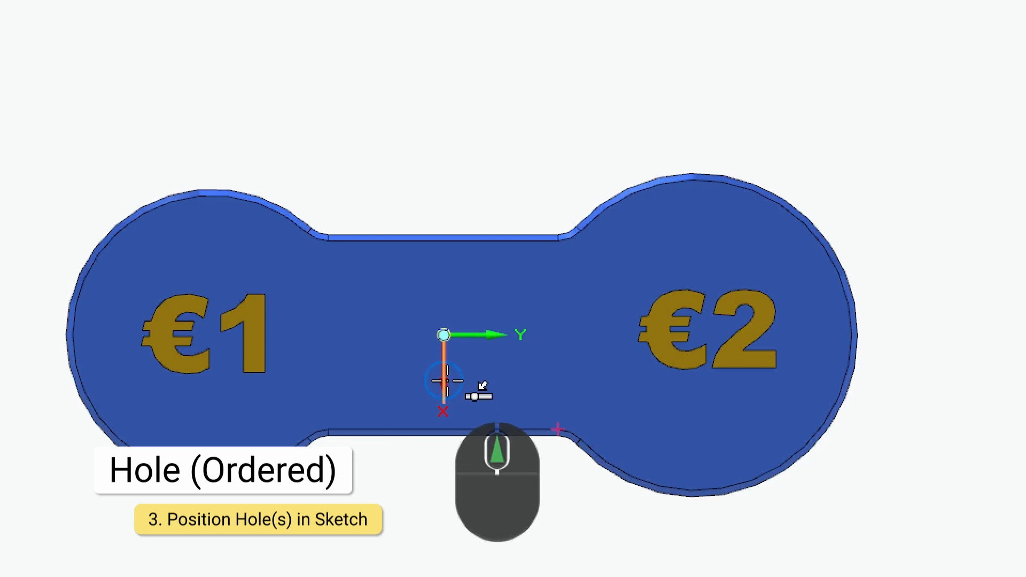
left_click(446, 381)
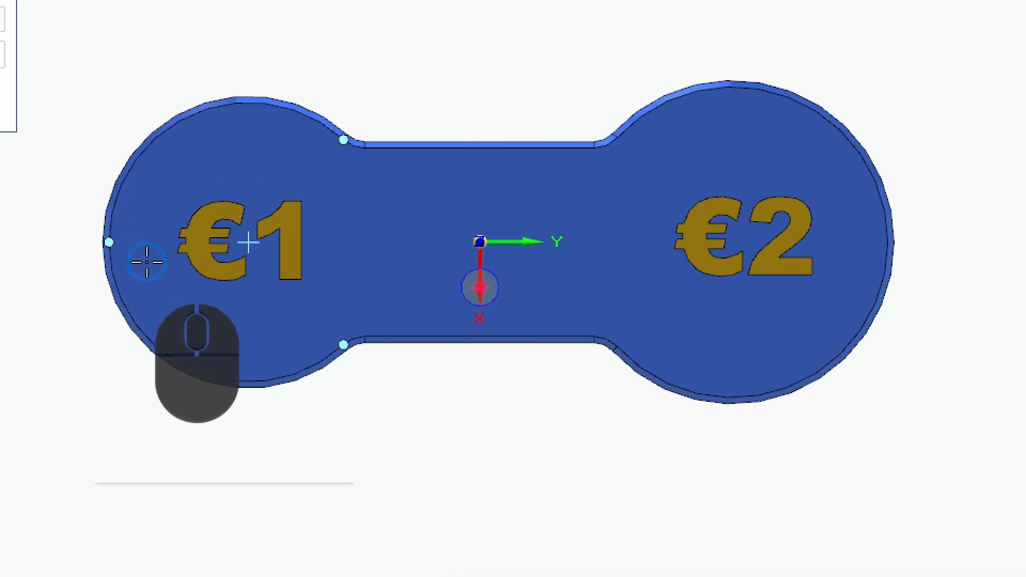
left_click(812, 259)
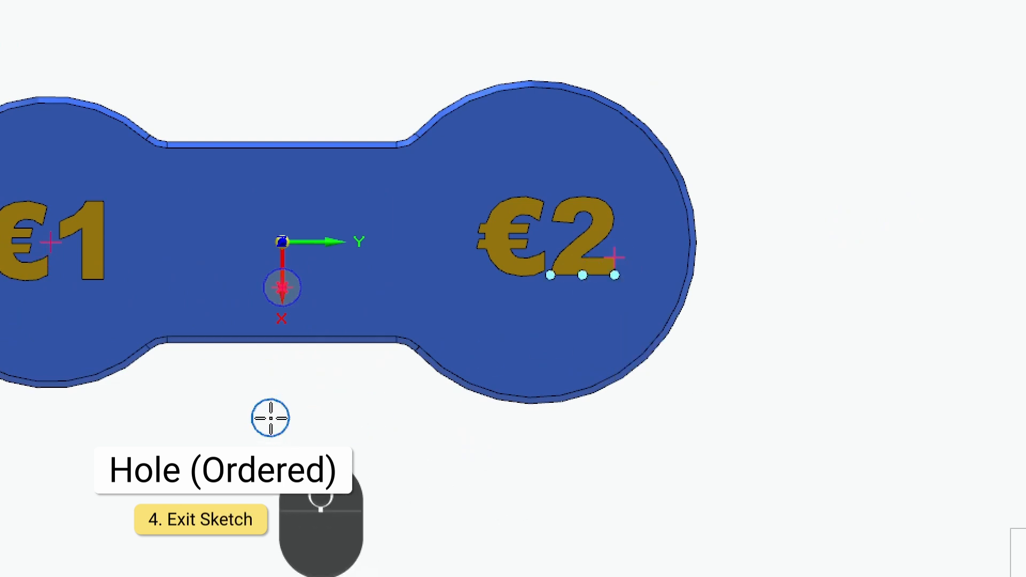
key("ctrl+4")
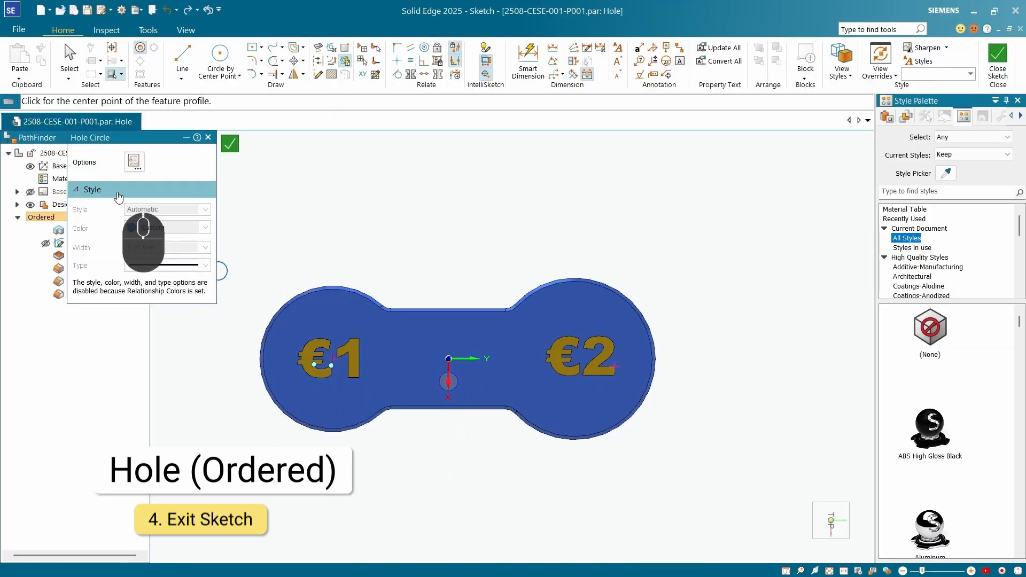
left_click(235, 148)
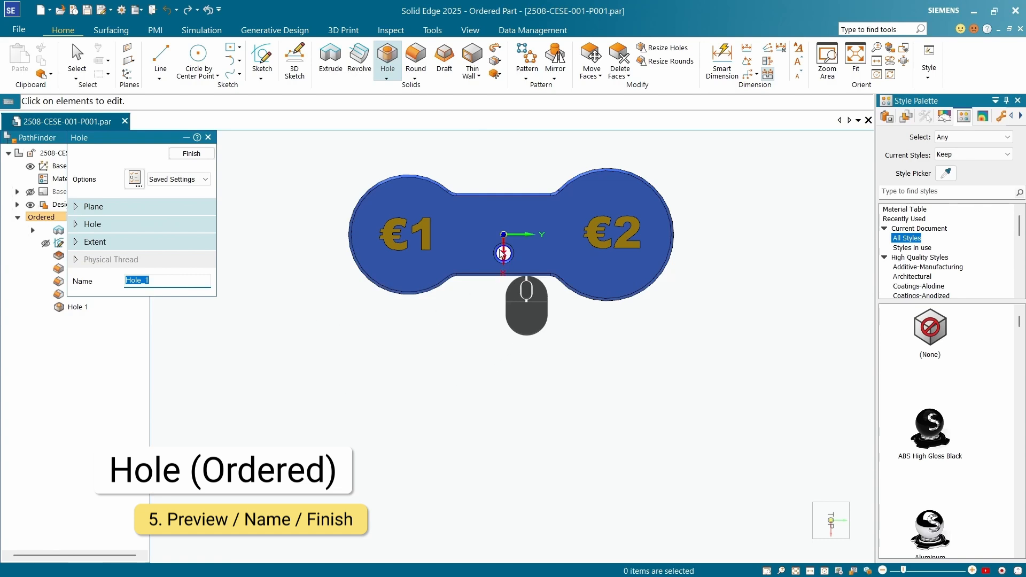
left_click(193, 154)
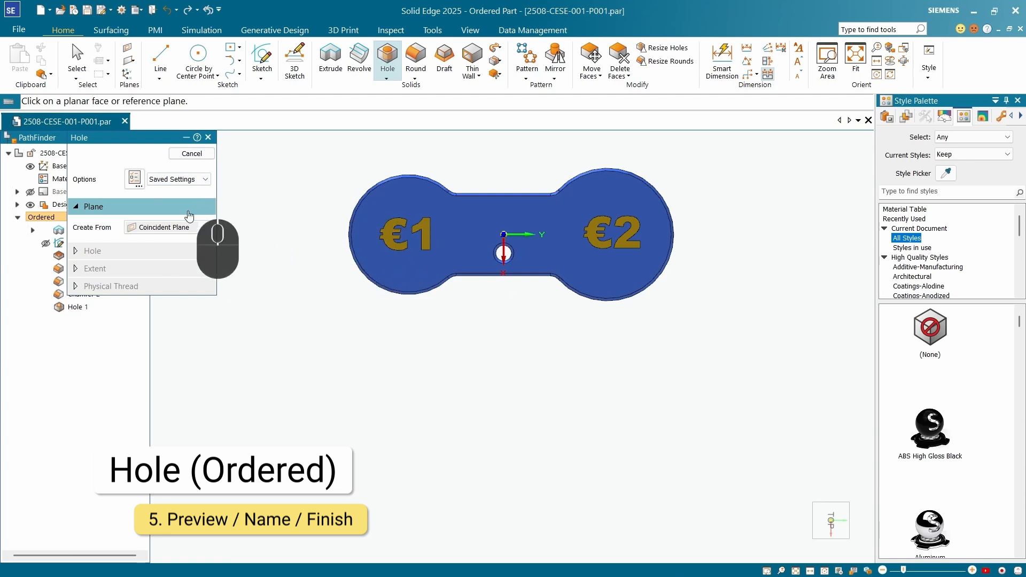
left_click(191, 154)
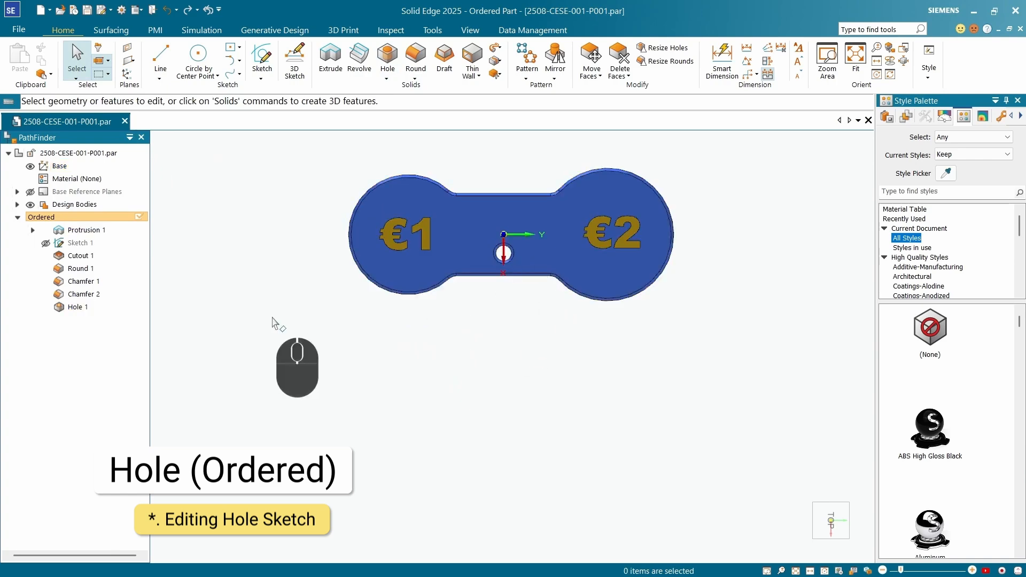
Edit the definition of the existing hole feature and open its hole sketch.
left_click(78, 308)
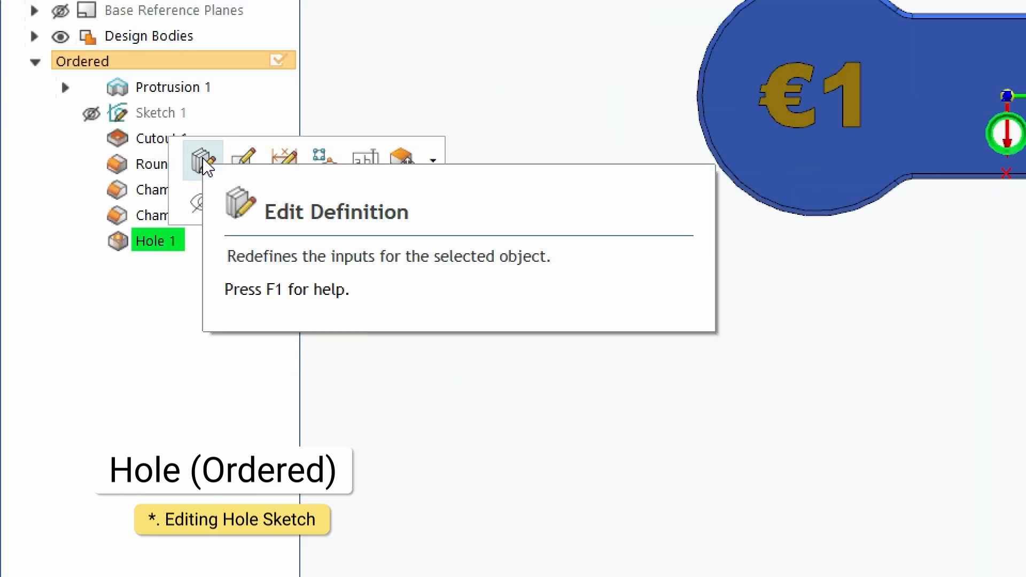
left_click(203, 156)
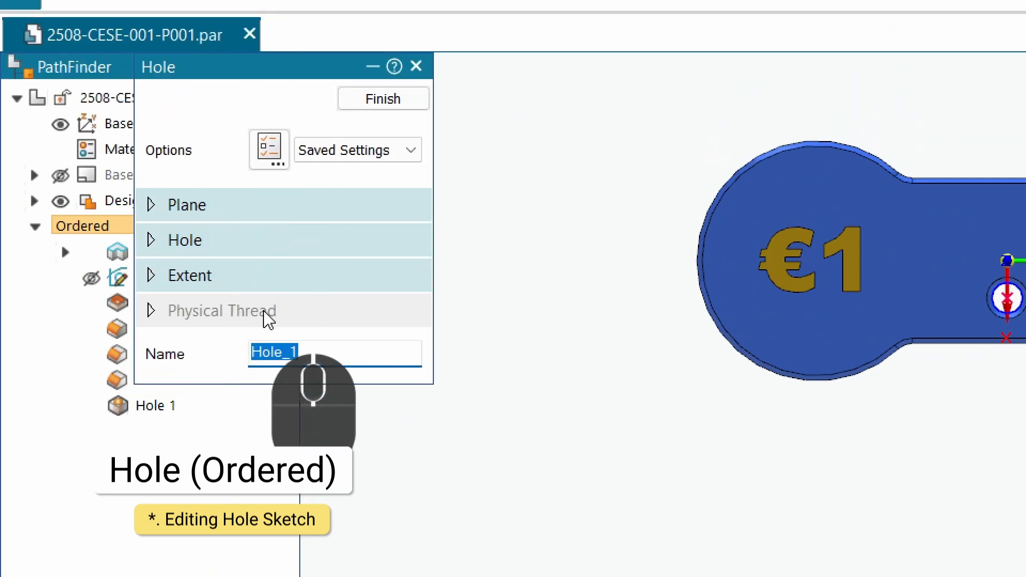
left_click(200, 238)
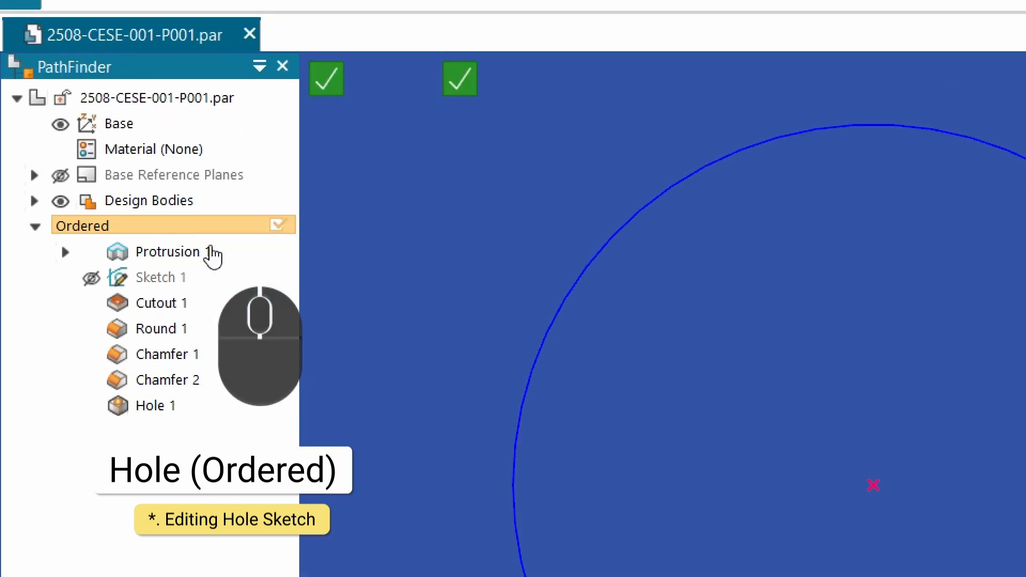
scroll(628, 268, "down", 1)
scroll(622, 261, "up", 2)
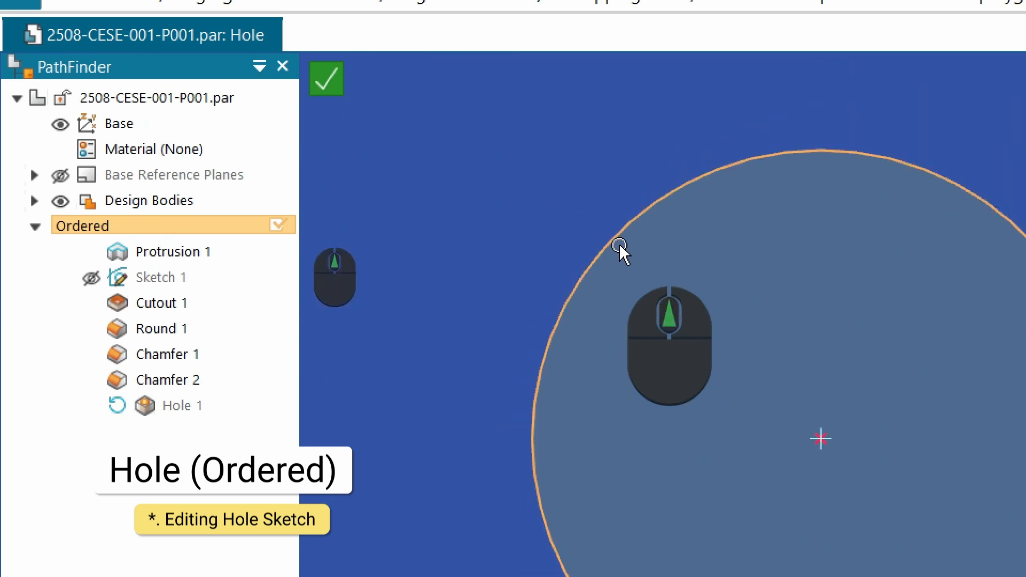
scroll(620, 246, "up", 4)
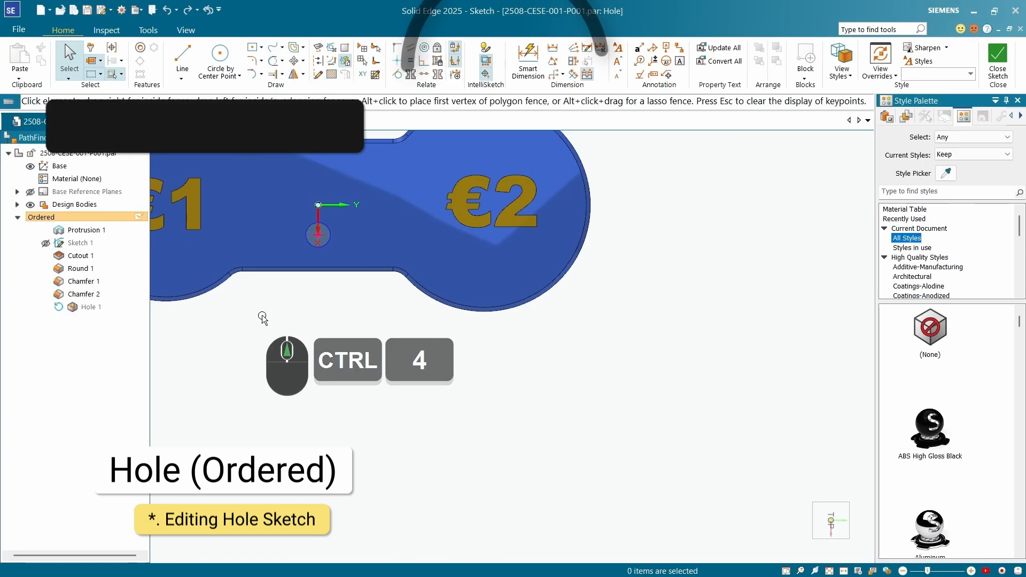
Add a 5 mm vertical Smart Dimension between the hole circle's centre and the narrow section's nearest straight edge.
left_click(532, 48)
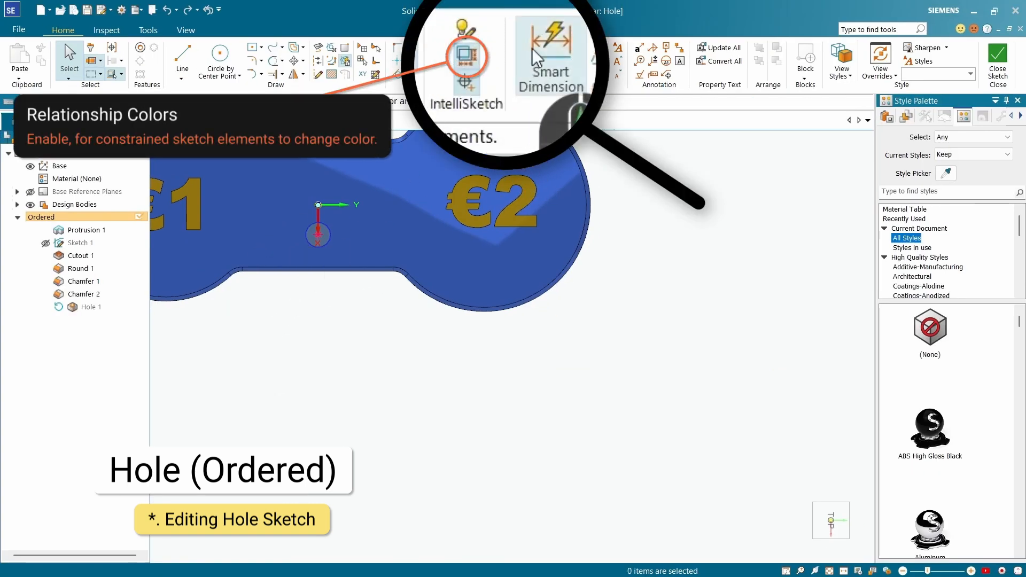
left_click(329, 237)
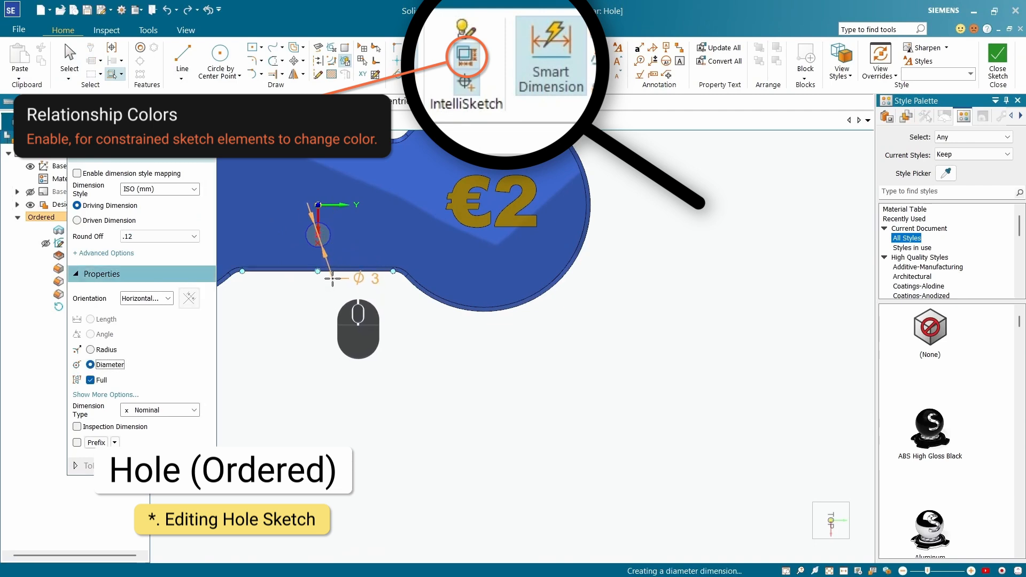
left_click(332, 270)
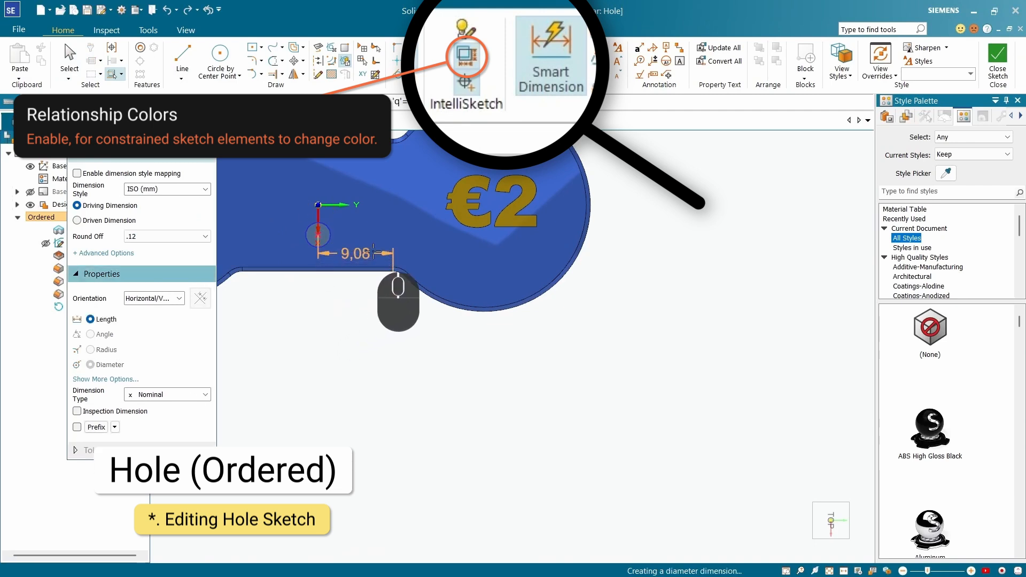
left_click(422, 253)
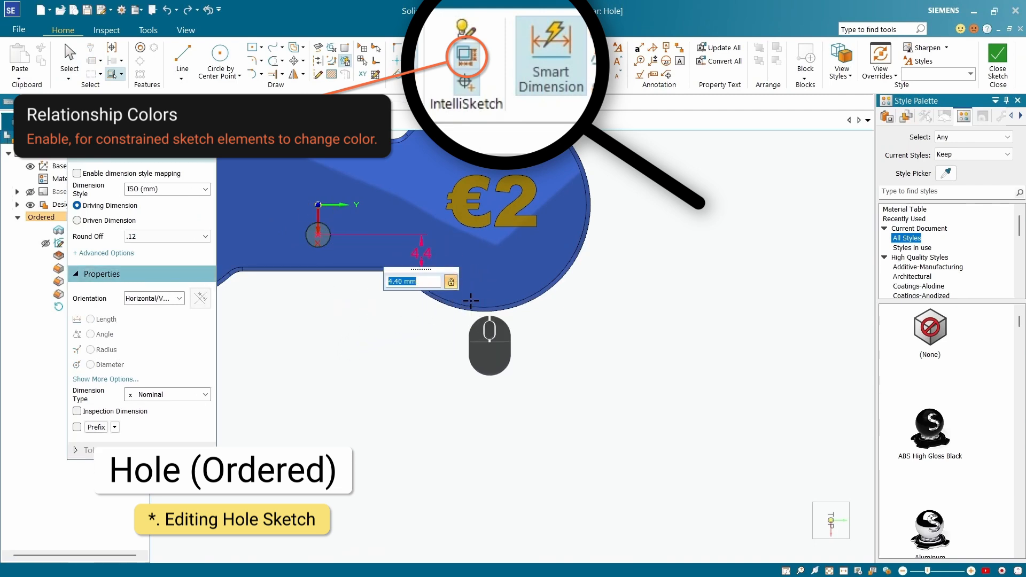
type("5")
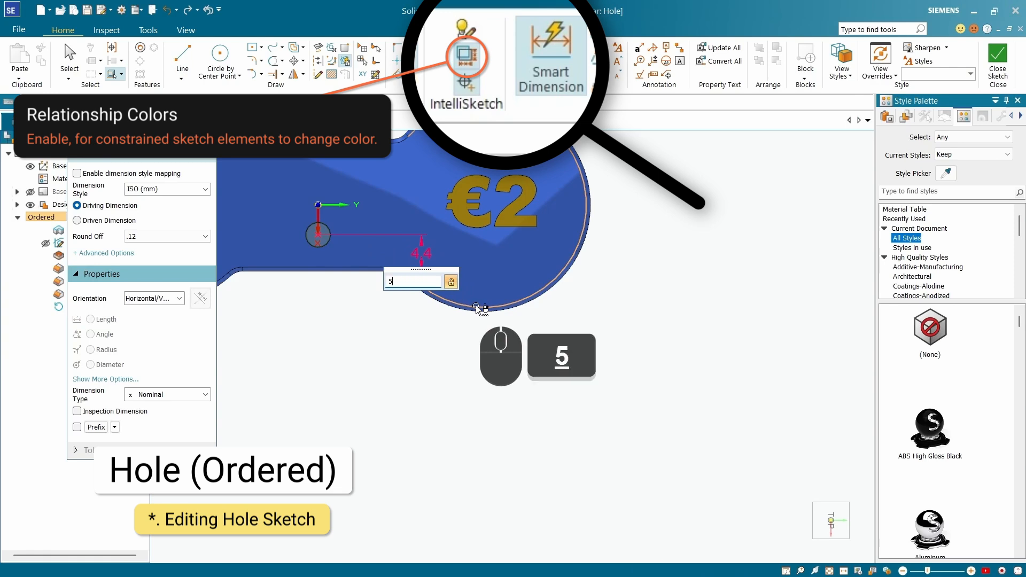
key("Return")
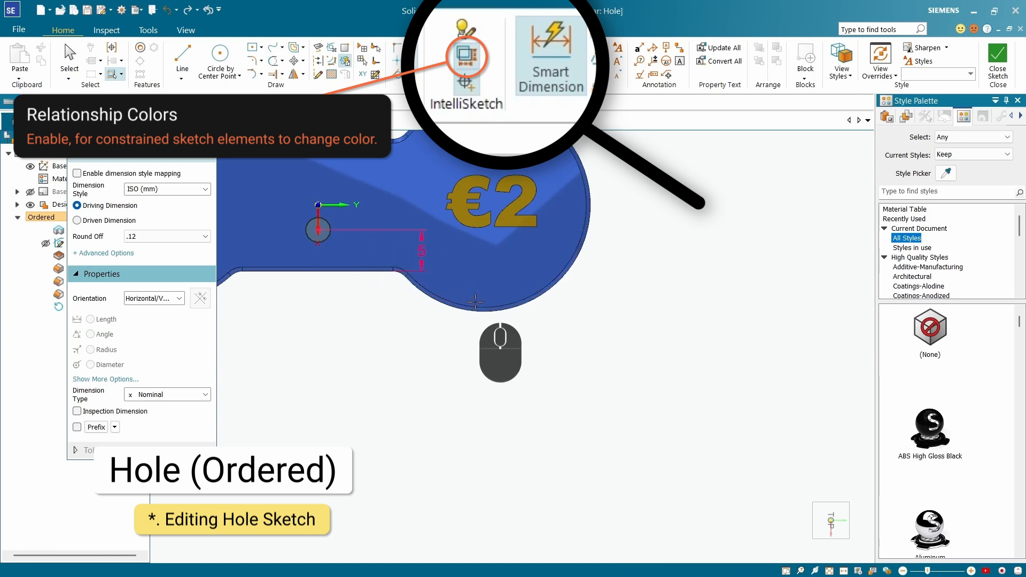
Close the hole sketch and finish the edited hole feature.
scroll(315, 230, "down", 5)
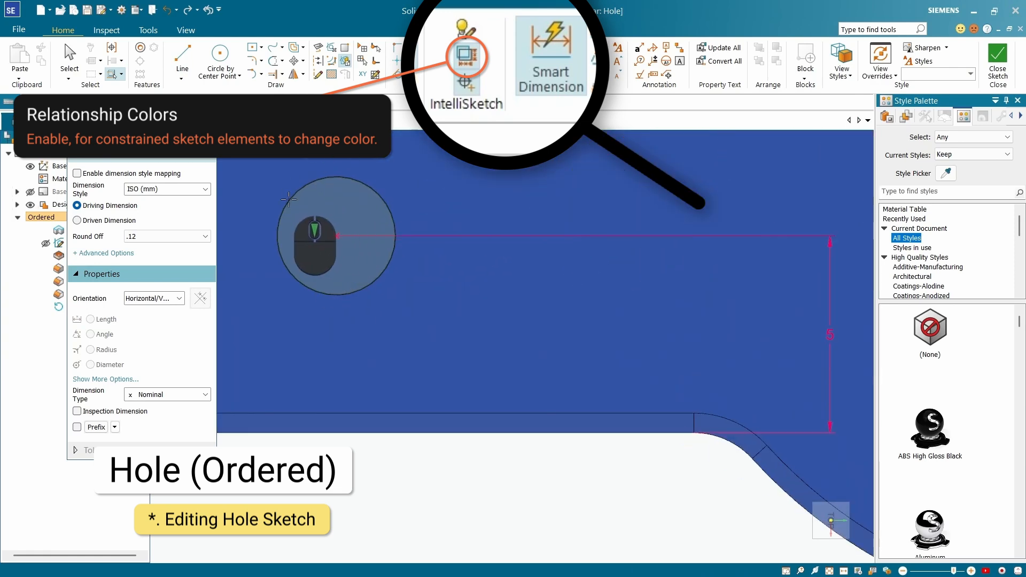
scroll(362, 264, "up", 4)
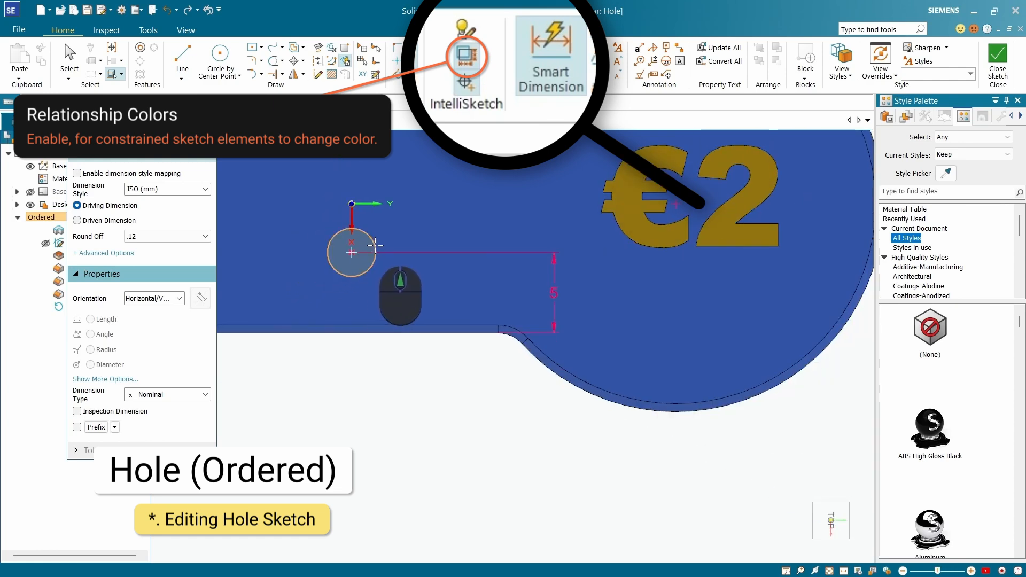
scroll(353, 251, "down", 4)
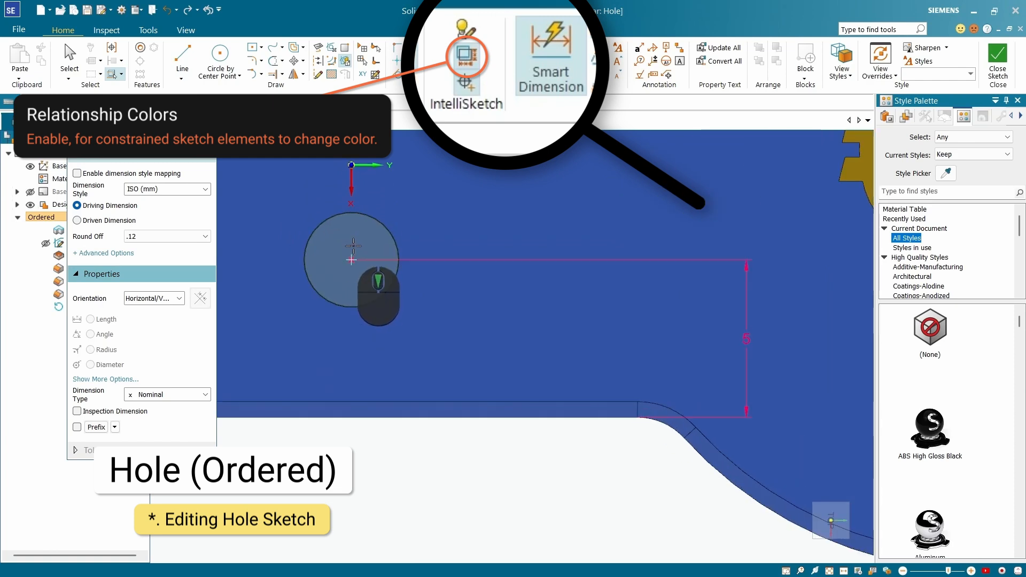
scroll(395, 265, "up", 4)
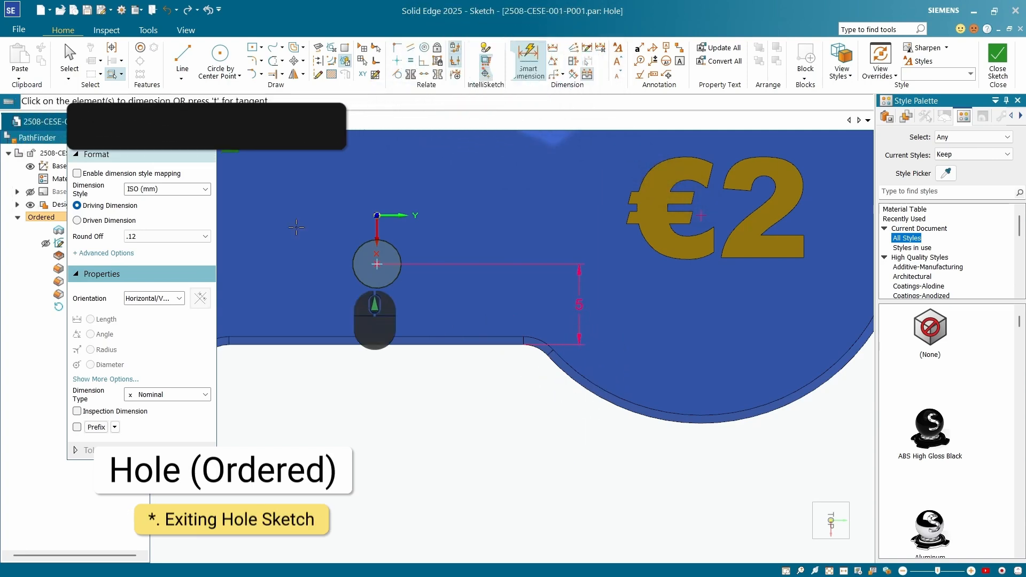
left_click(233, 146)
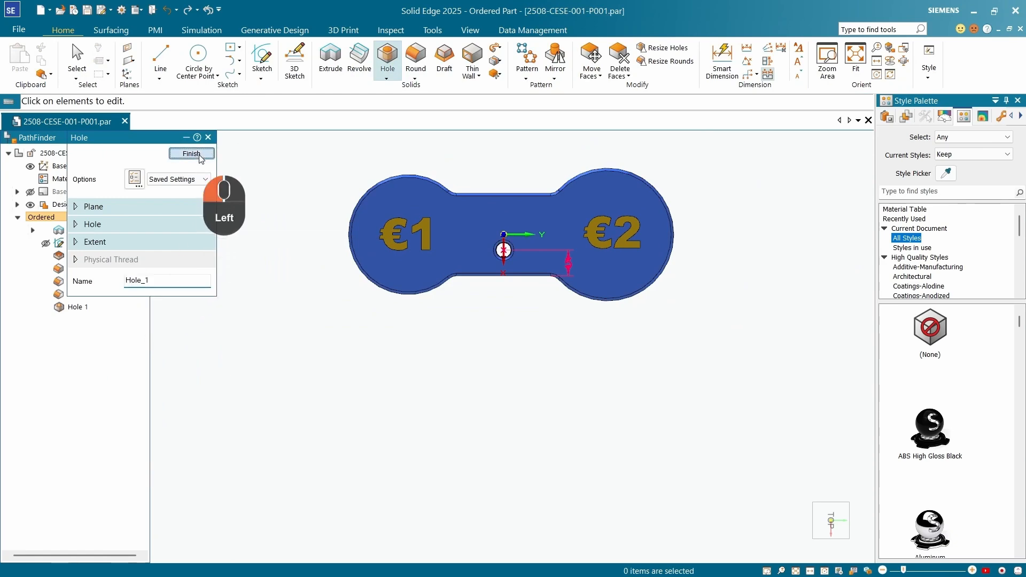
left_click(191, 154)
Look over the finished hole on the part and save the part document.
scroll(518, 278, "up", 5)
mouse_move(522, 275)
middle_mouse_down()
mouse_move(539, 161)
mouse_move(568, 108)
mouse_move(568, 140)
mouse_move(490, 267)
mouse_move(505, 279)
middle_mouse_up()
scroll(513, 283, "down", 5)
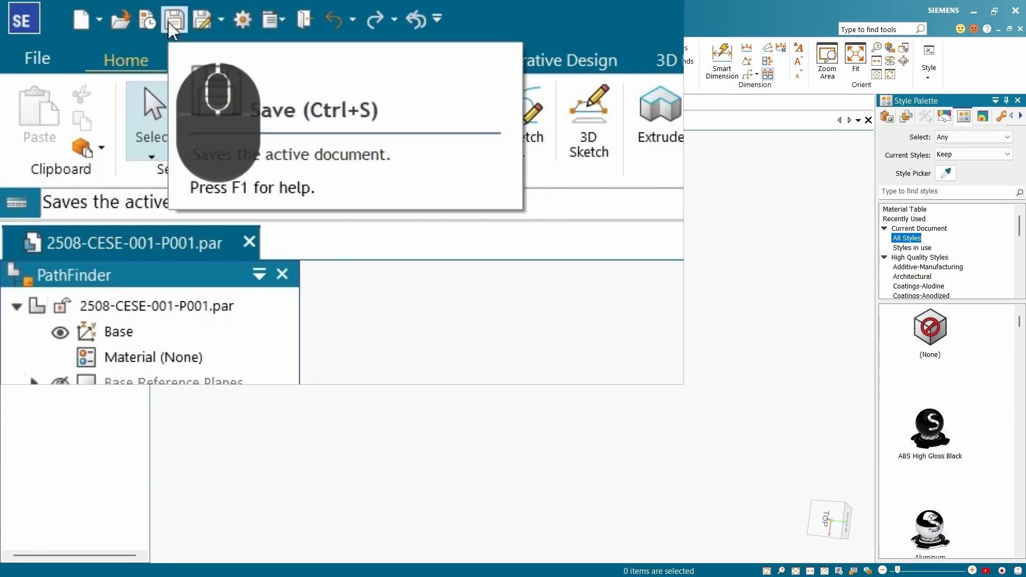
left_click(172, 22)
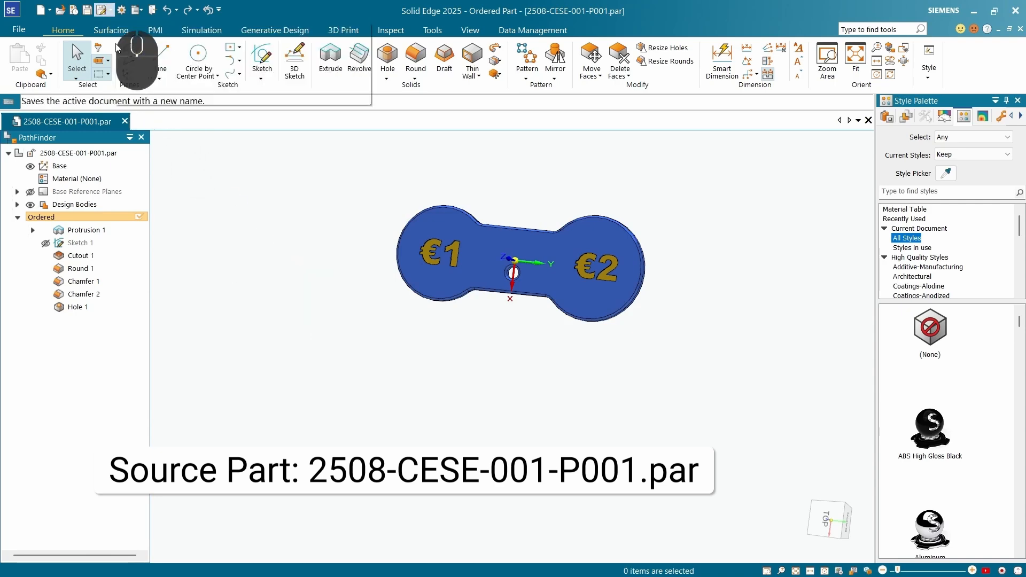
Start saving a copy of the part, with 2508-CESE-001-P002 as both its file name and document number.
key("ctrl+4")
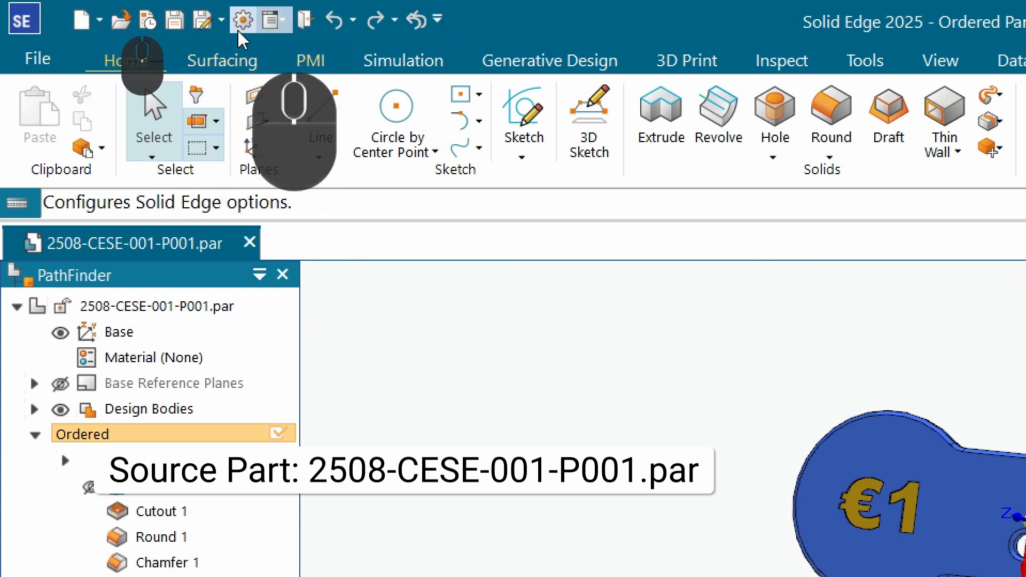
left_click(224, 26)
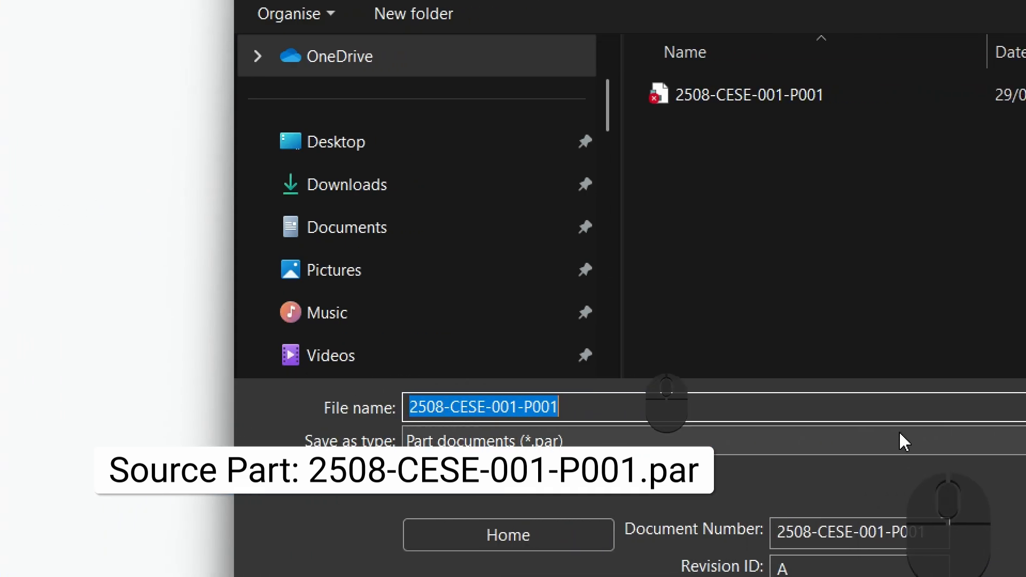
left_click_drag(582, 412, 273, 402)
type("2508-CESE-001-P002")
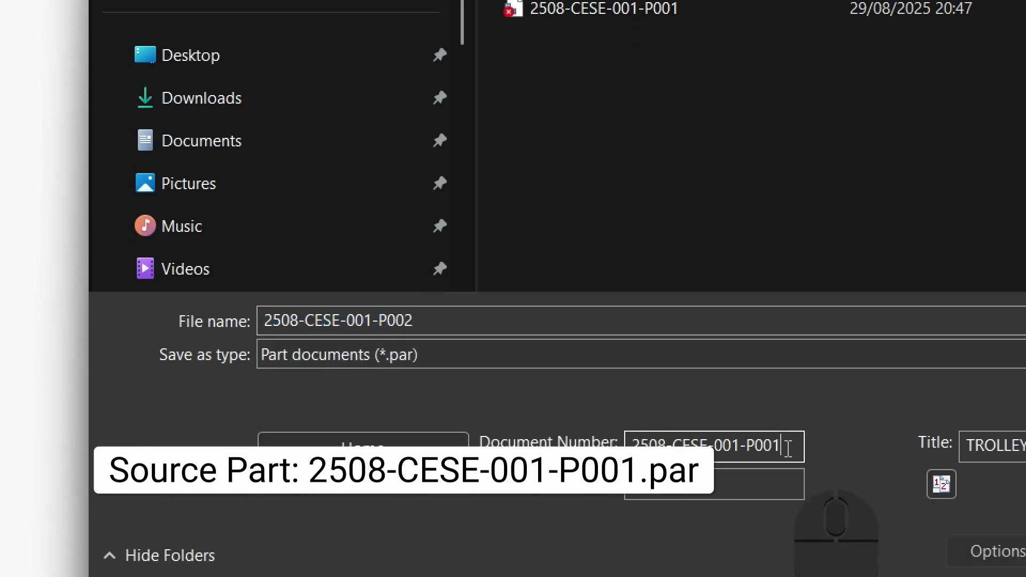
left_click_drag(788, 446, 630, 445)
type("2508-CESE-001-P002")
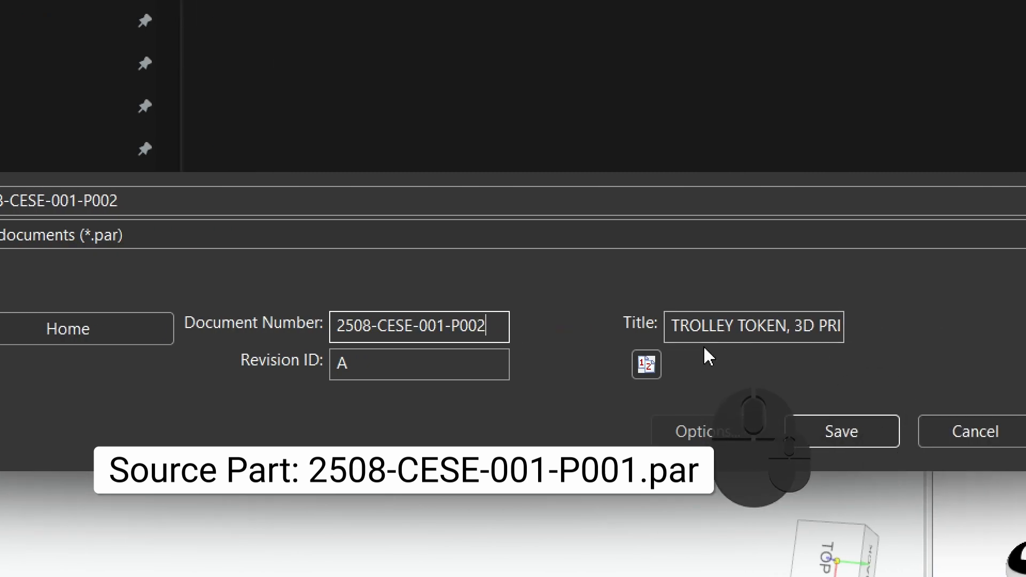
Prefix the new part's title with "US" before "TROLLEY TOKEN" and save the copy.
left_click(704, 325)
key("Home")
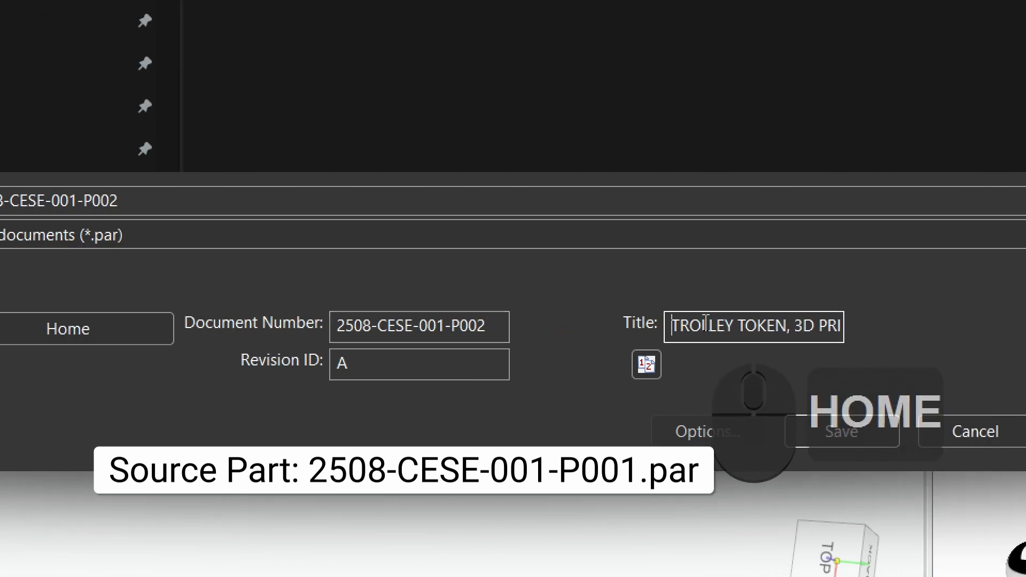
type("US")
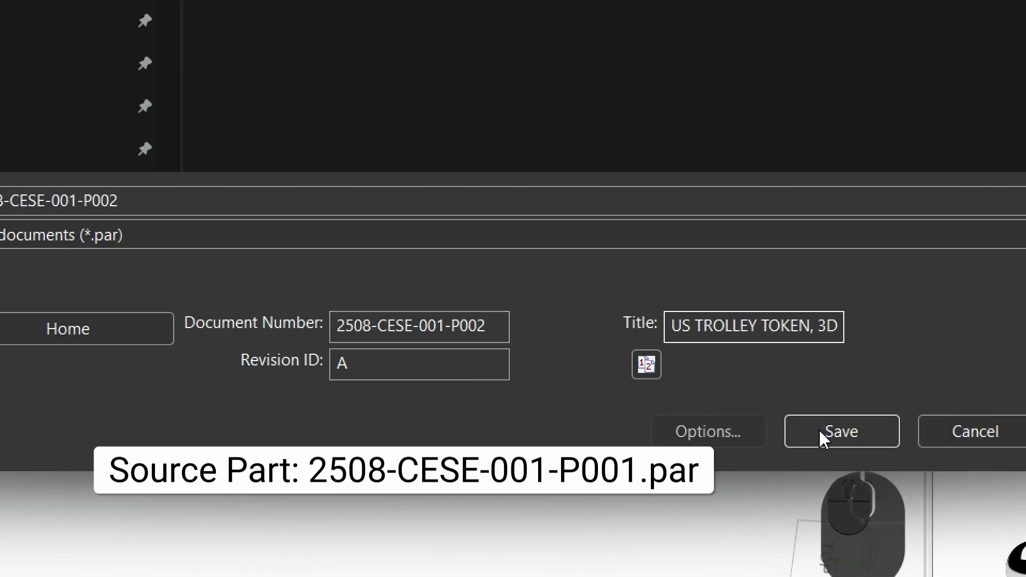
left_click(835, 433)
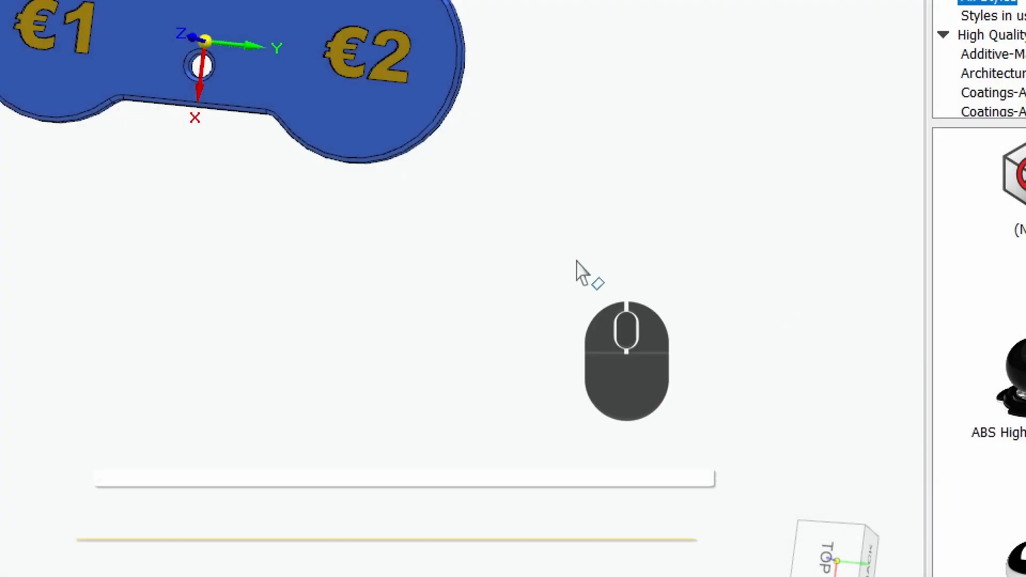
Examine the geometry of the ordered features from the chamfers back to the base protrusion, and expand the protrusion to show its profile.
scroll(576, 260, "up", 6)
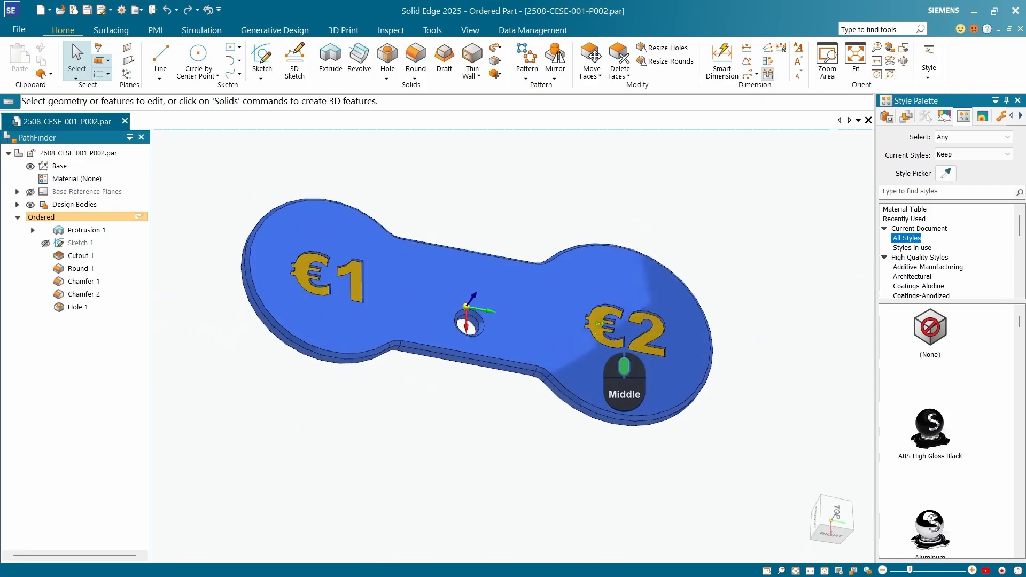
middle_click_drag(598, 331, 490, 367)
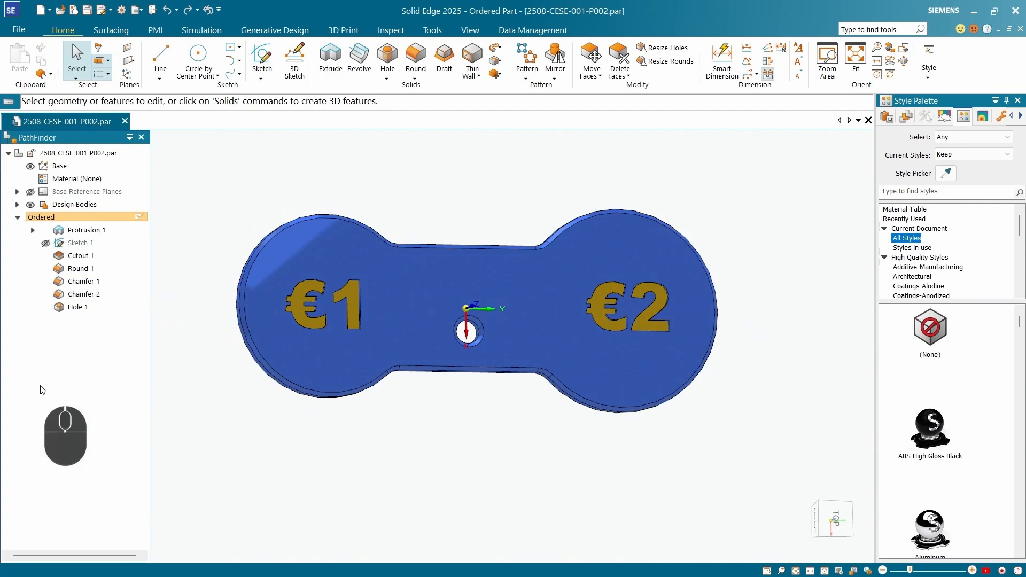
middle_click_drag(380, 331, 365, 344)
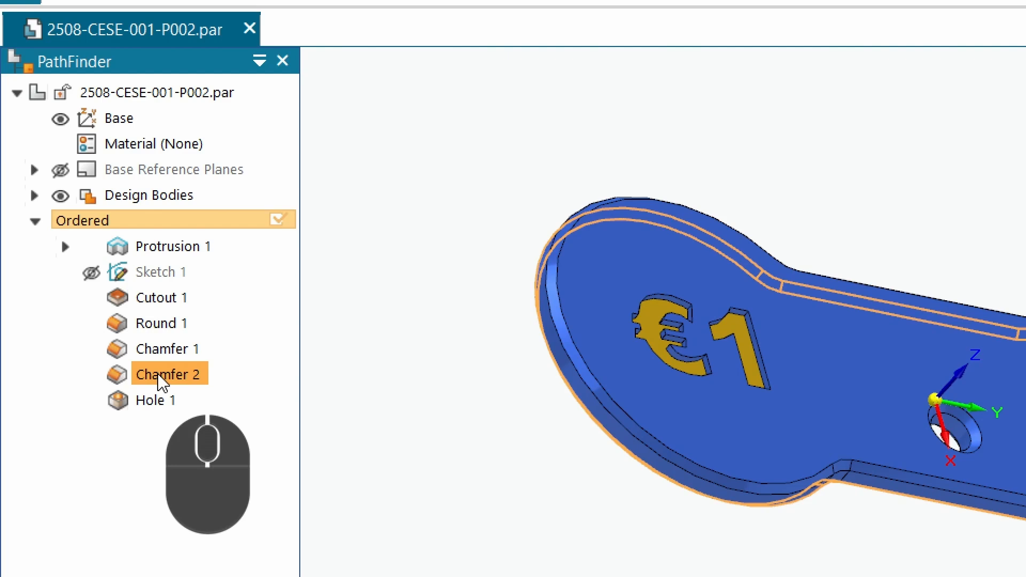
left_click(162, 351)
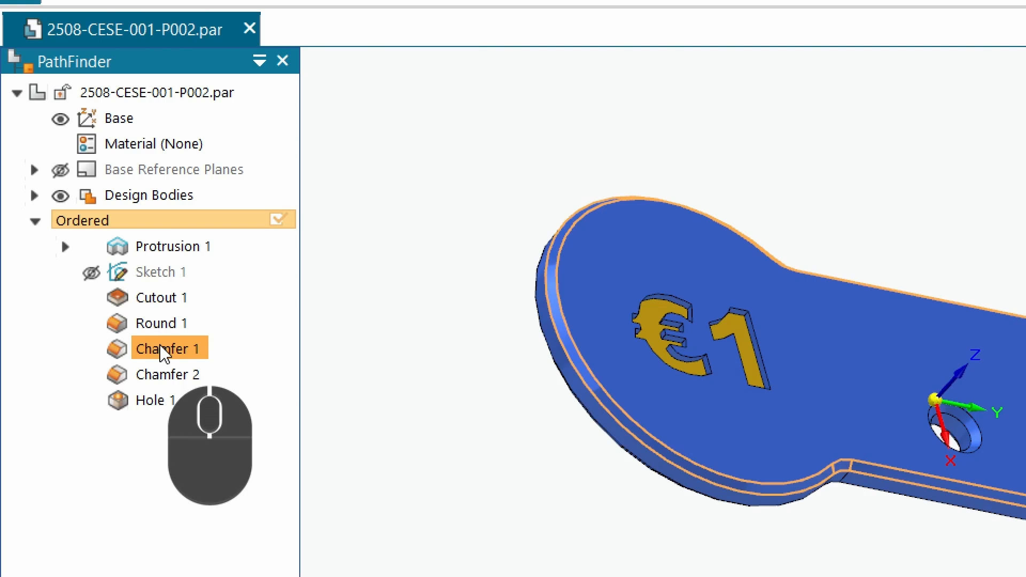
left_click(167, 324)
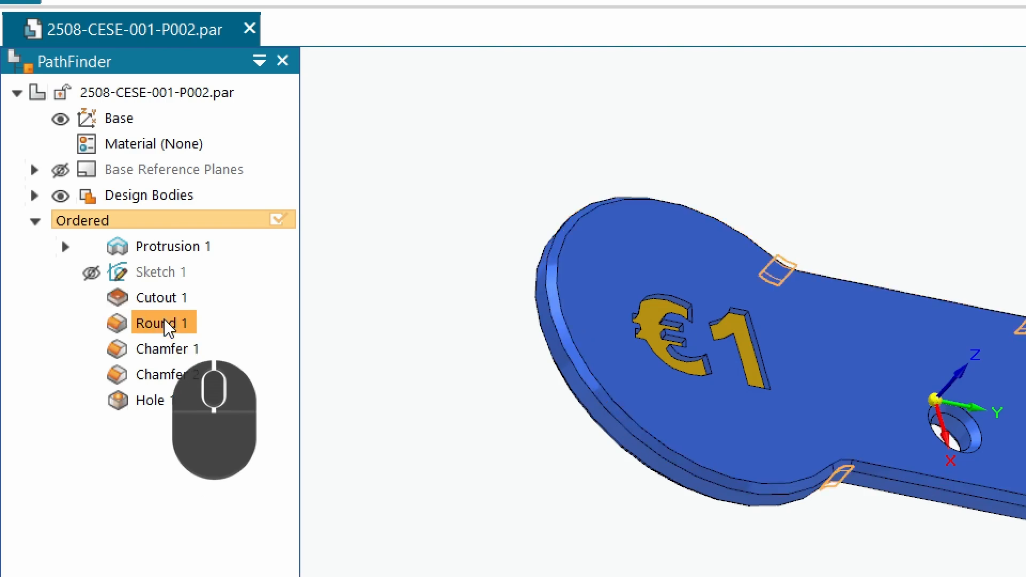
left_click(167, 298)
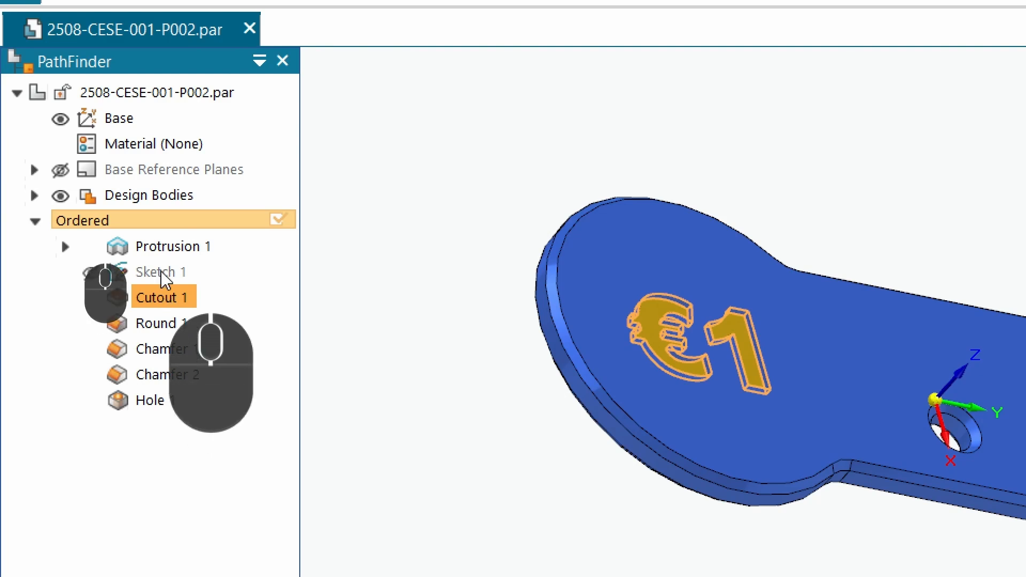
left_click(159, 274)
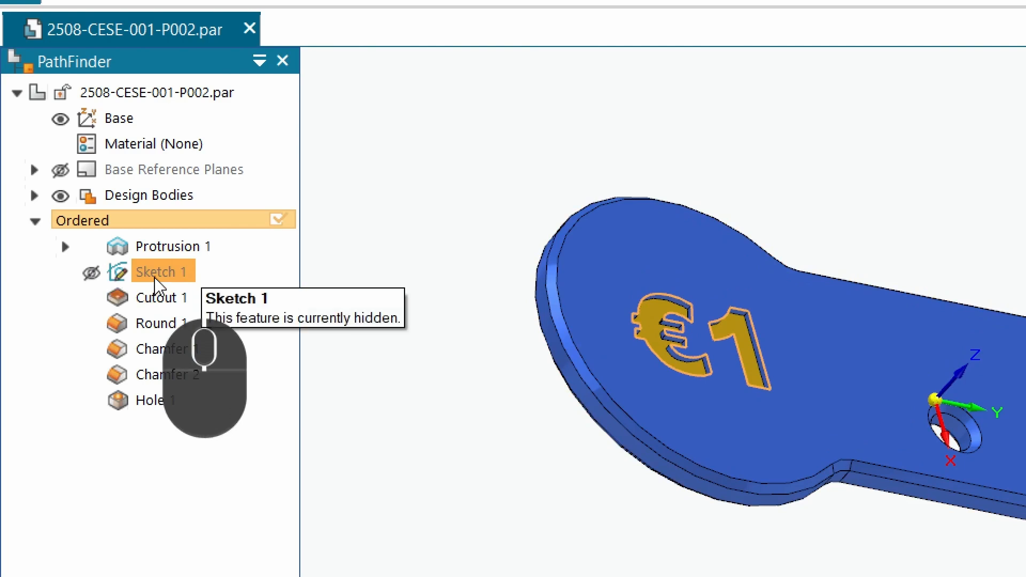
left_click(156, 250)
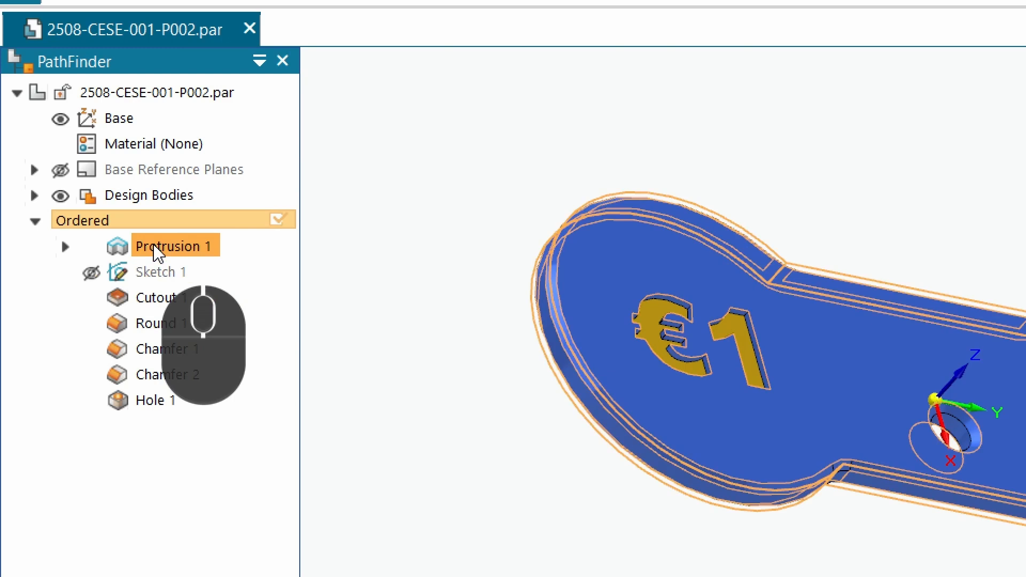
left_click(66, 247)
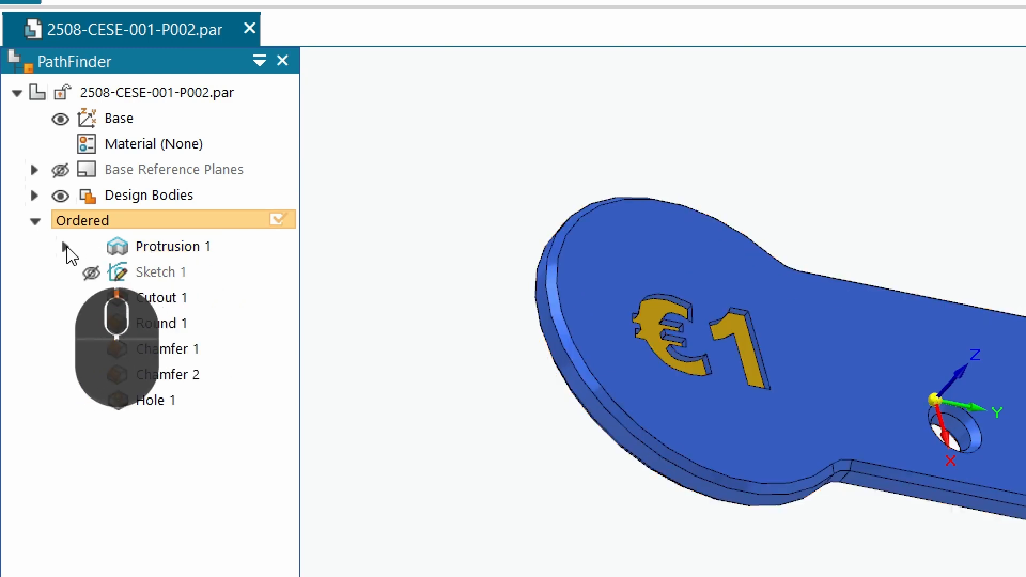
left_click(66, 247)
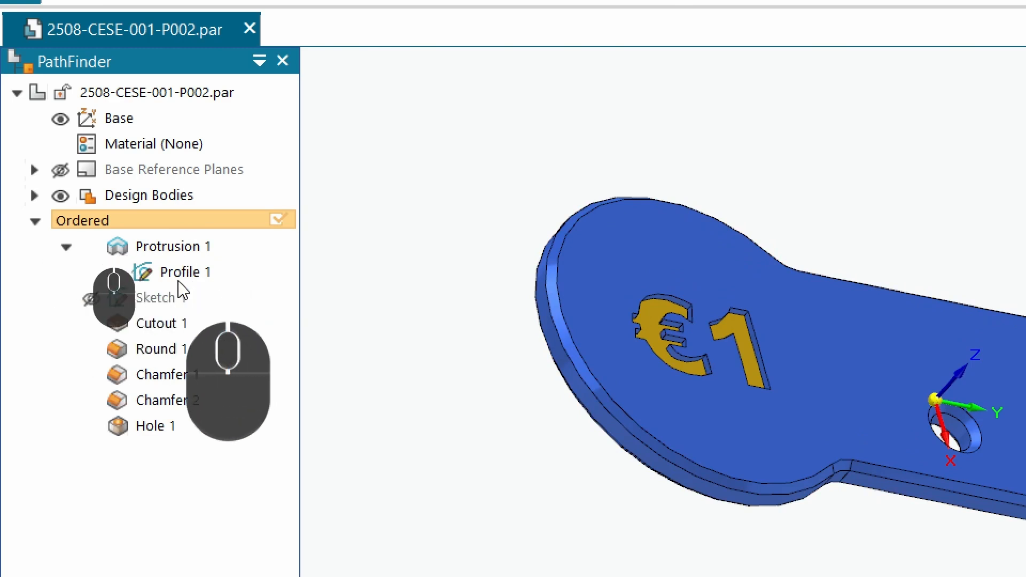
Open the base protrusion's profile for editing and delete the 23.25 mm diameter circle.
left_click(160, 273)
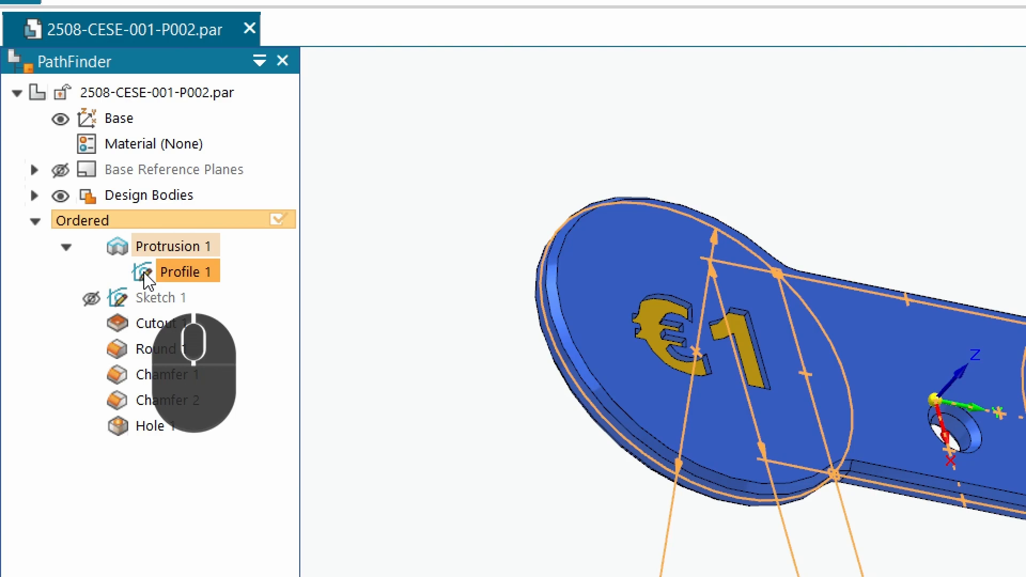
left_click(173, 275)
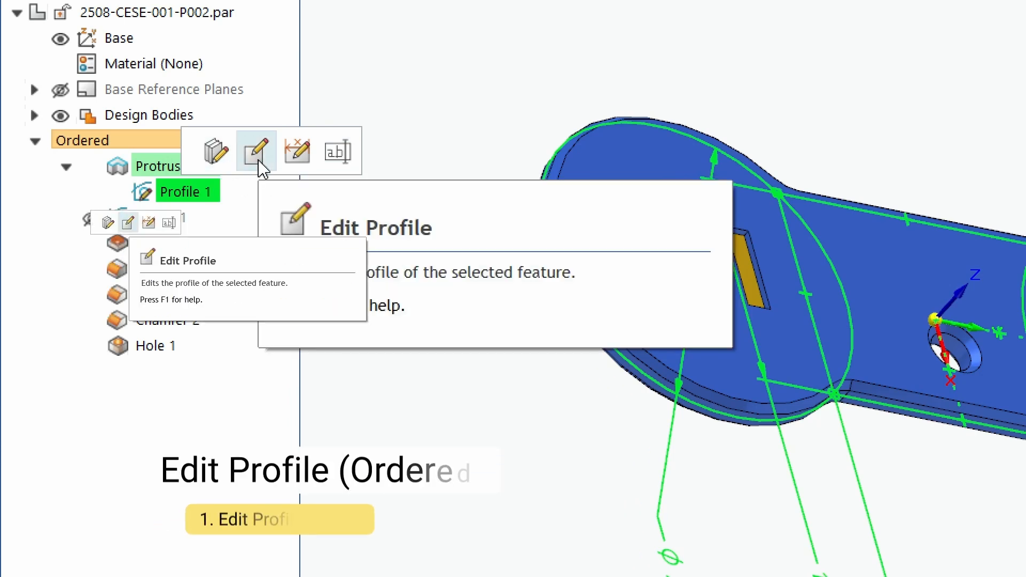
left_click(259, 153)
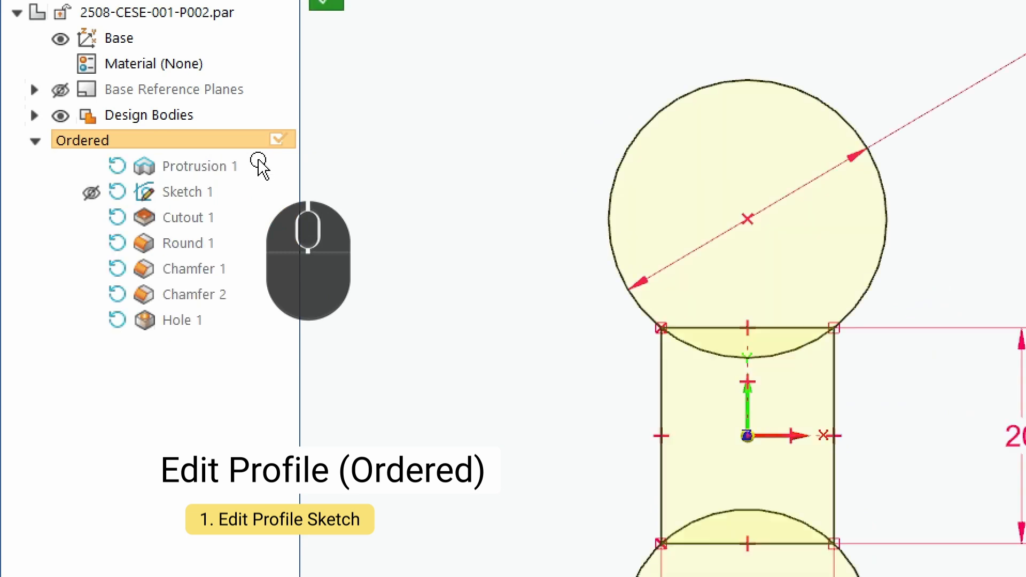
scroll(591, 167, "down", 6)
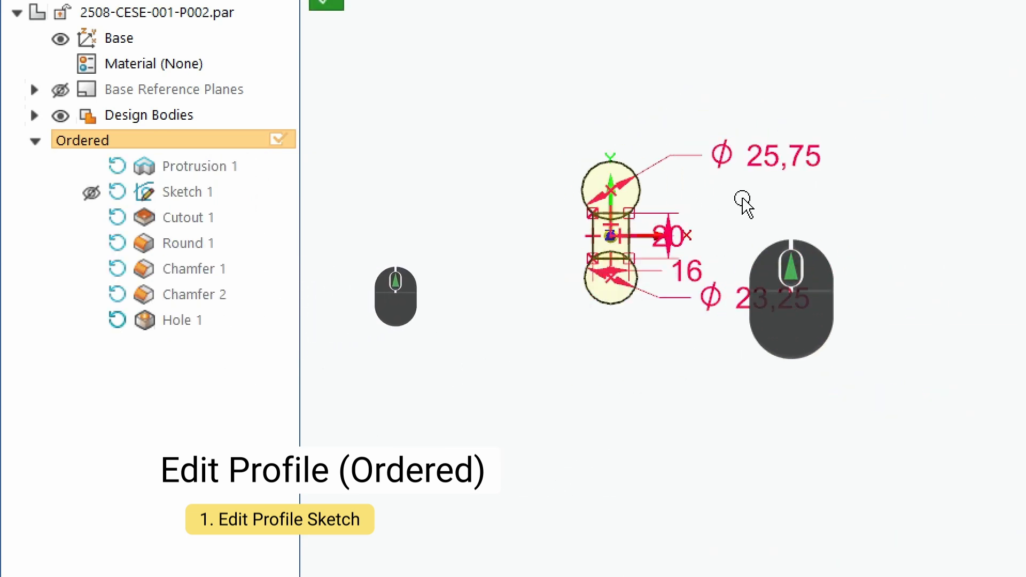
scroll(743, 199, "up", 1)
scroll(599, 187, "up", 3)
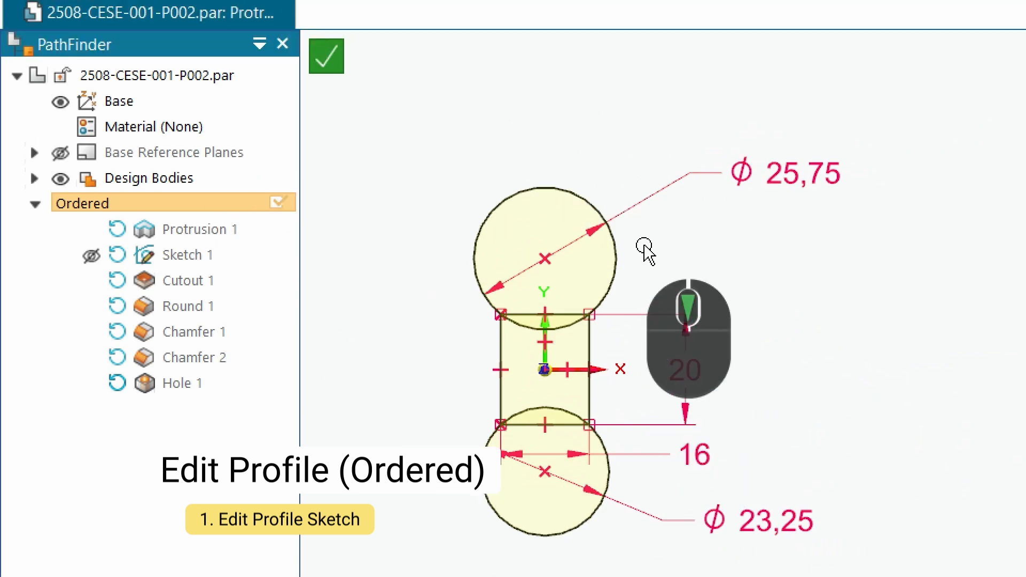
scroll(738, 280, "up", 1)
scroll(728, 299, "down", 3)
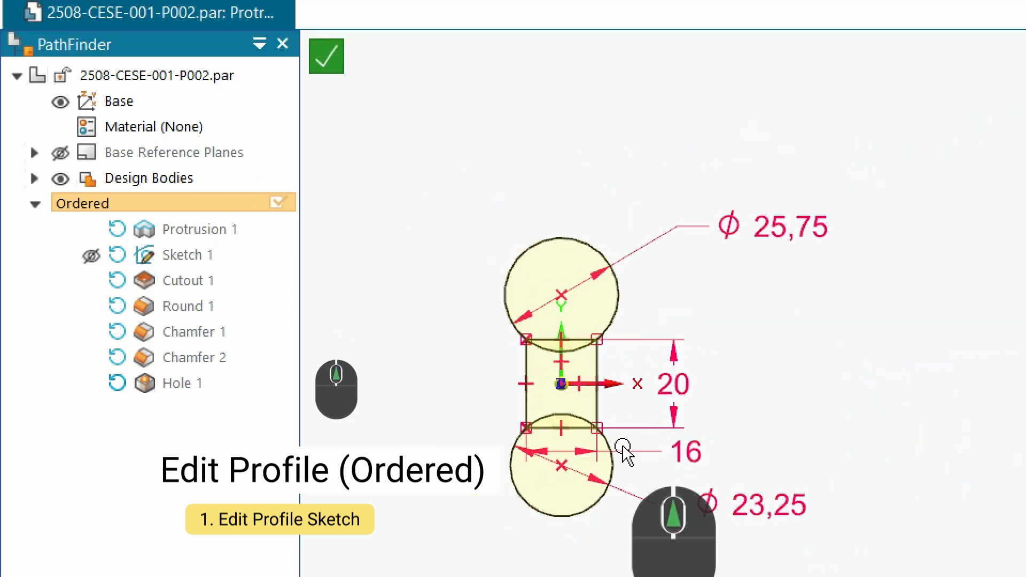
scroll(617, 462, "up", 2)
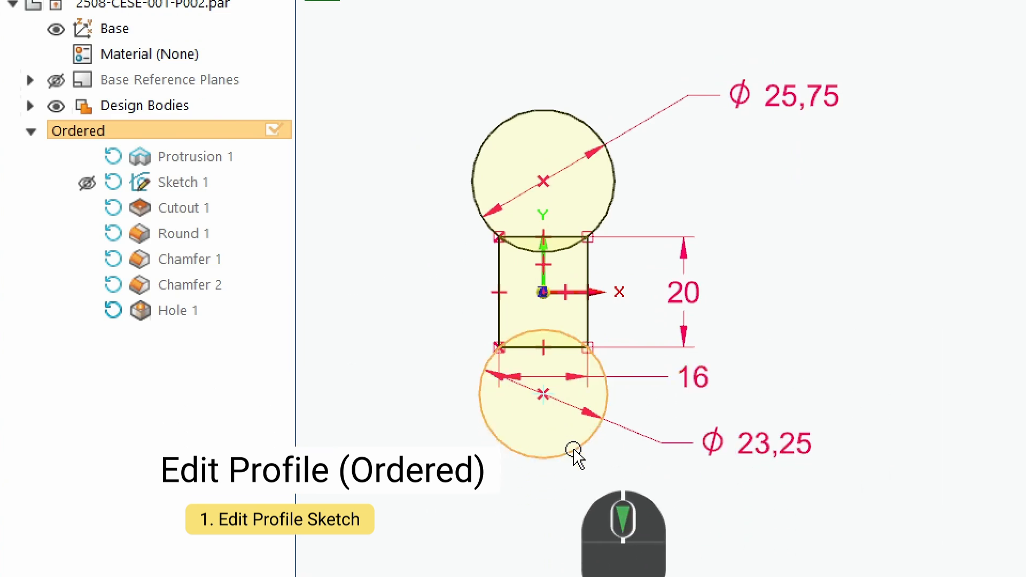
left_click(574, 454)
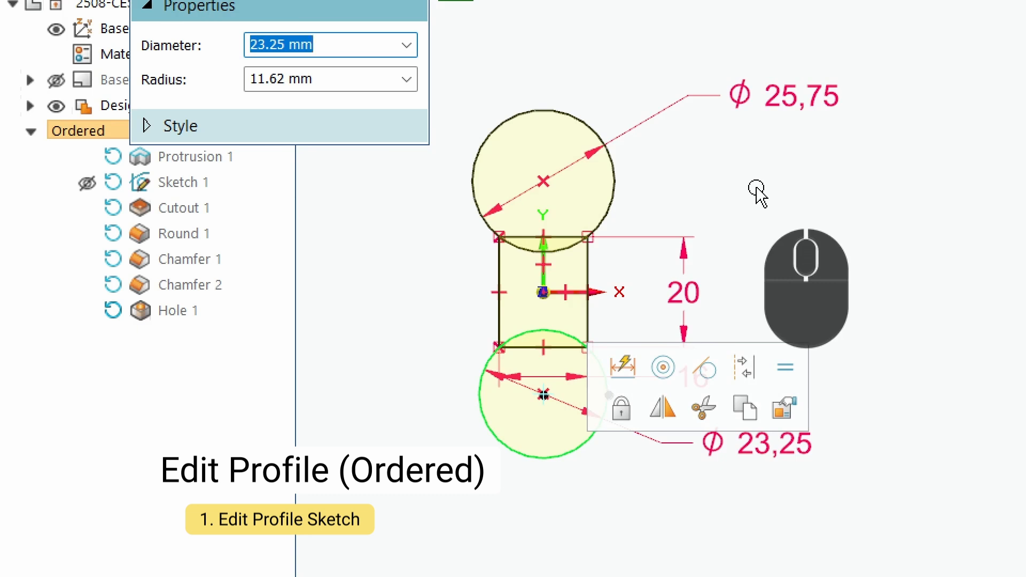
key("Delete")
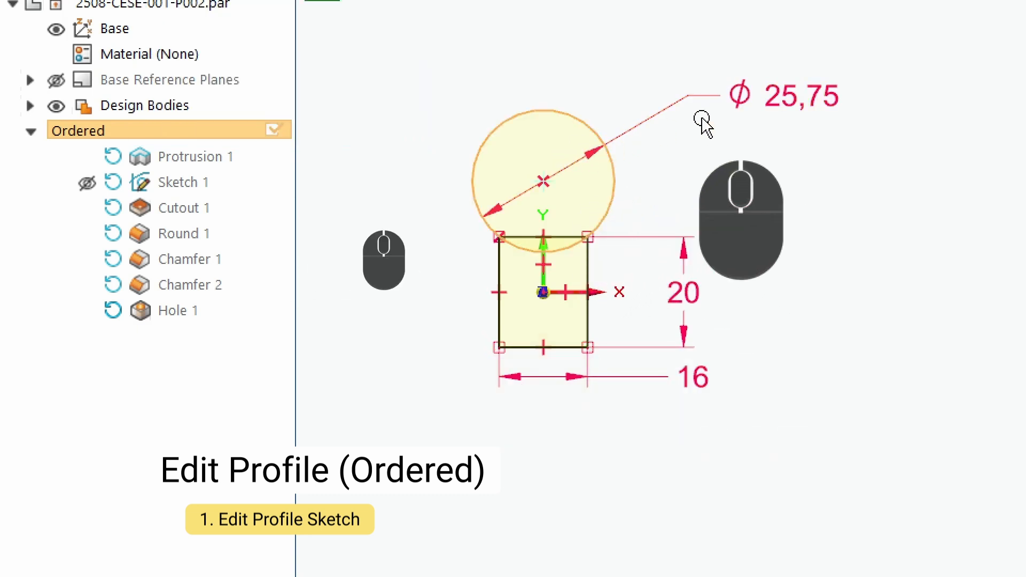
Set the diameter of the remaining profile circle to 0.955 in.
left_click(785, 99)
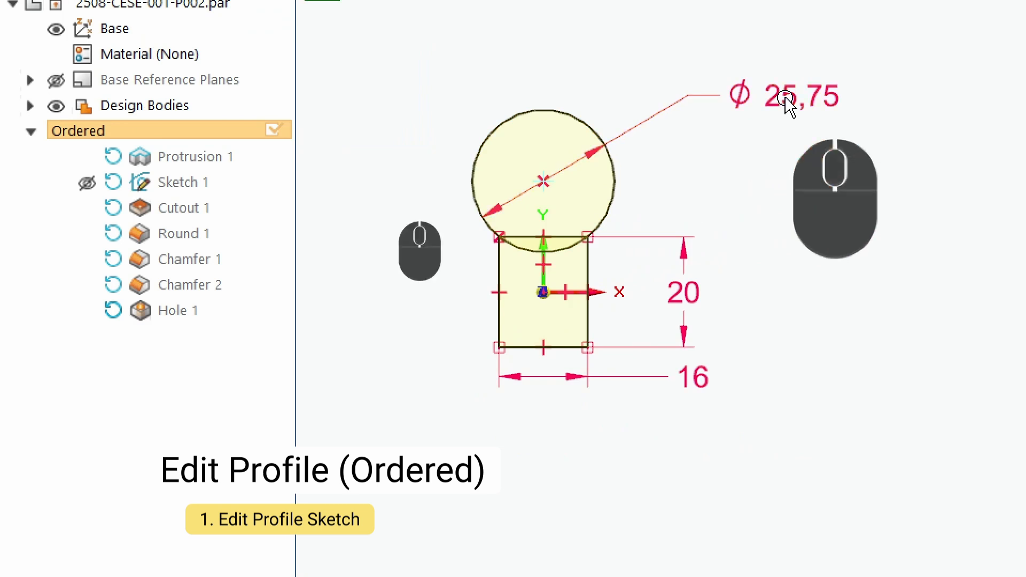
left_click(785, 99)
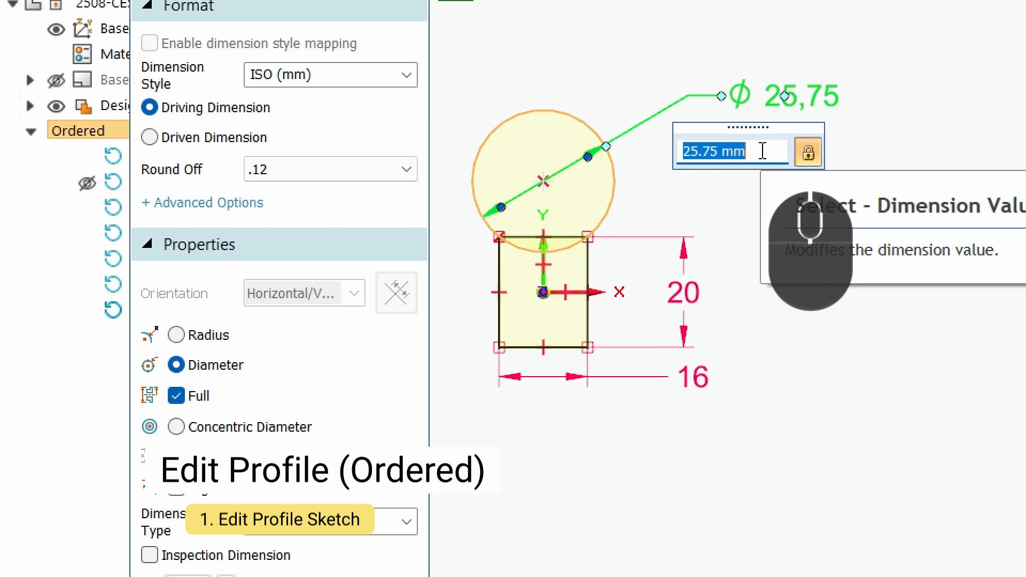
type("0")
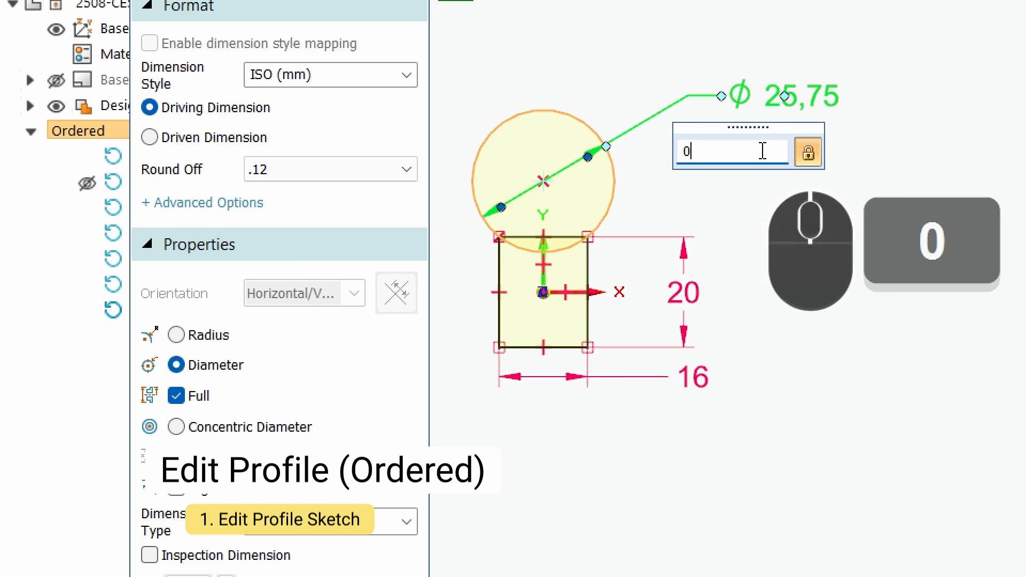
type(".955")
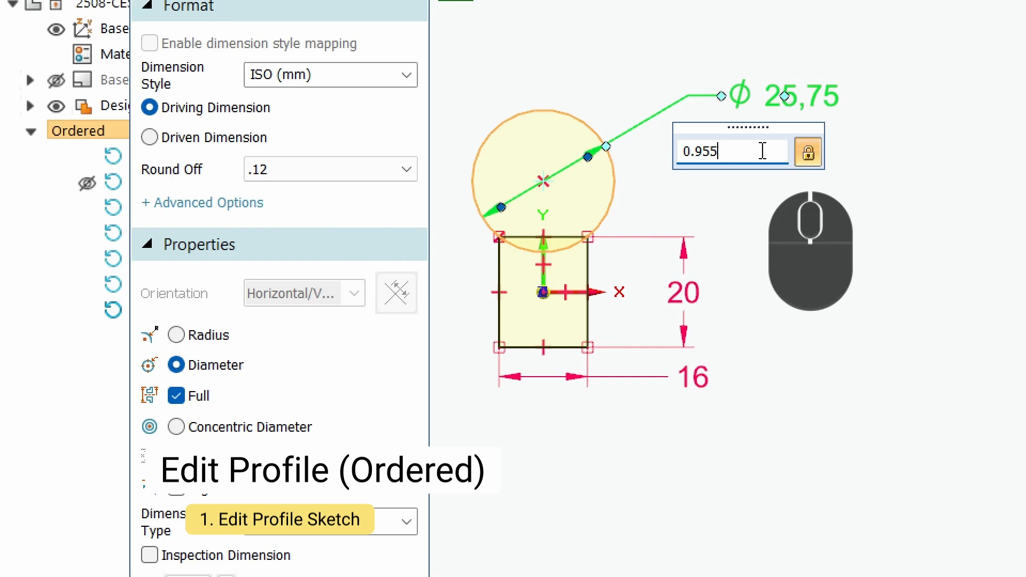
type("I")
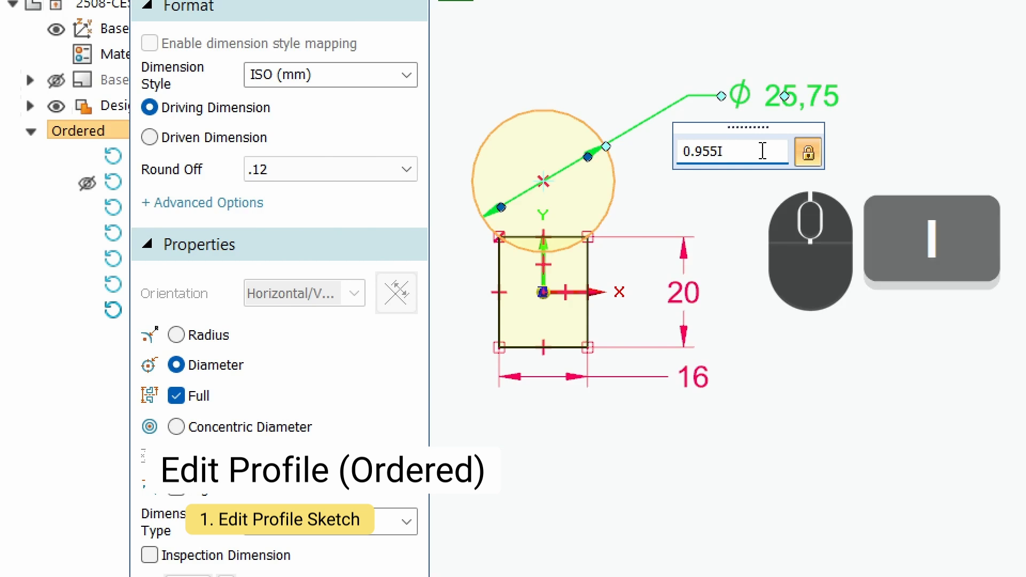
type("N")
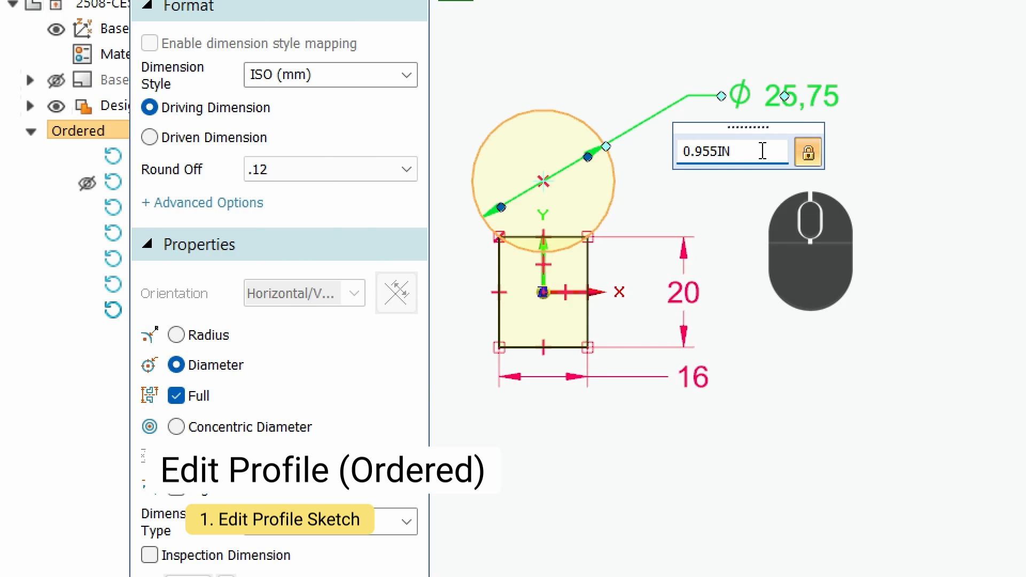
key("Caps_Lock")
key("Return")
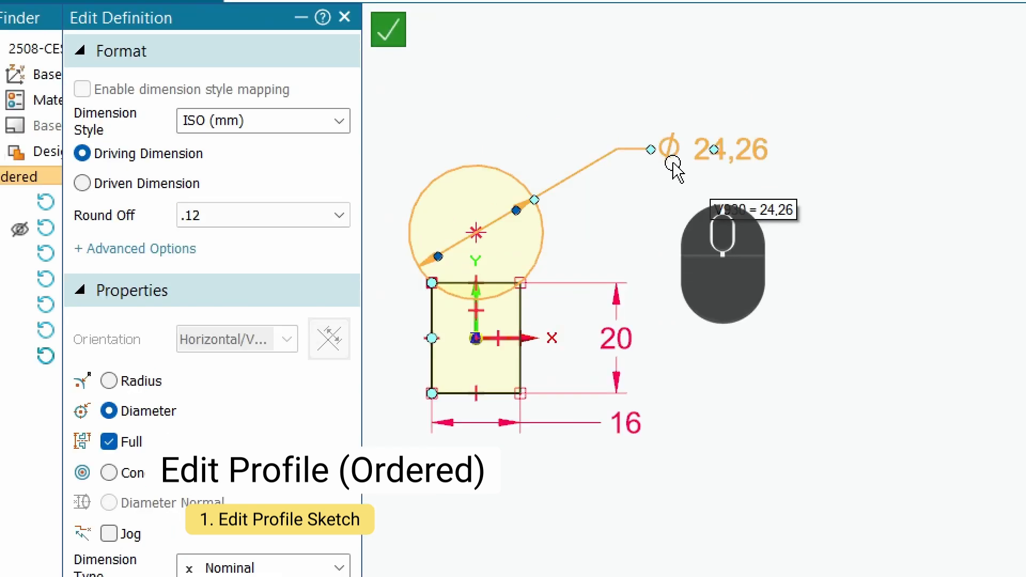
Set the round-off of the circle's diameter dimension to three decimals (.123).
left_click(673, 164)
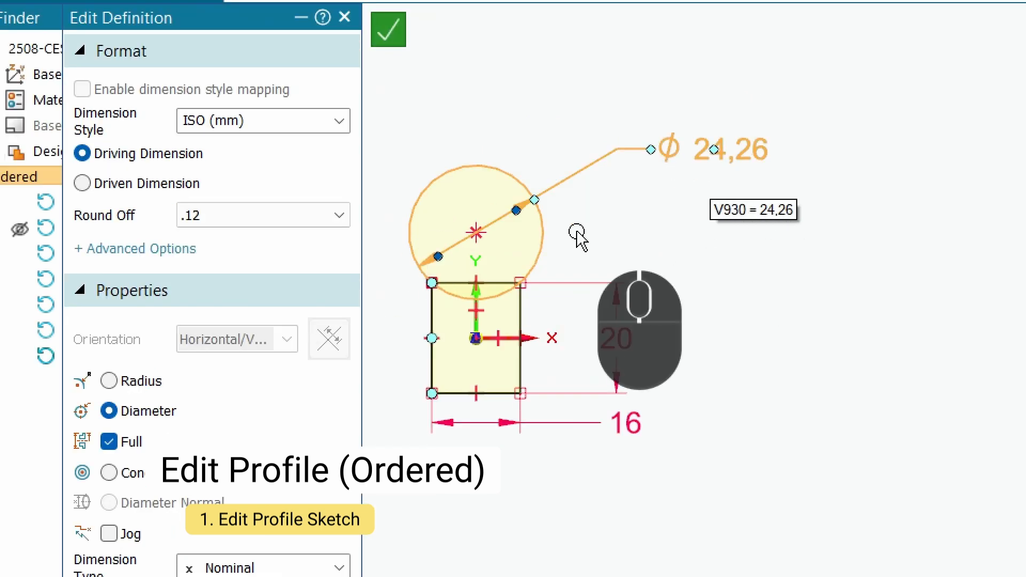
left_click(334, 215)
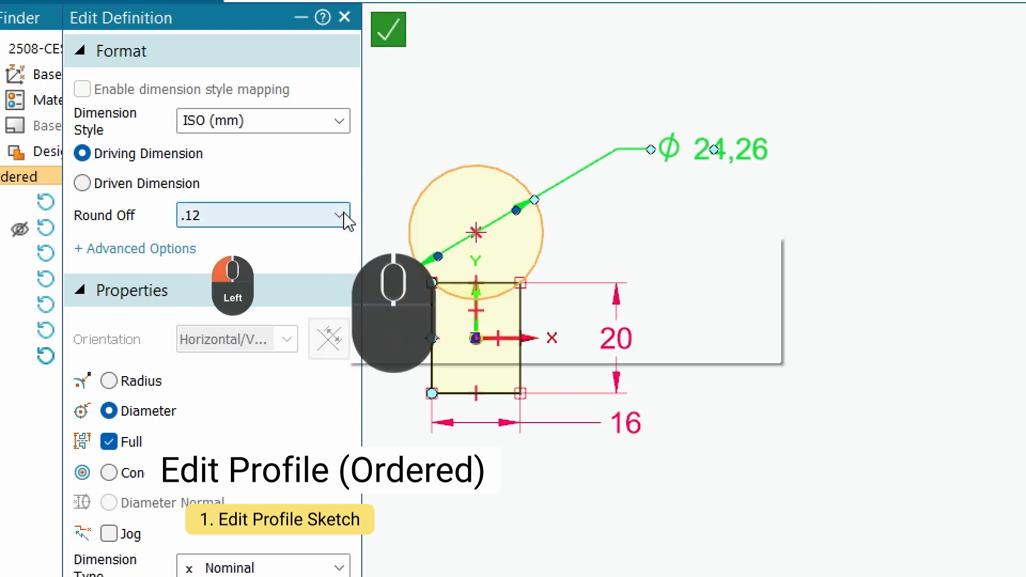
left_click(303, 309)
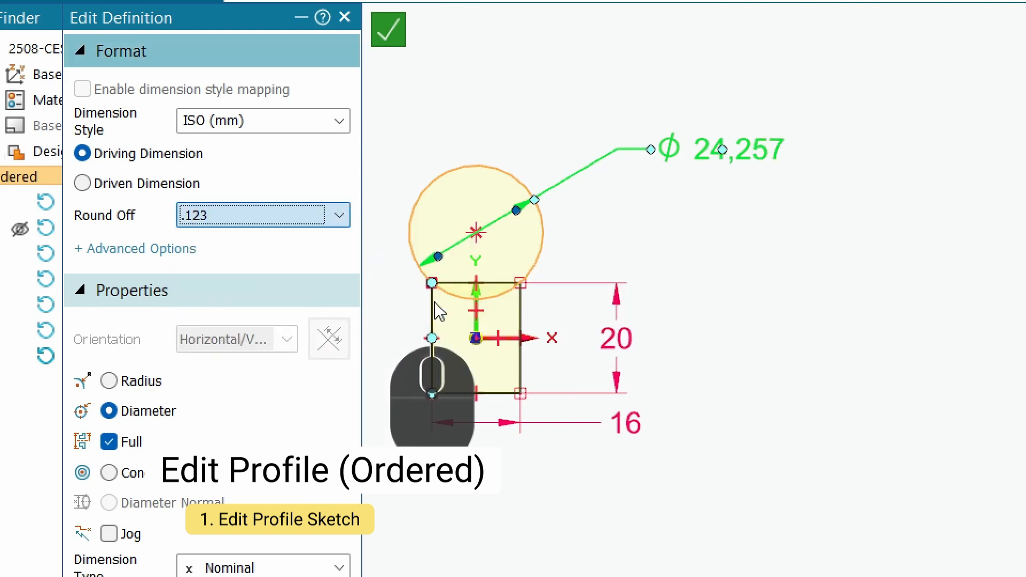
left_click(727, 171)
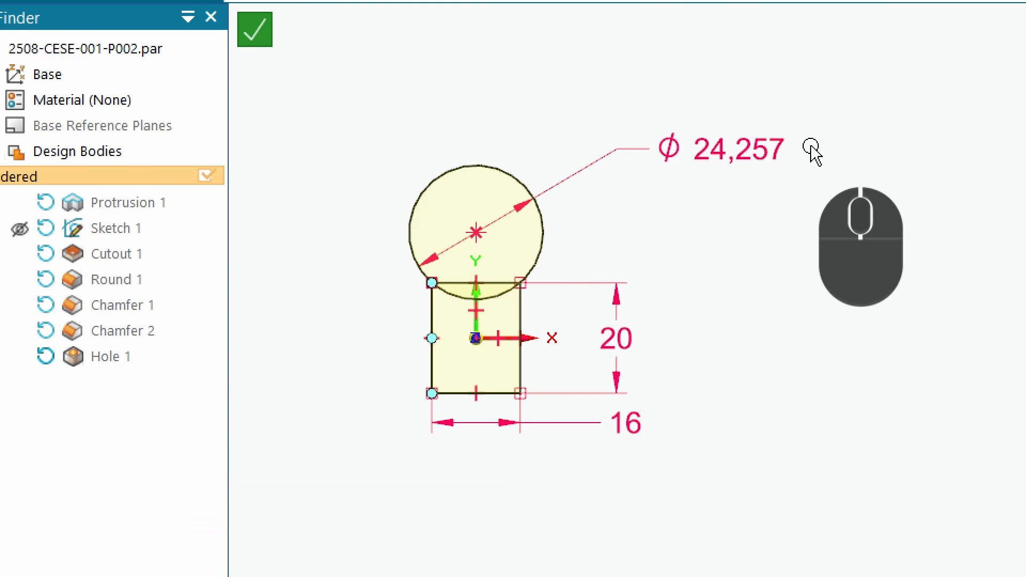
Close the edited profile sketch and finish the base protrusion.
left_click(253, 85)
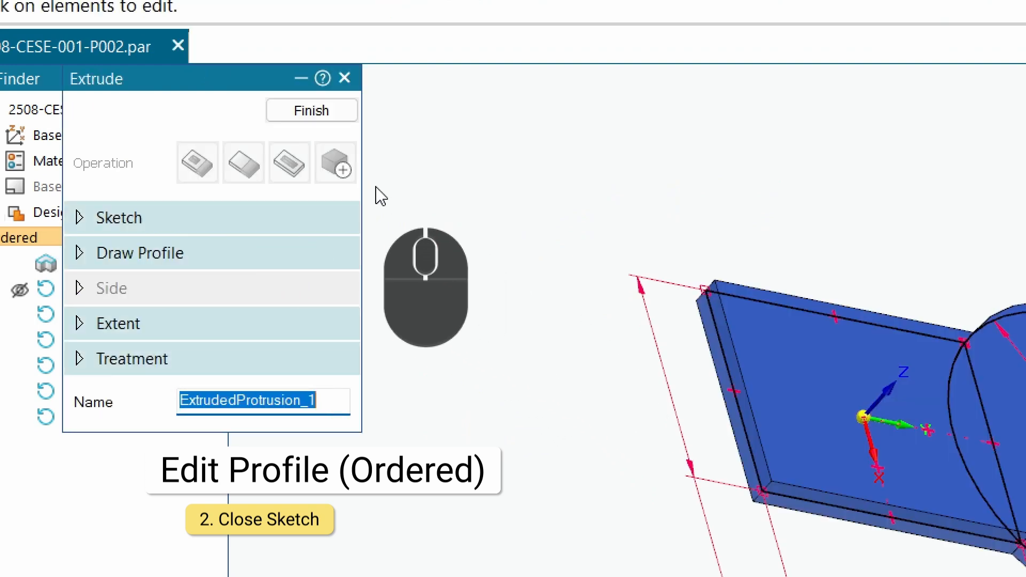
left_click(312, 111)
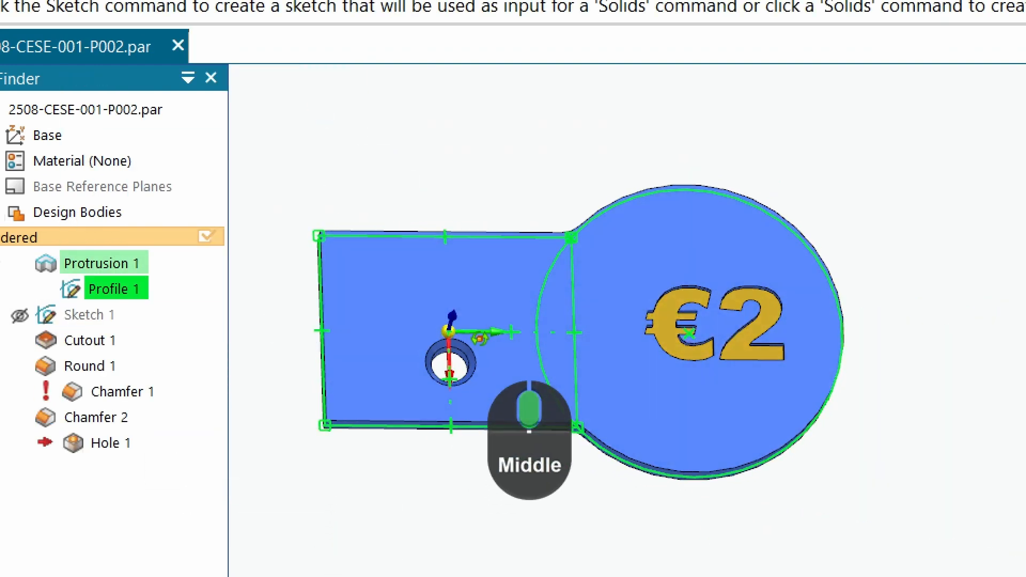
scroll(530, 293, "up", 3)
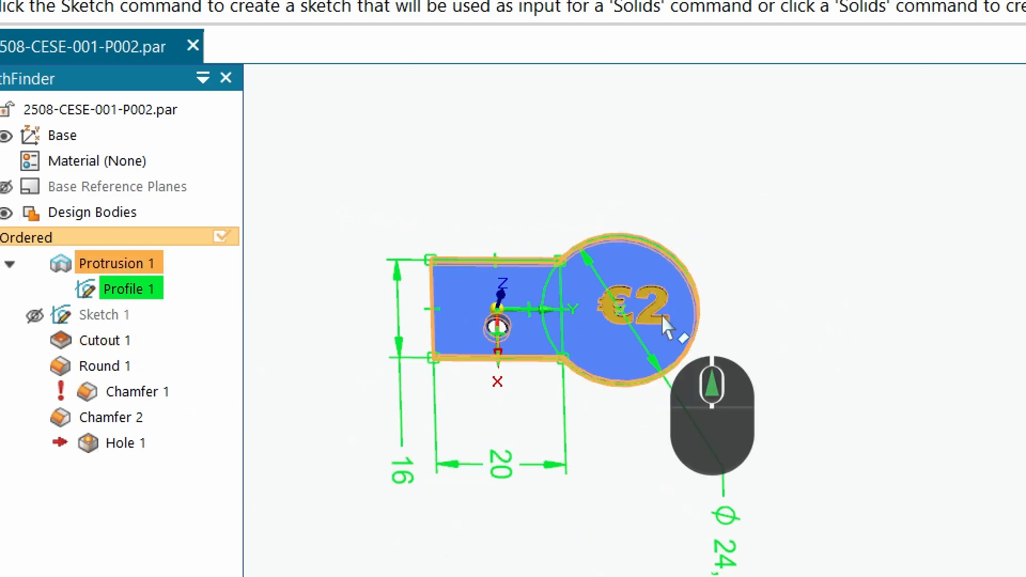
Open the profile of Sketch 1 for editing and delete the €1 text.
left_click(138, 319)
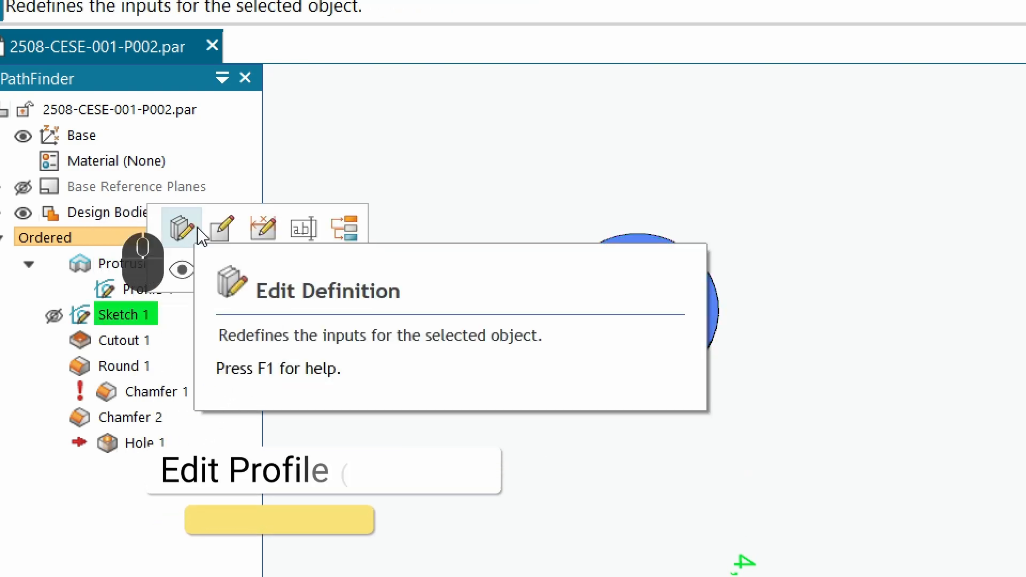
left_click(129, 212)
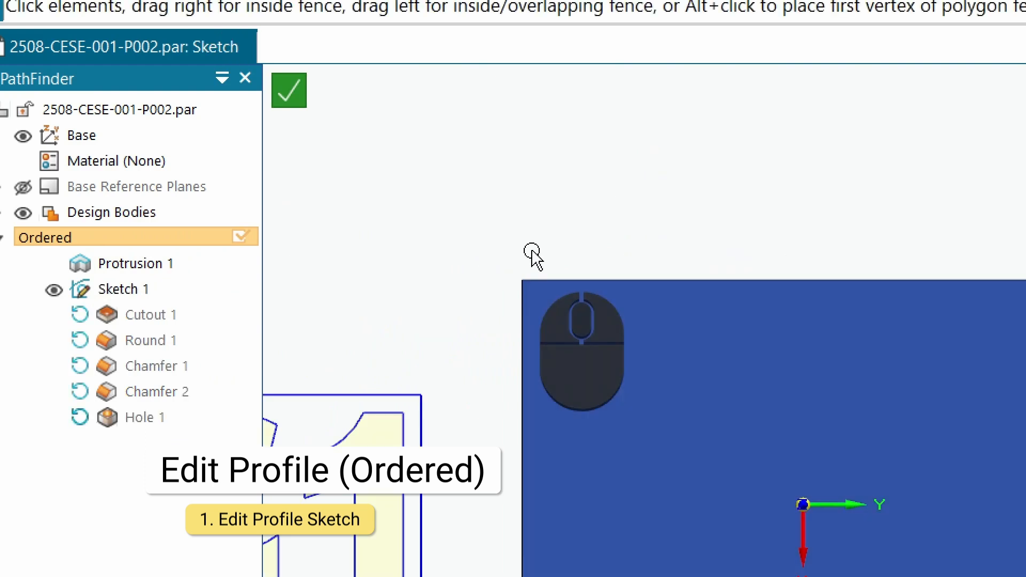
scroll(532, 251, "up", 5)
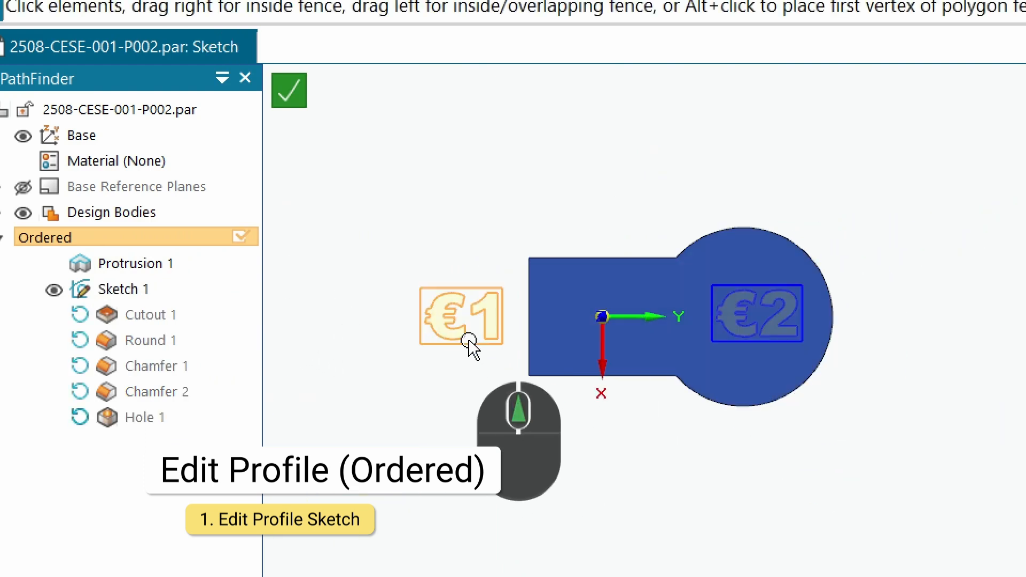
double_click(469, 342)
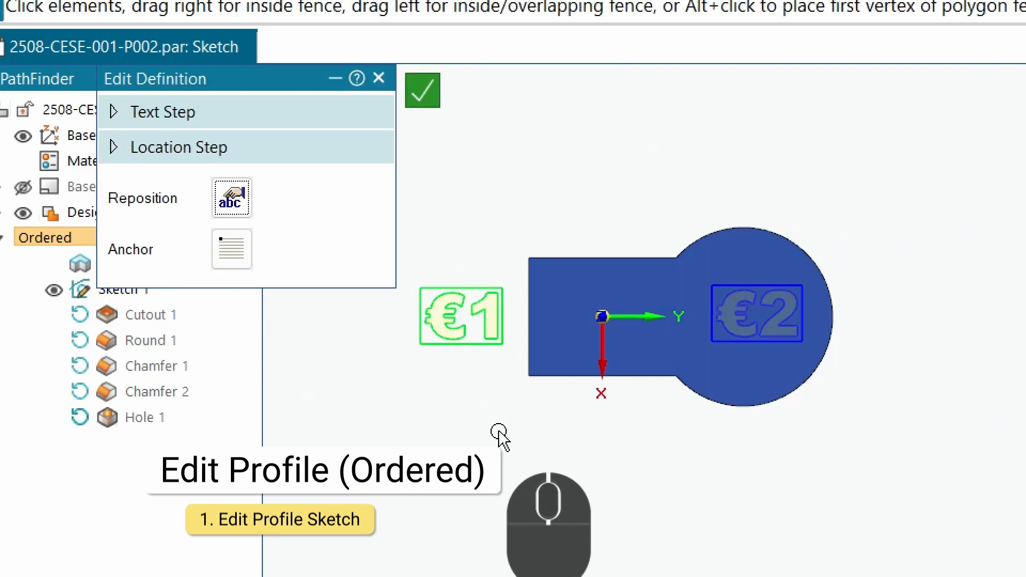
key("Delete")
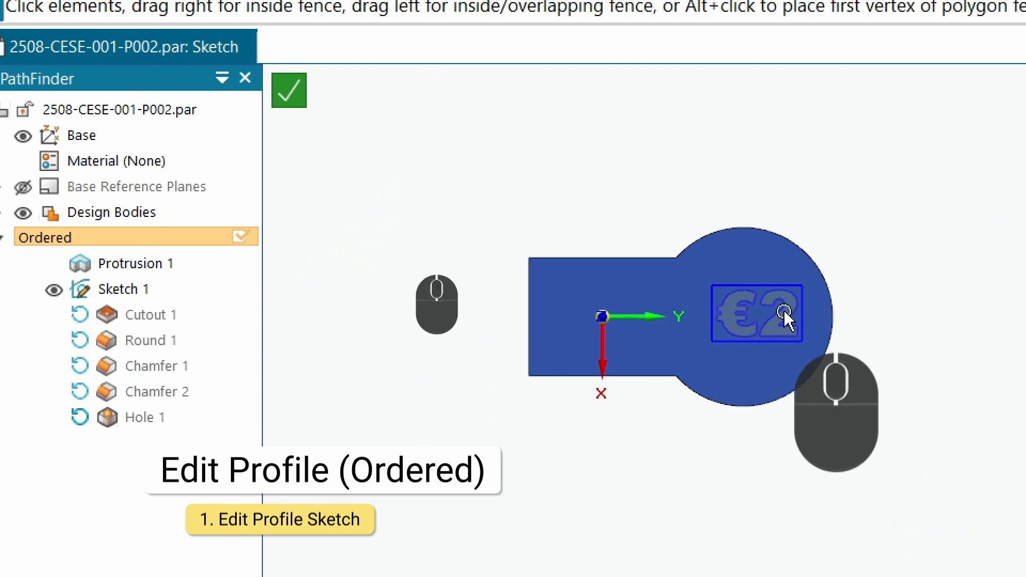
Change the anchor point of the €2 text profile to its center.
double_click(744, 323)
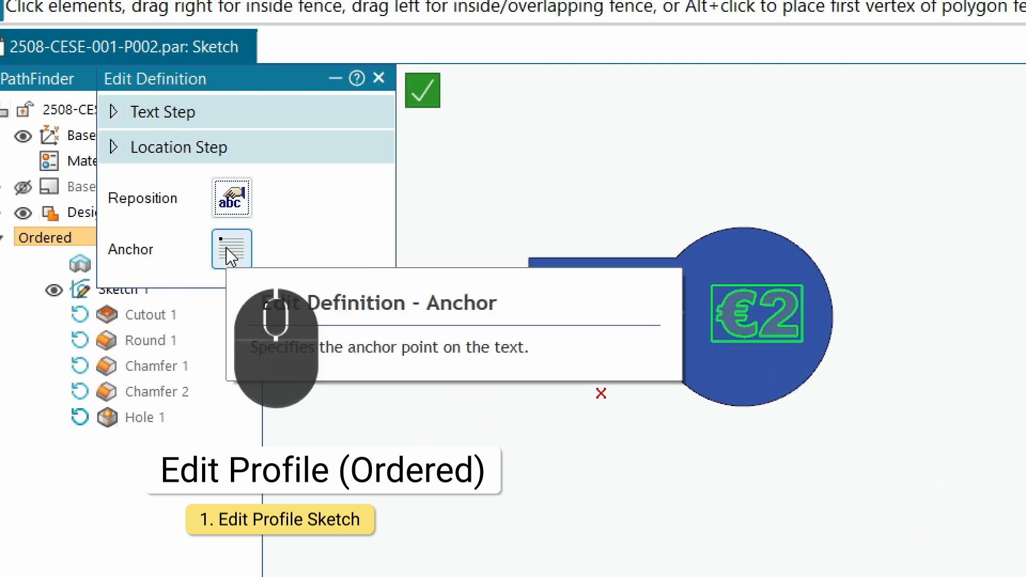
left_click(230, 249)
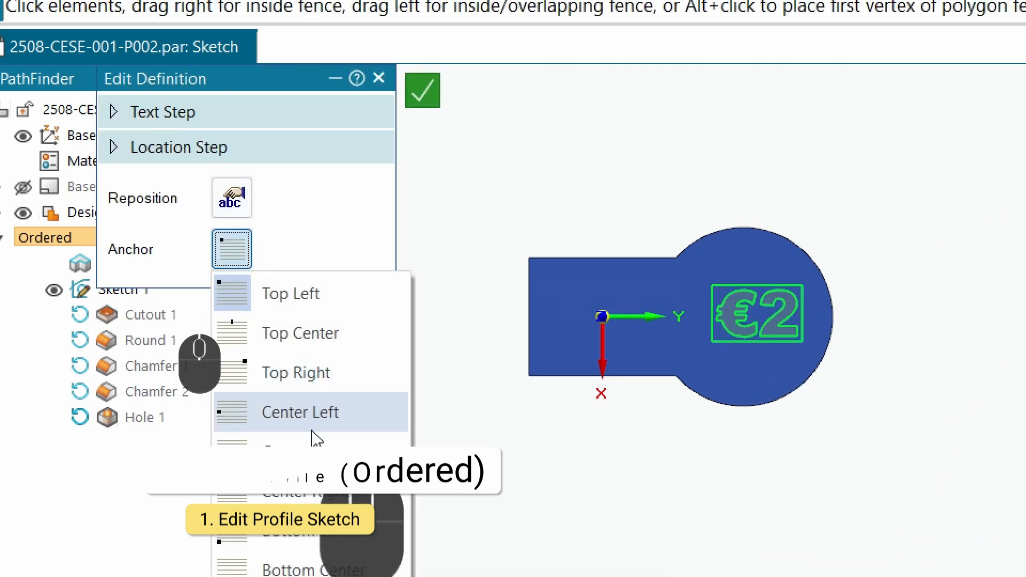
left_click(312, 450)
Replace the €2 text with 25¢ in the text profile and close the sketch.
left_click(150, 108)
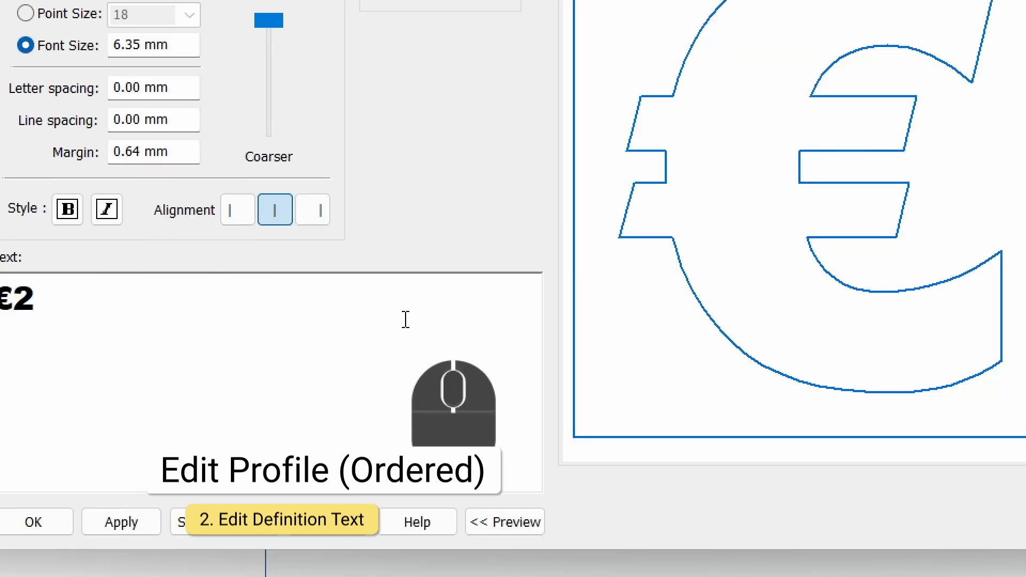
scroll(405, 320, "down", 1, "ctrl")
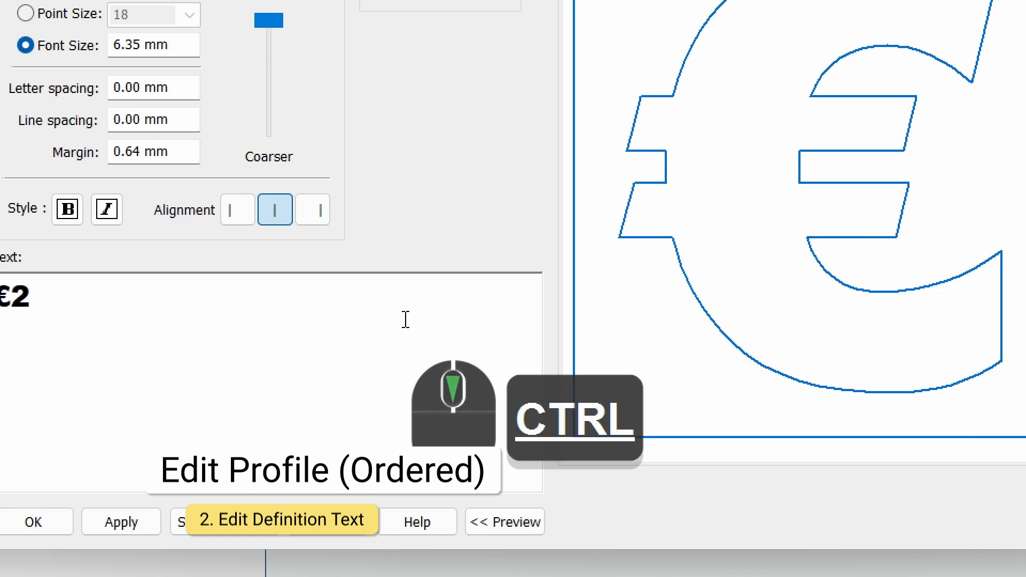
key("ctrl+Down")
key("ctrl+Down")
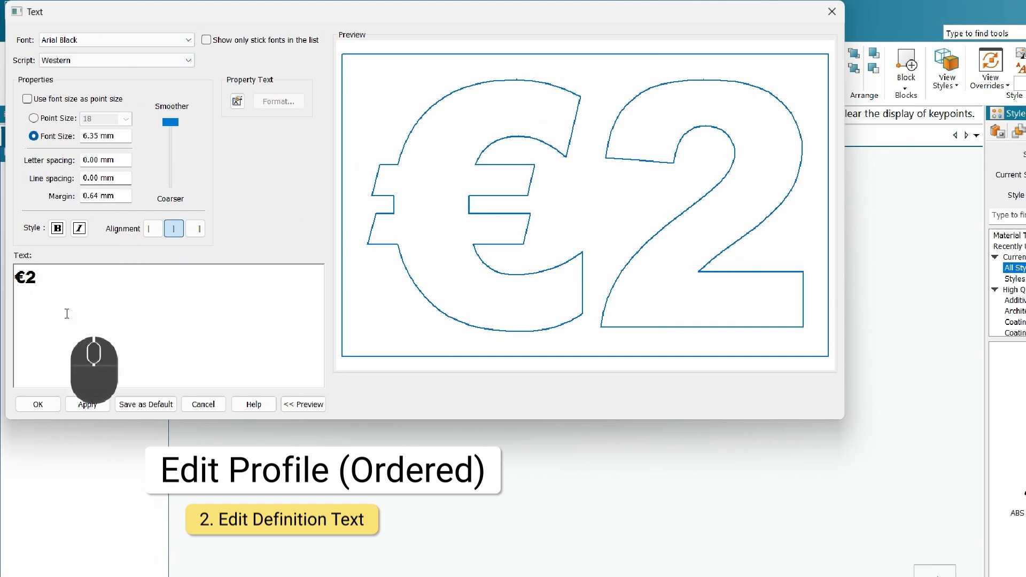
key("BackSpace")
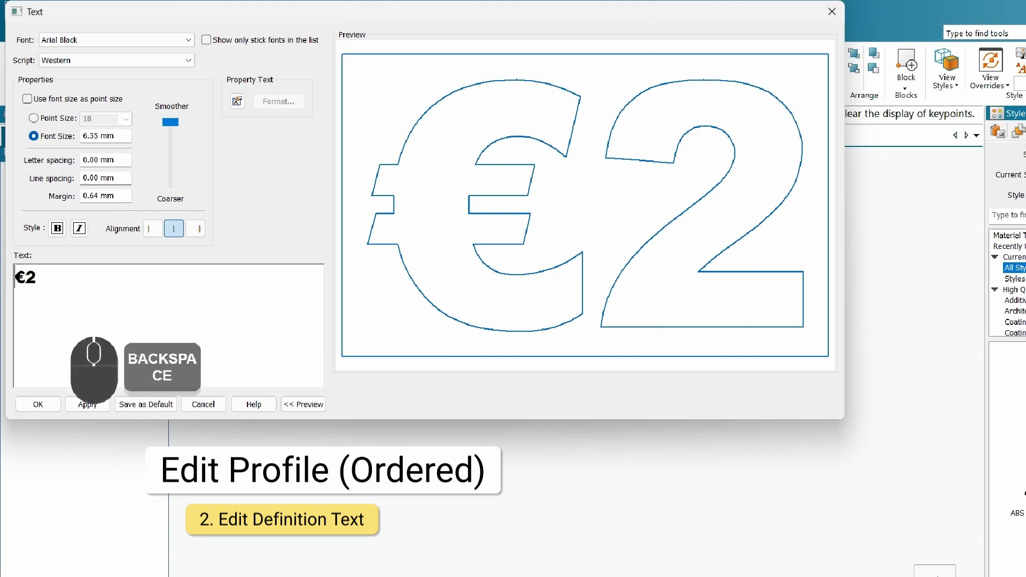
key("End")
type("5")
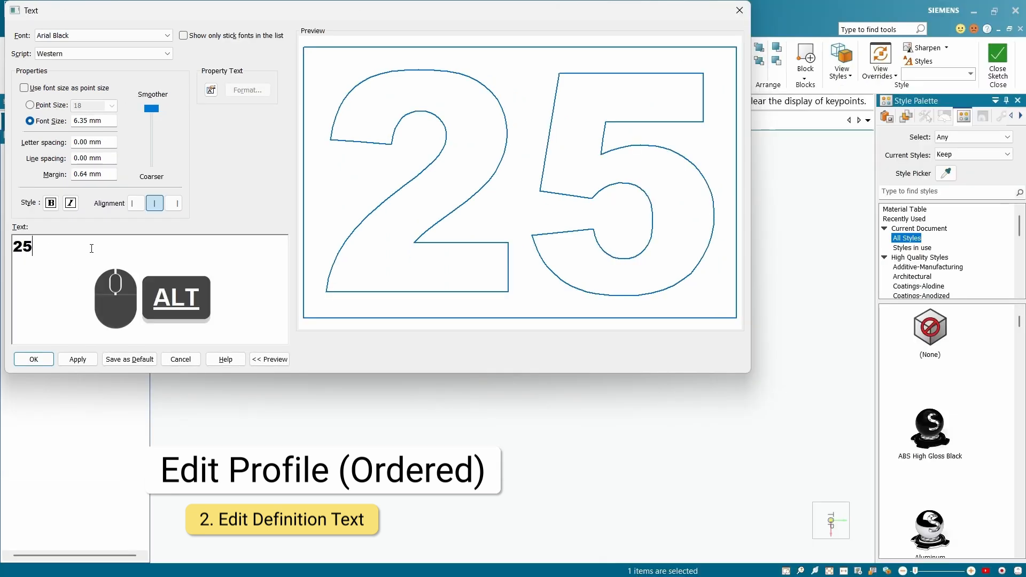
type("¢")
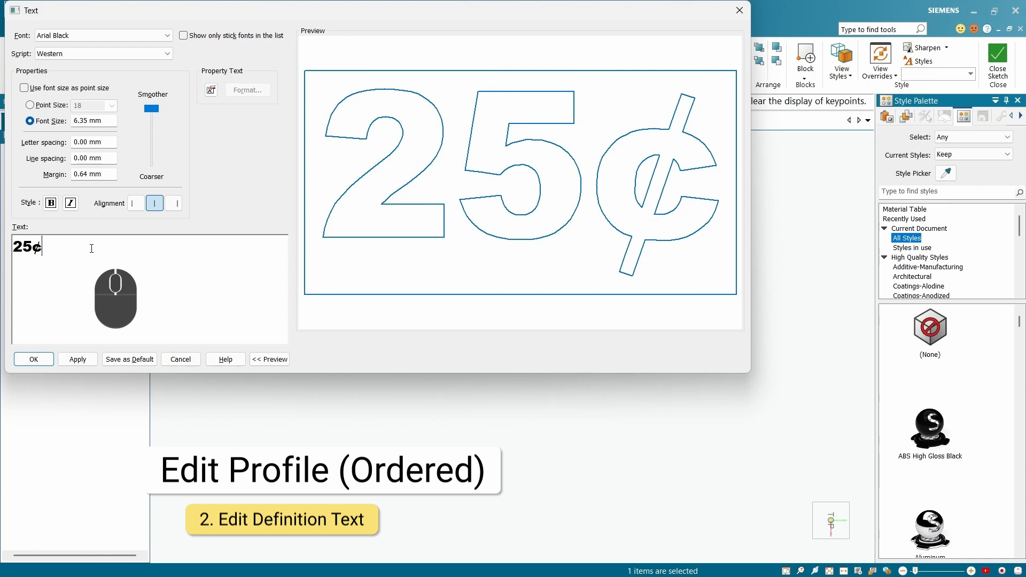
left_click(35, 359)
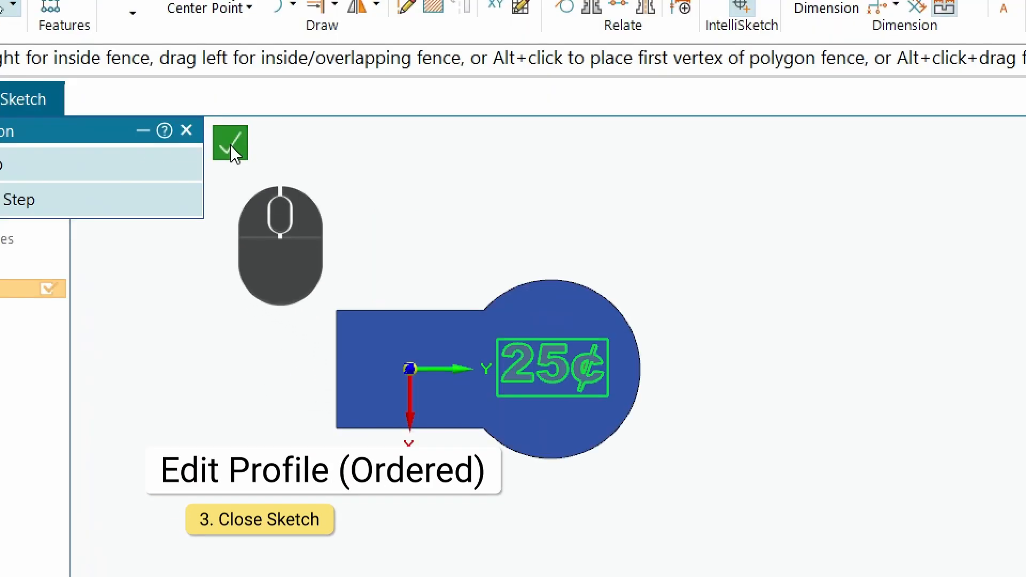
left_click(234, 154)
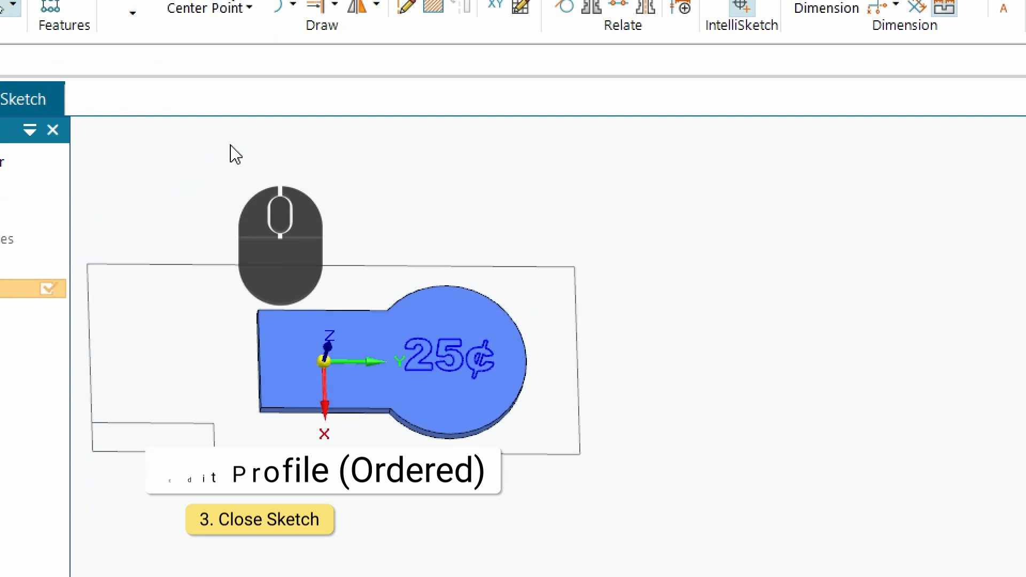
Edit the definition of Protrusion 1 to set its extent distance to 0.069 in, and finish the feature.
left_click(139, 306)
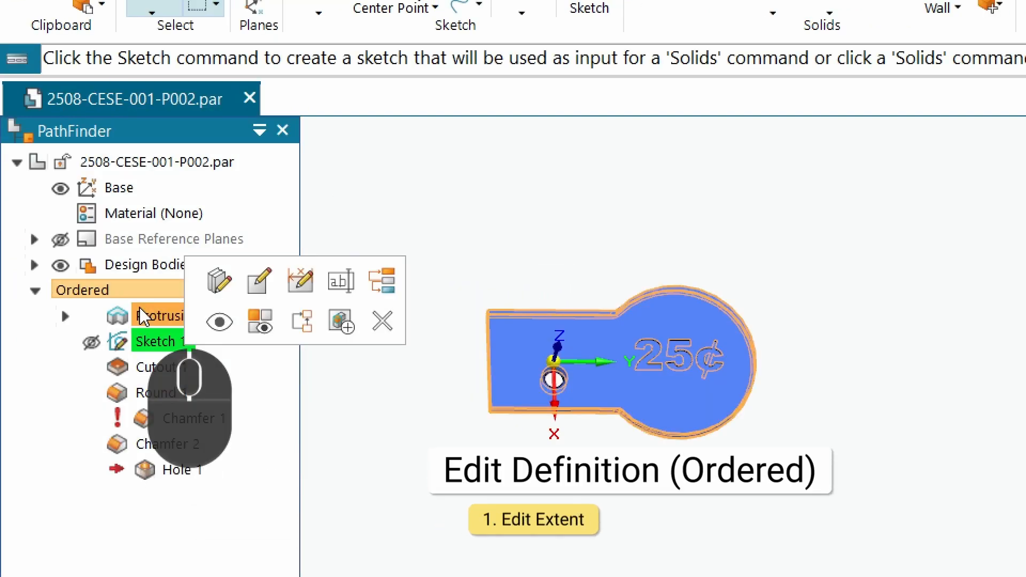
left_click(170, 315)
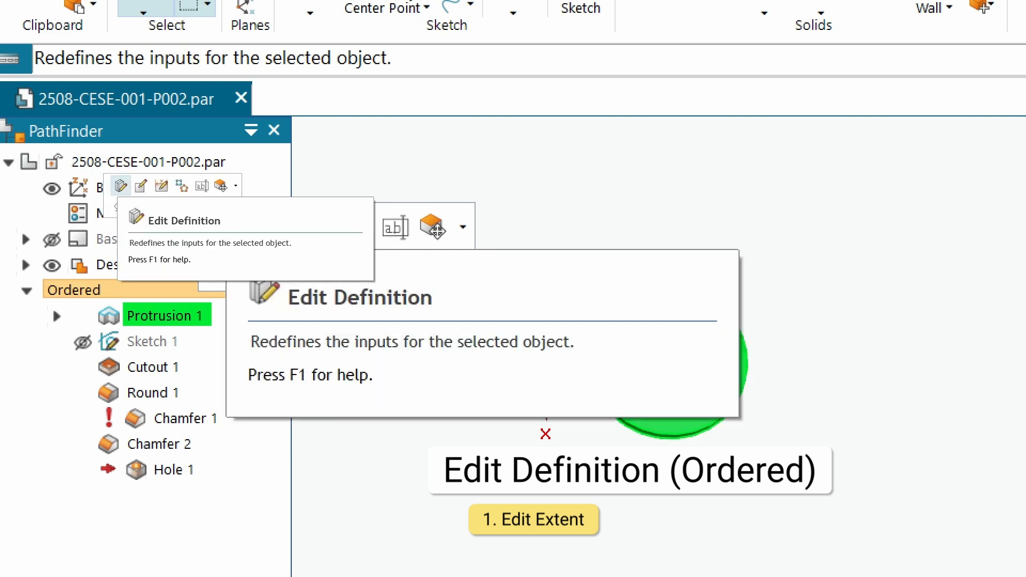
left_click(121, 185)
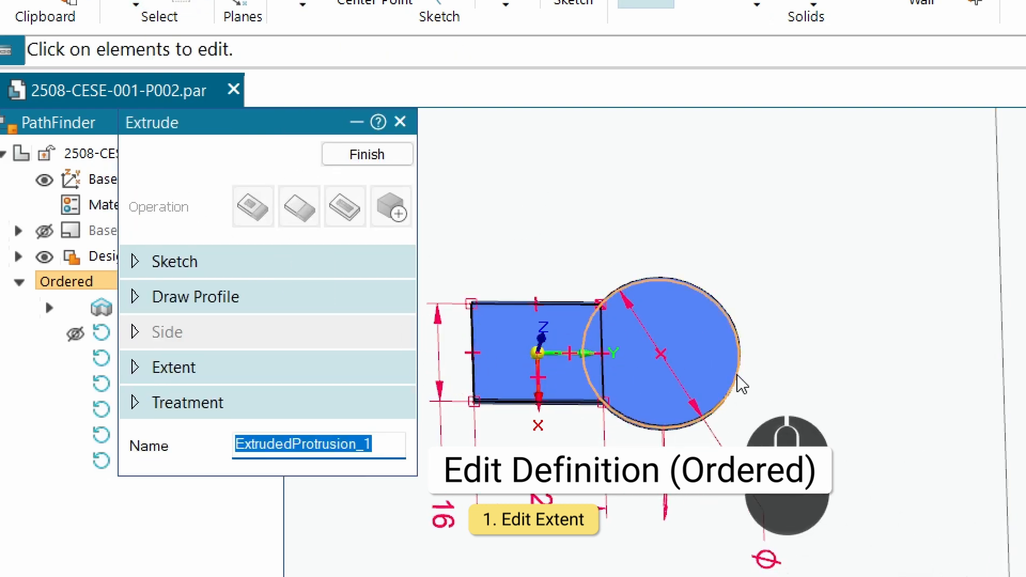
middle_click_drag(742, 383, 781, 224)
scroll(809, 291, "up", 2)
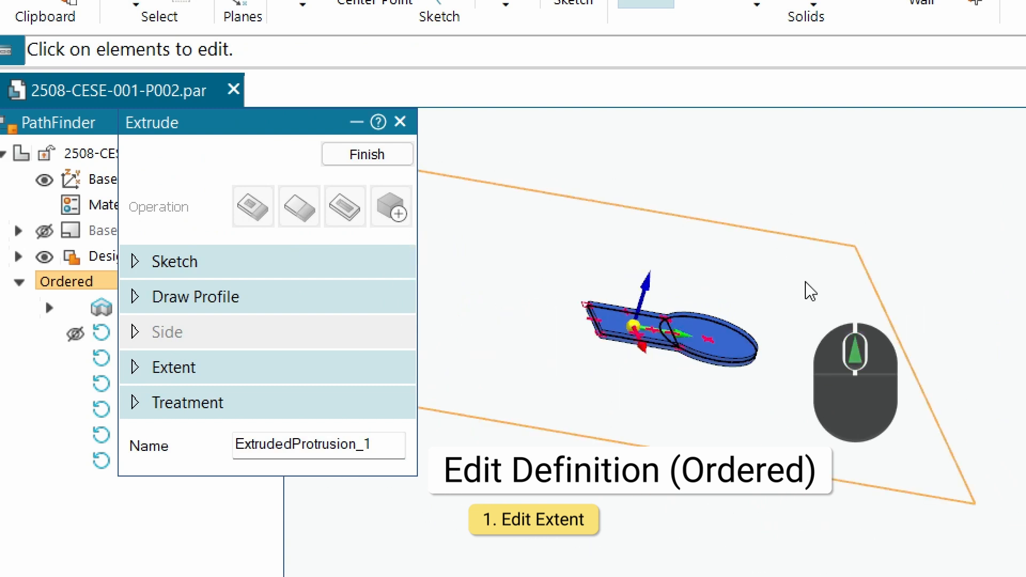
scroll(707, 409, "up", 2)
middle_click_drag(707, 402, 764, 438)
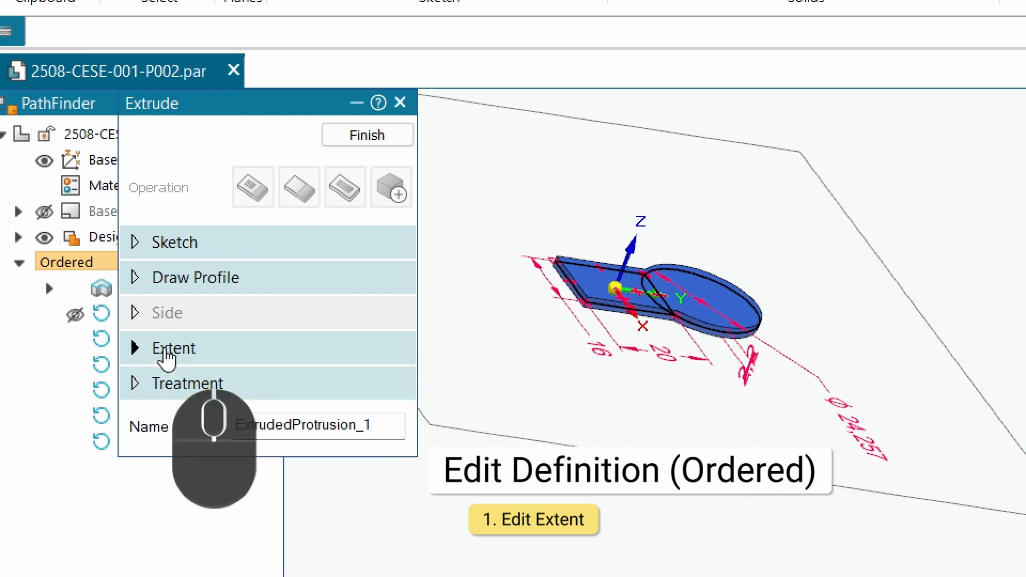
left_click(167, 359)
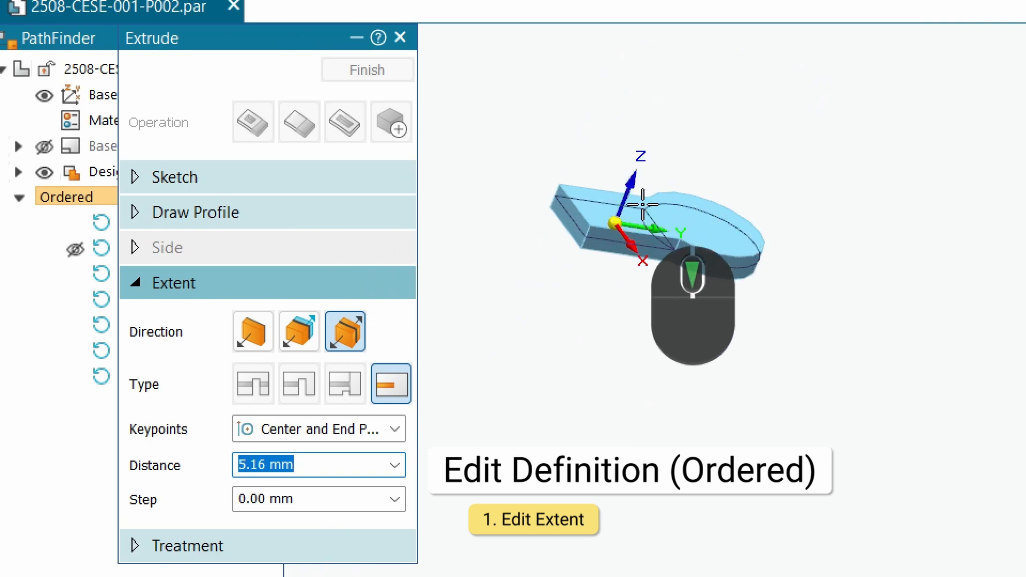
type("0")
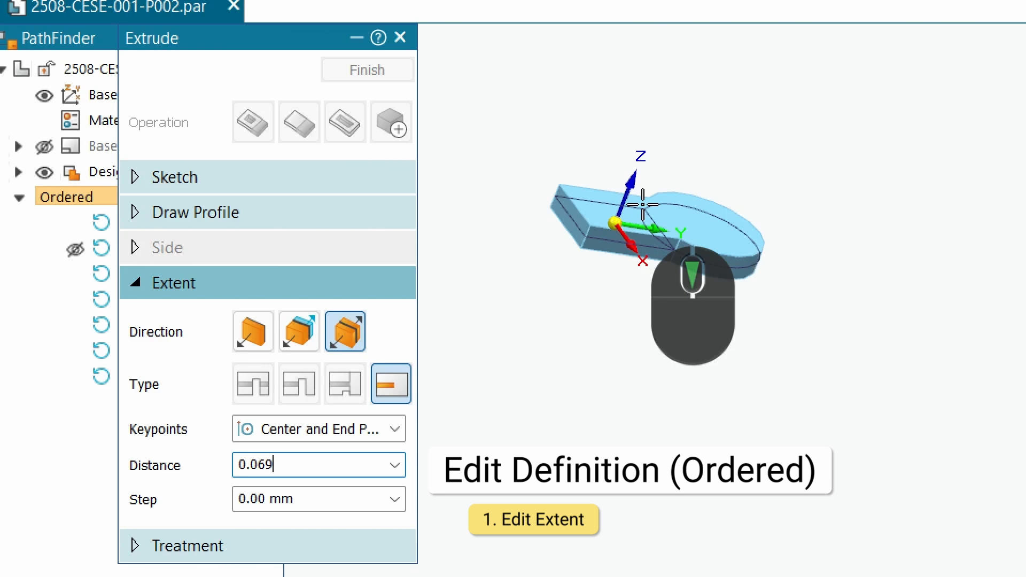
type(".069in")
key("Return")
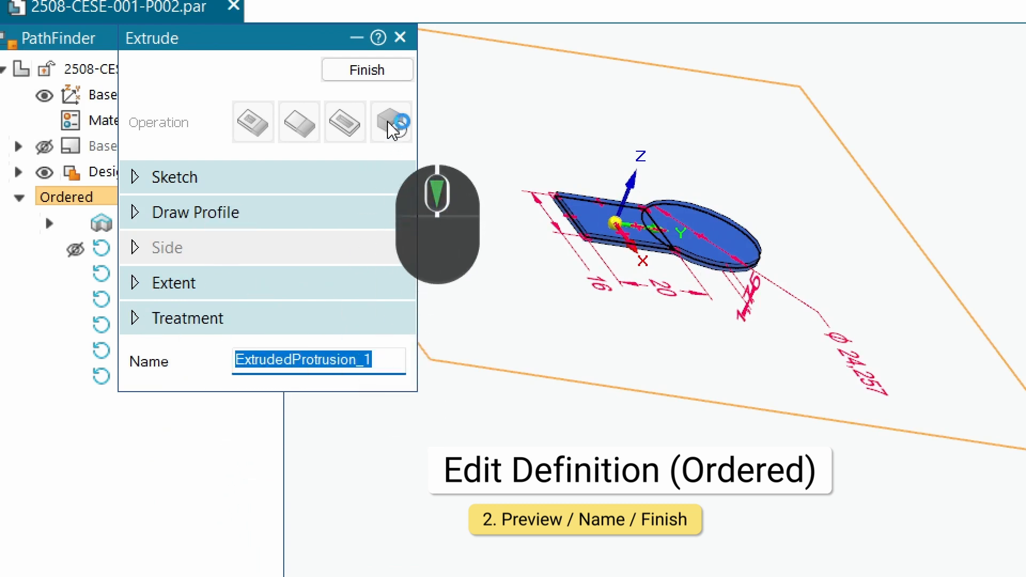
left_click(379, 71)
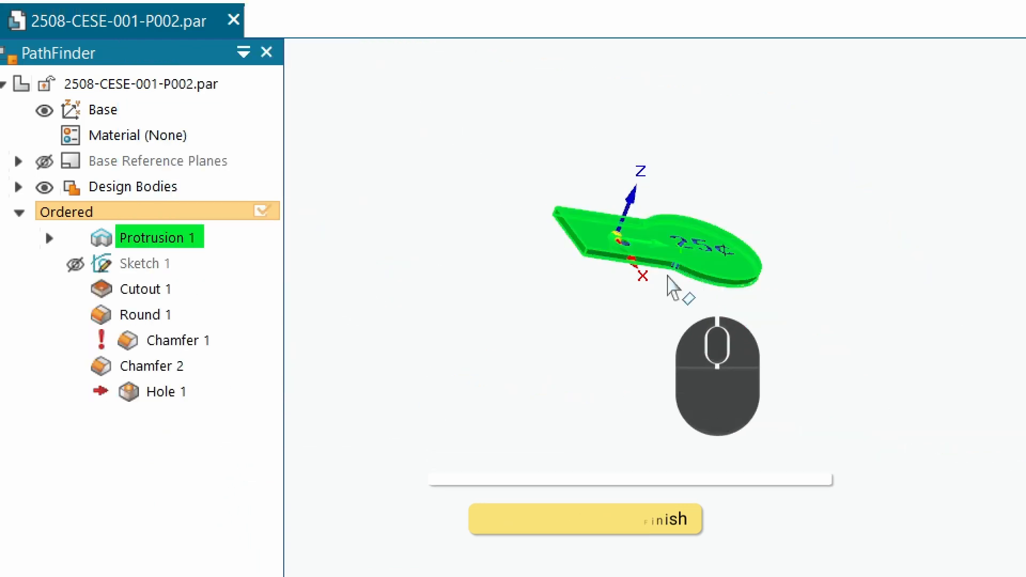
left_click(611, 378)
Review the edge selection in the definition of Round 1, accept it and finish the feature.
middle_click_drag(716, 267, 694, 405)
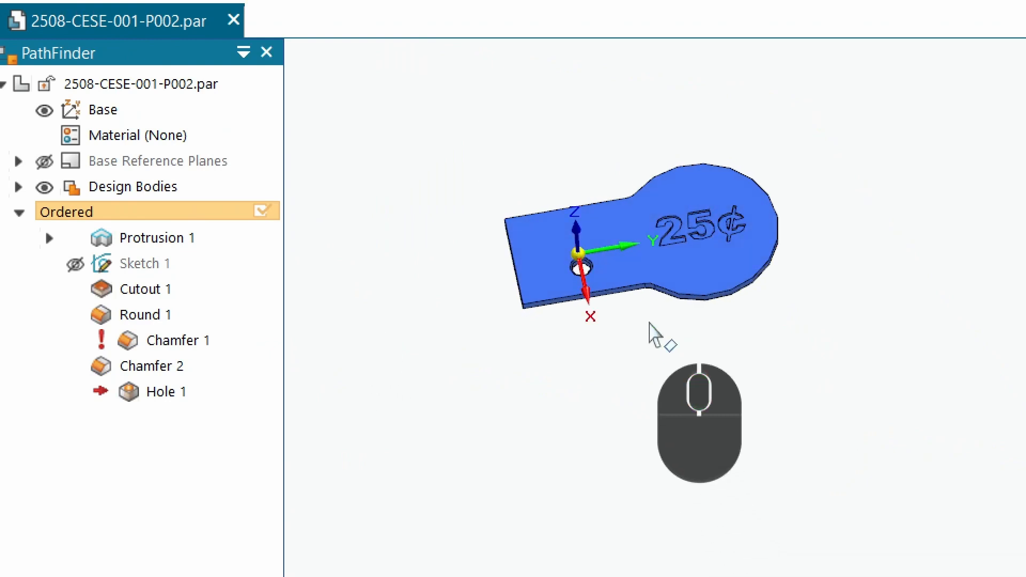
left_click(143, 290)
left_click(140, 309)
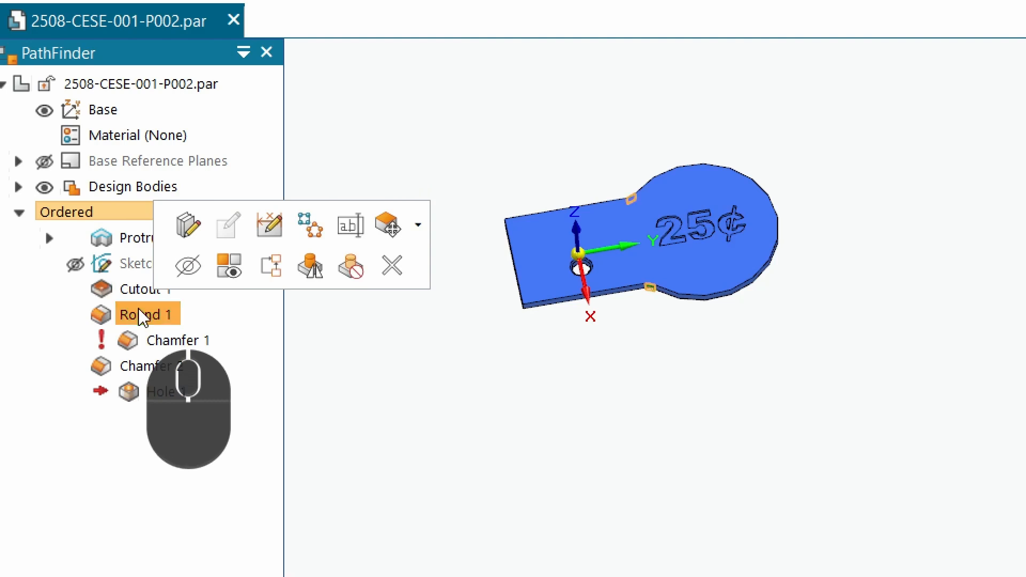
middle_click_drag(607, 417, 648, 327)
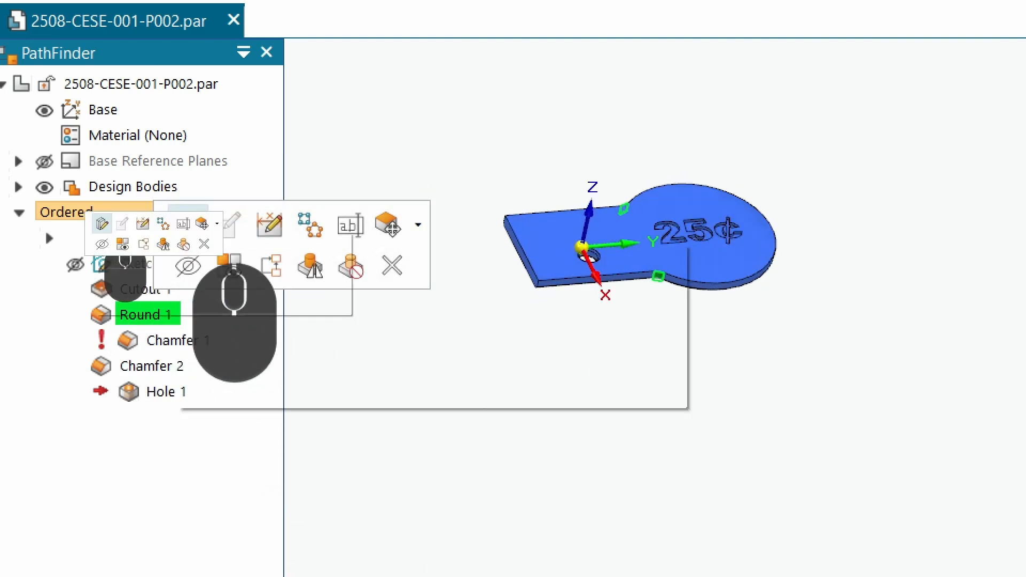
left_click(188, 223)
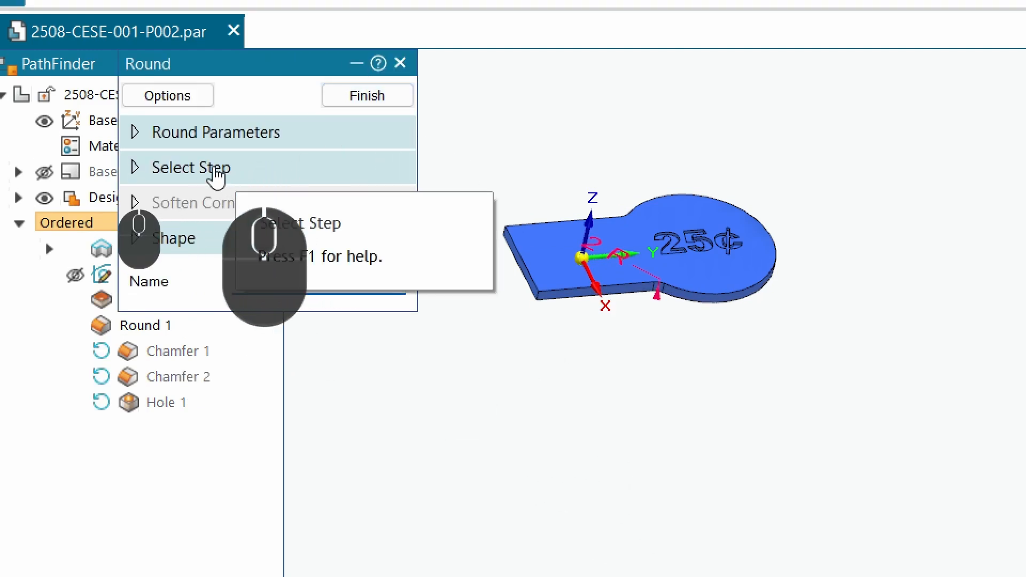
left_click(248, 169)
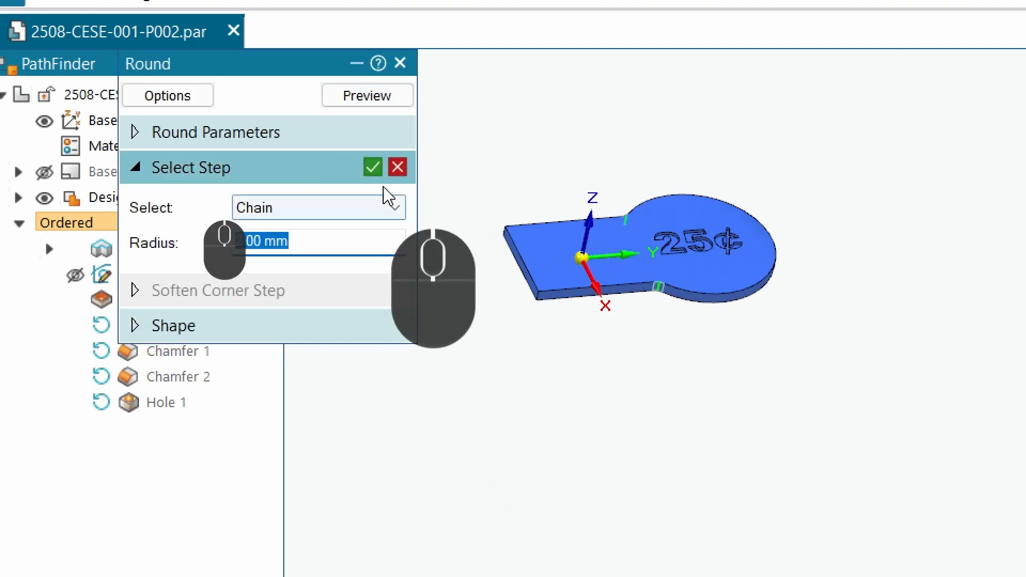
left_click(374, 168)
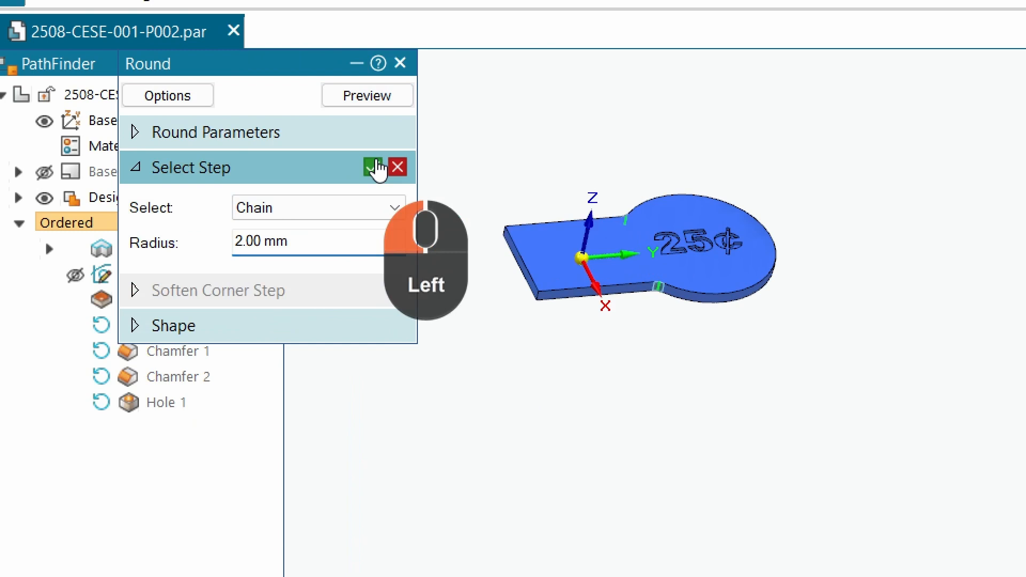
left_click(368, 96)
left_click(368, 96)
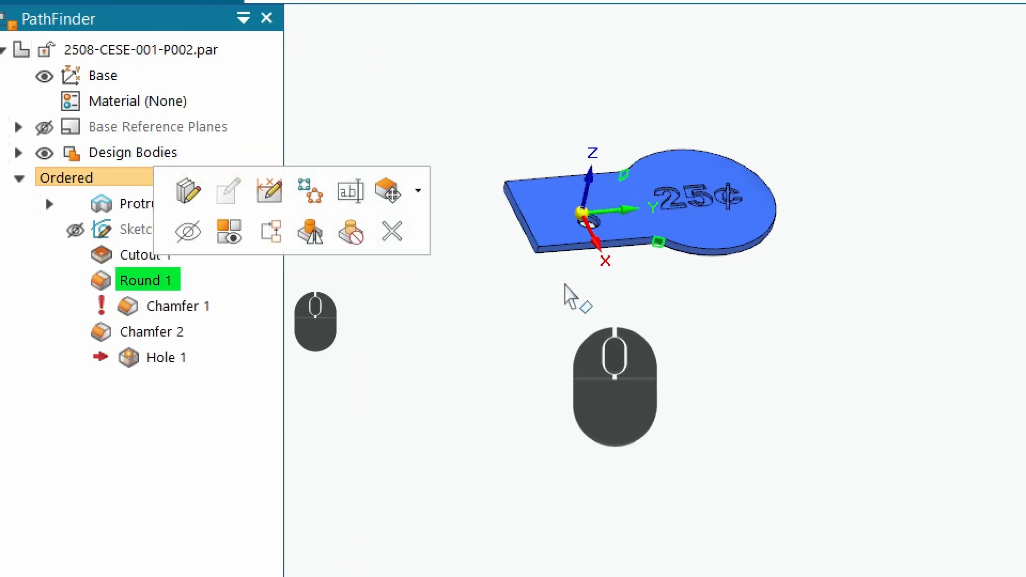
Select Chamfer 1 and examine the part's edges from below and above to check where the chamfers belong.
left_click(160, 310)
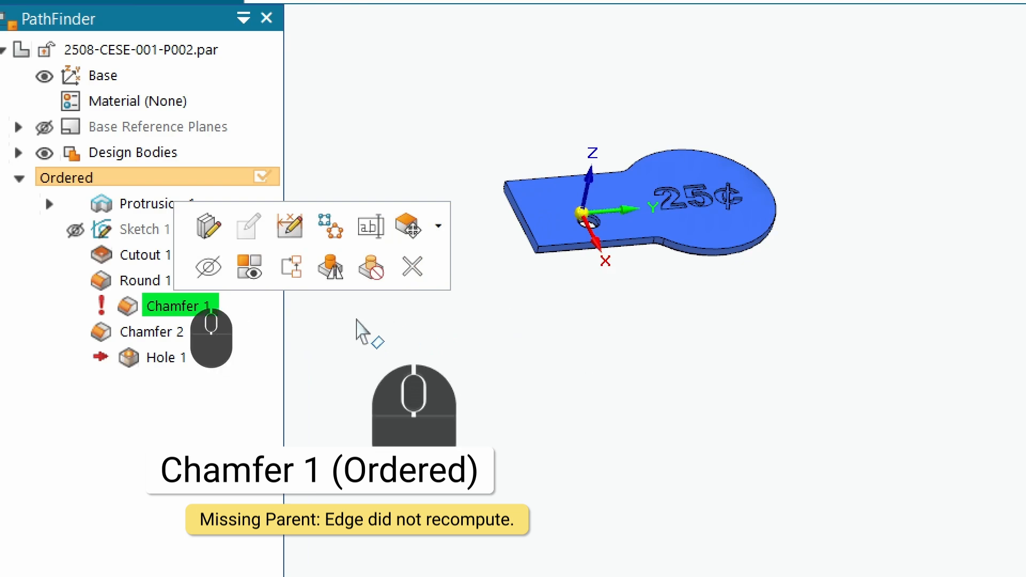
middle_click_drag(674, 256, 685, 73)
scroll(547, 128, "down", 7)
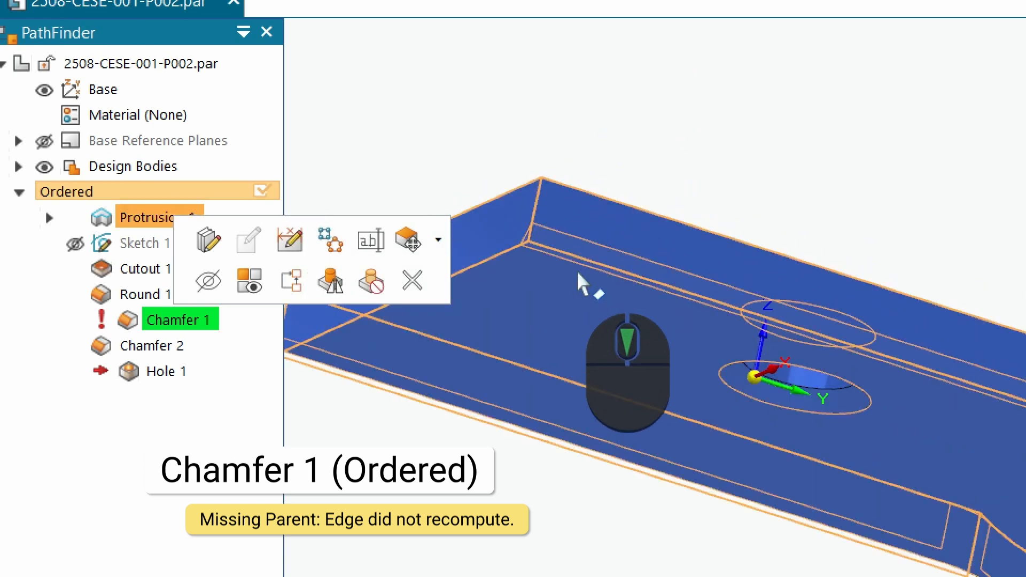
scroll(575, 252, "up", 5)
scroll(576, 254, "down", 4)
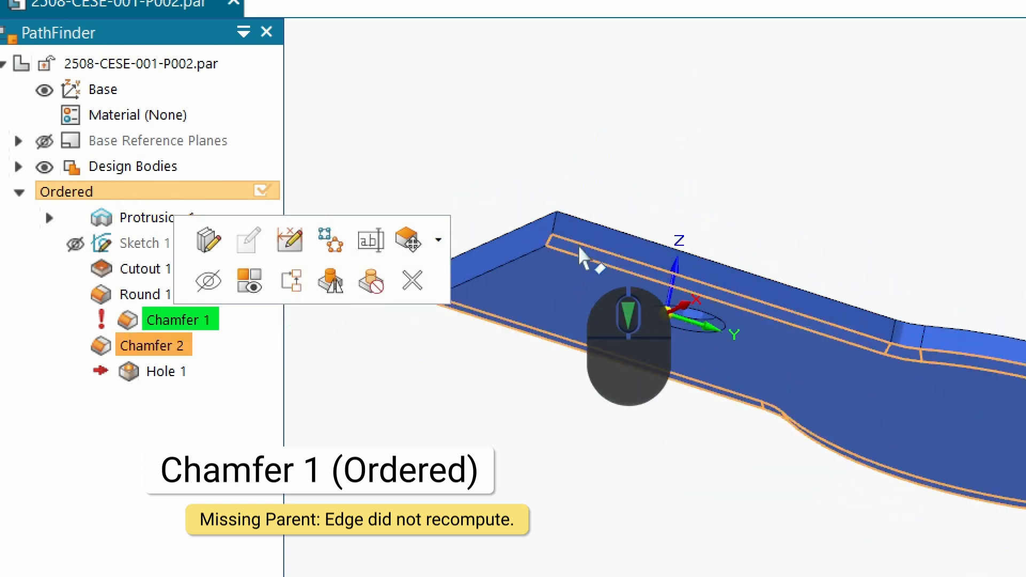
scroll(579, 246, "up", 5)
scroll(576, 251, "down", 4)
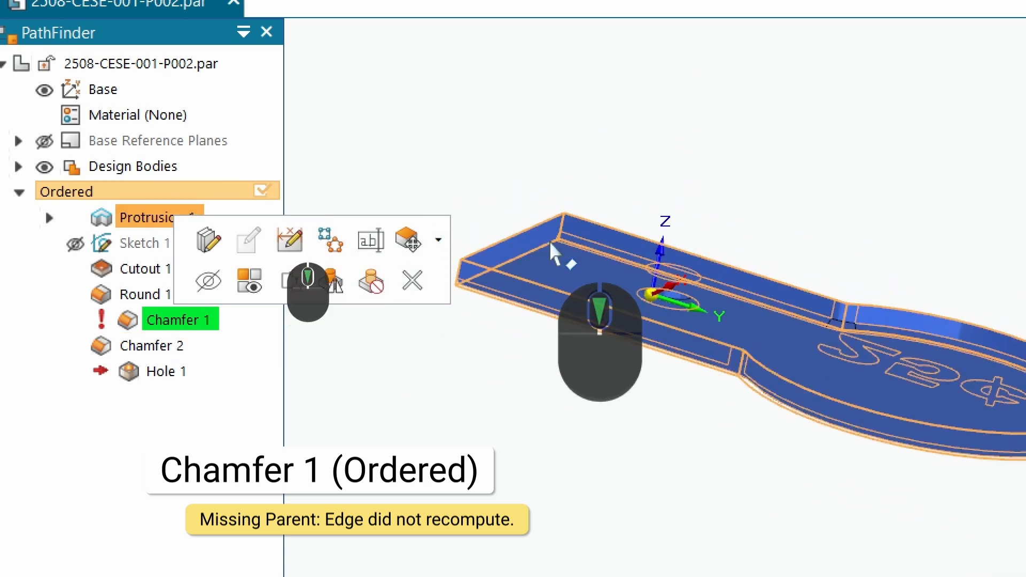
scroll(555, 246, "up", 5)
middle_click_drag(593, 259, 514, 320)
scroll(695, 339, "down", 4)
scroll(687, 328, "up", 5)
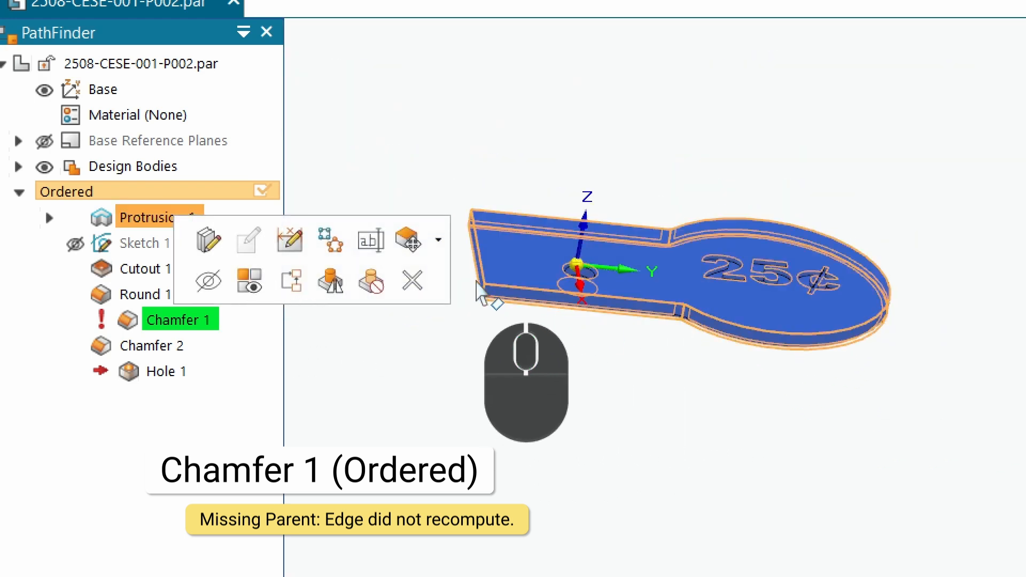
scroll(502, 295, "up", 4)
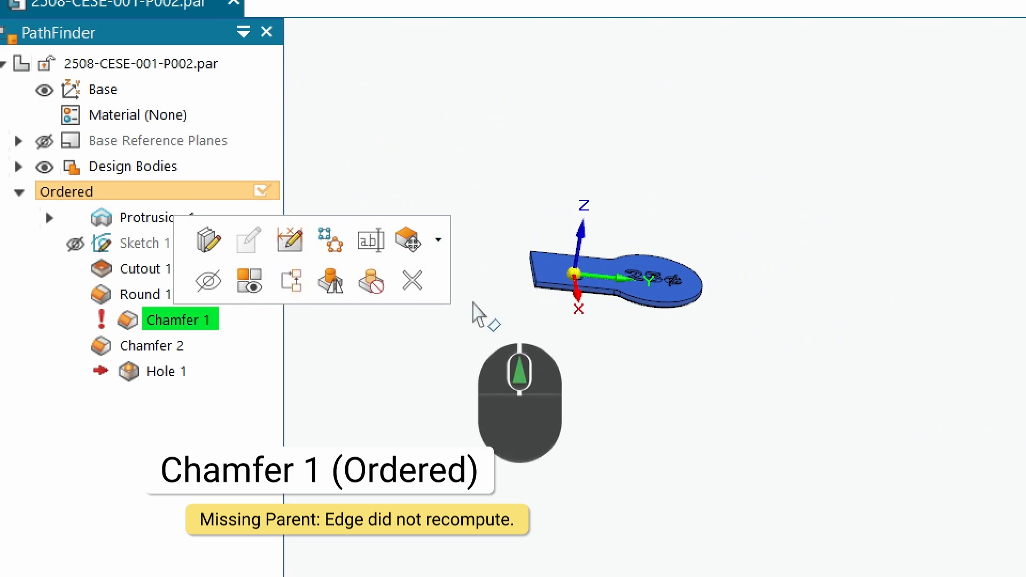
scroll(479, 255, "down", 4)
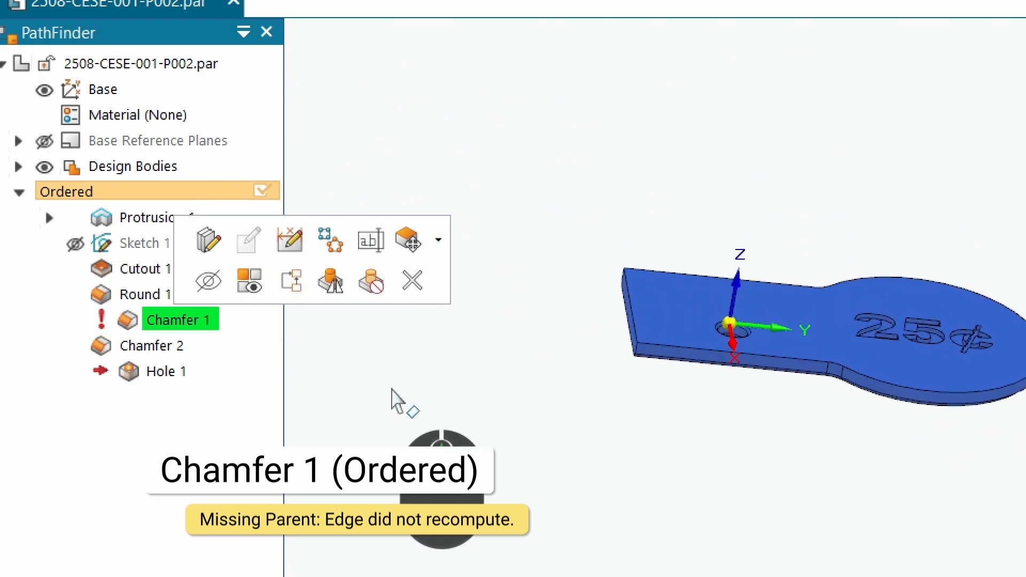
scroll(568, 291, "up", 3)
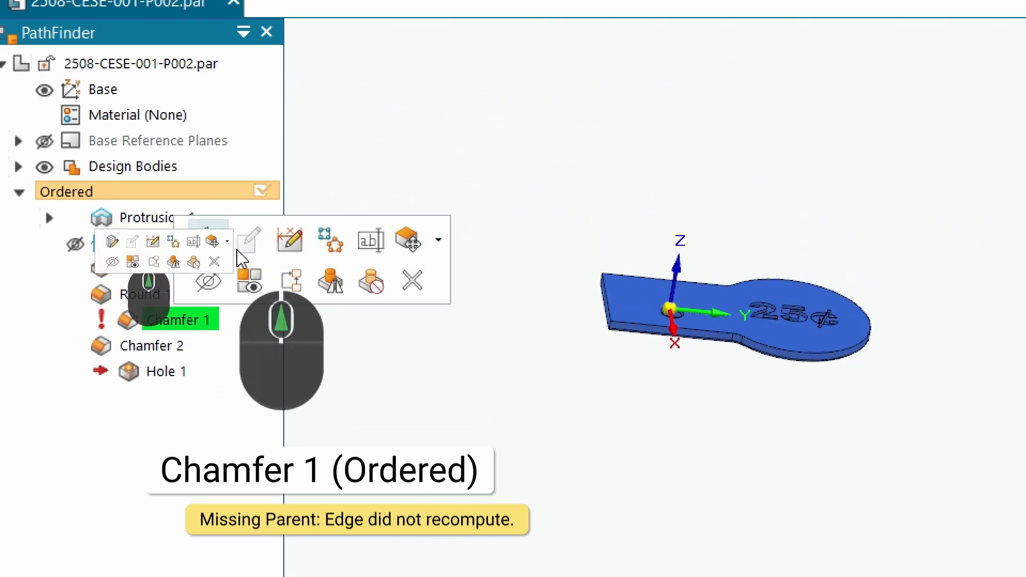
left_click(209, 242)
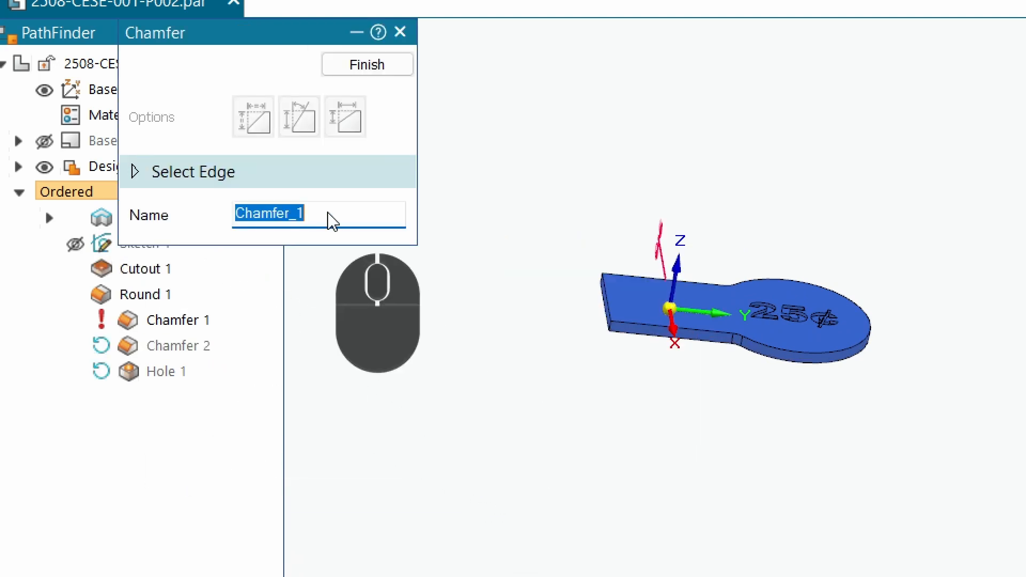
left_click(189, 175)
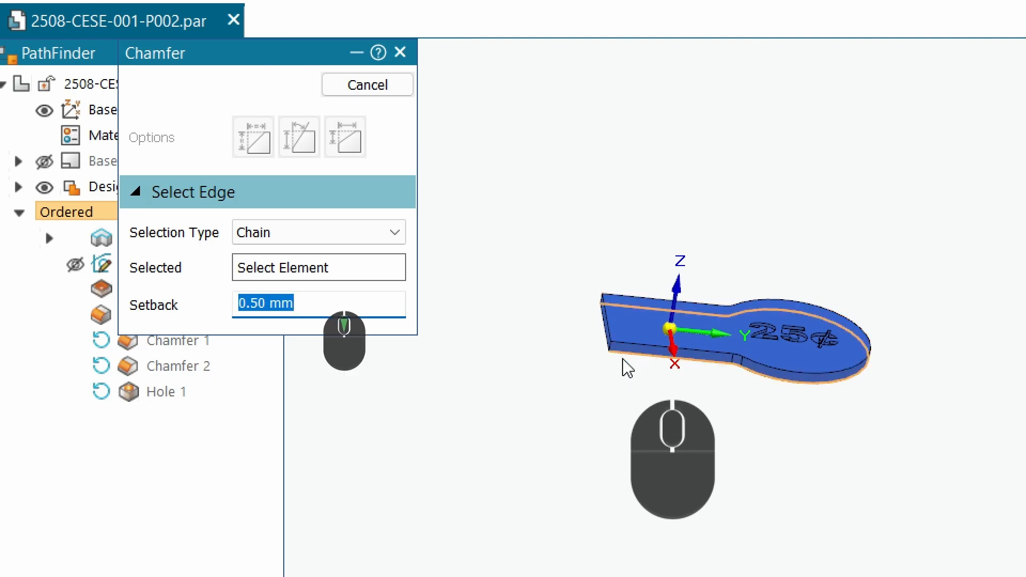
scroll(627, 352, "down", 5)
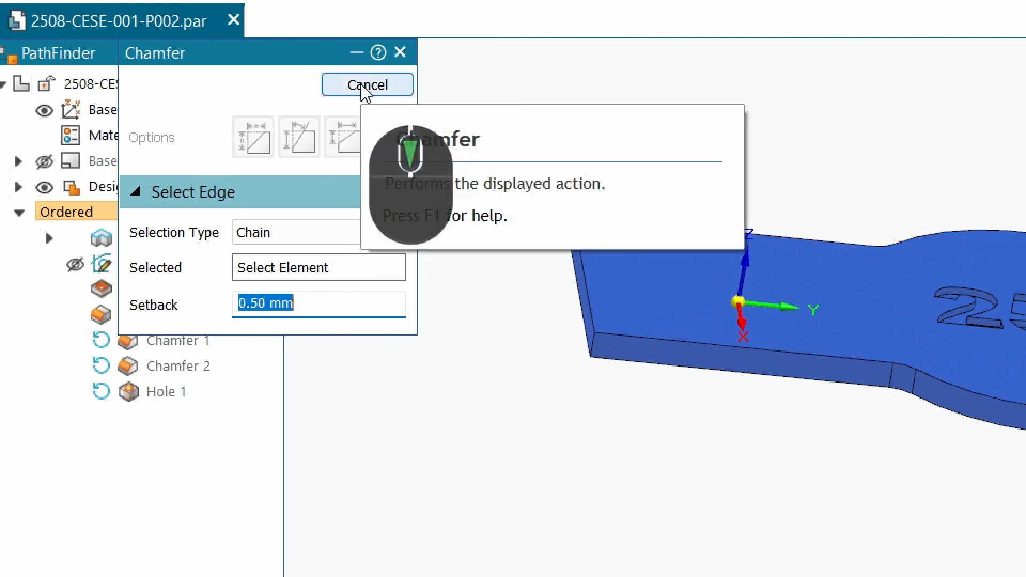
scroll(543, 322, "up", 5)
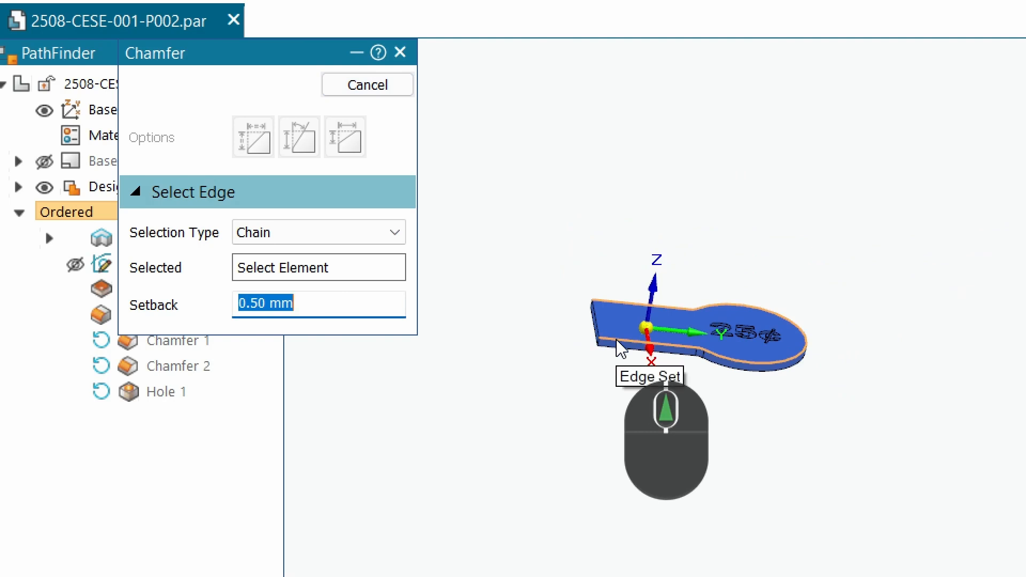
scroll(620, 349, "down", 5)
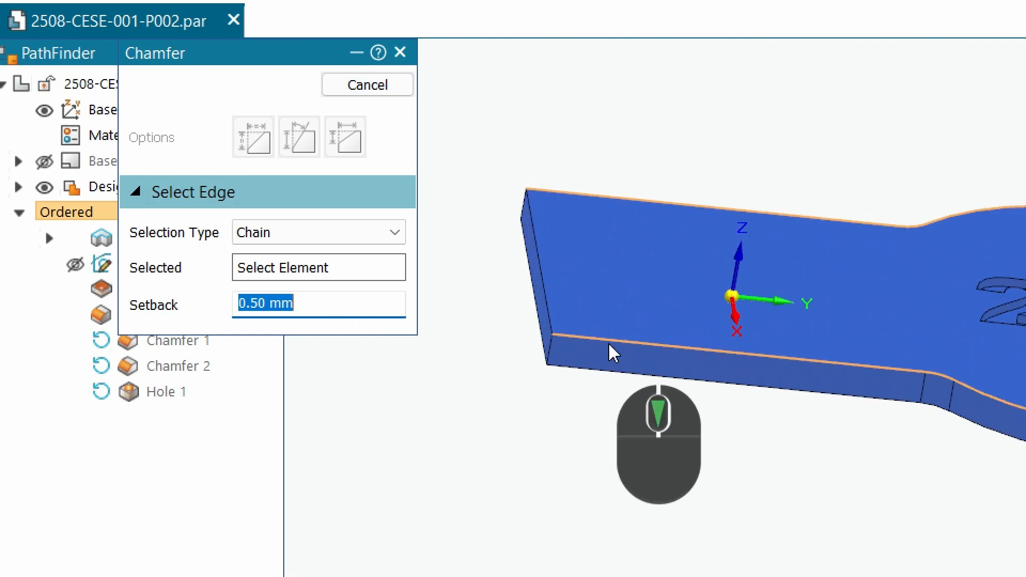
scroll(608, 345, "up", 4)
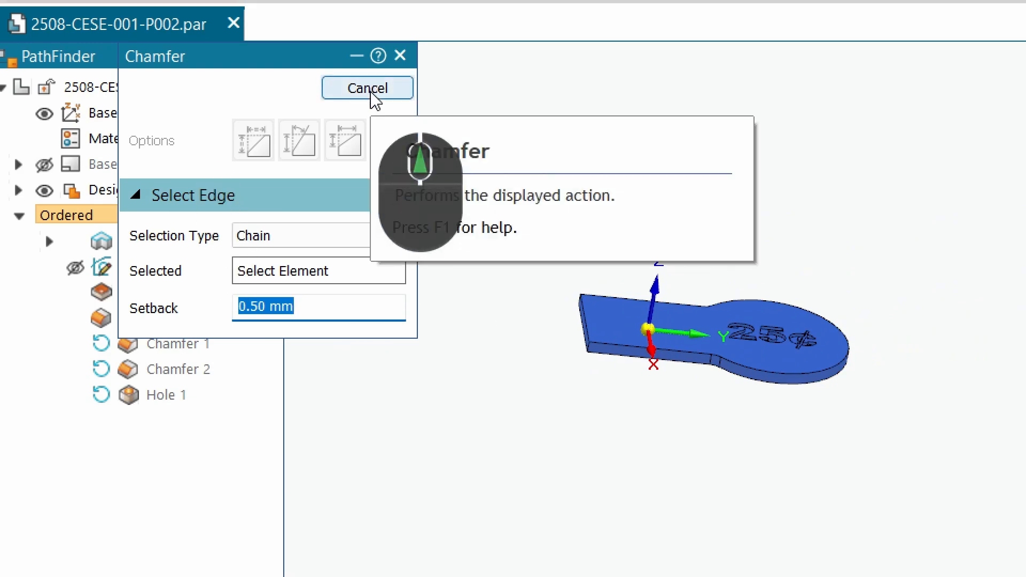
left_click(371, 95)
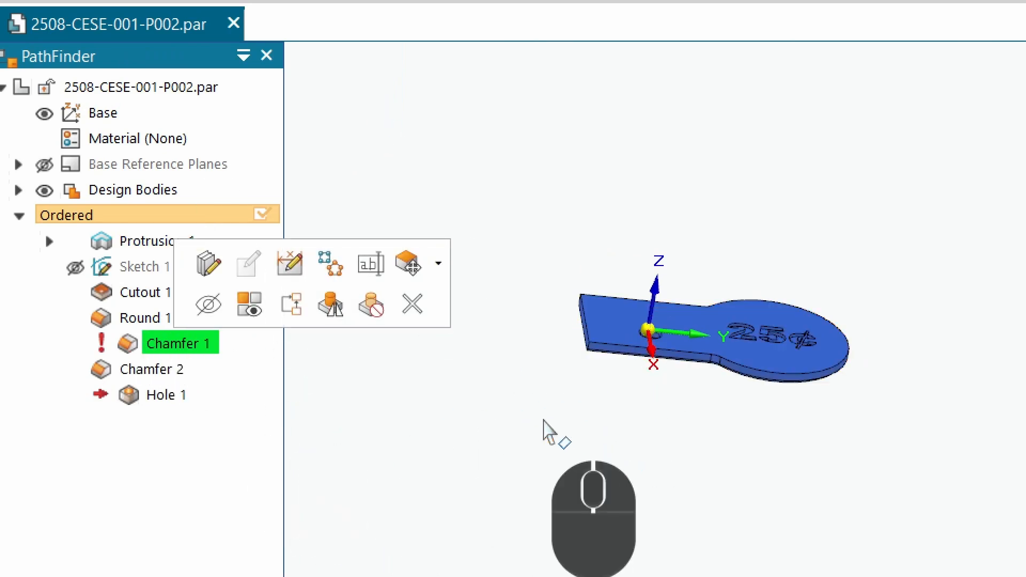
Examine the square end of the handle from above and below to check its corner edges and chamfered edges.
scroll(606, 338, "down", 6)
middle_click_drag(606, 339, 616, 296)
scroll(617, 297, "up", 2)
scroll(615, 315, "down", 3)
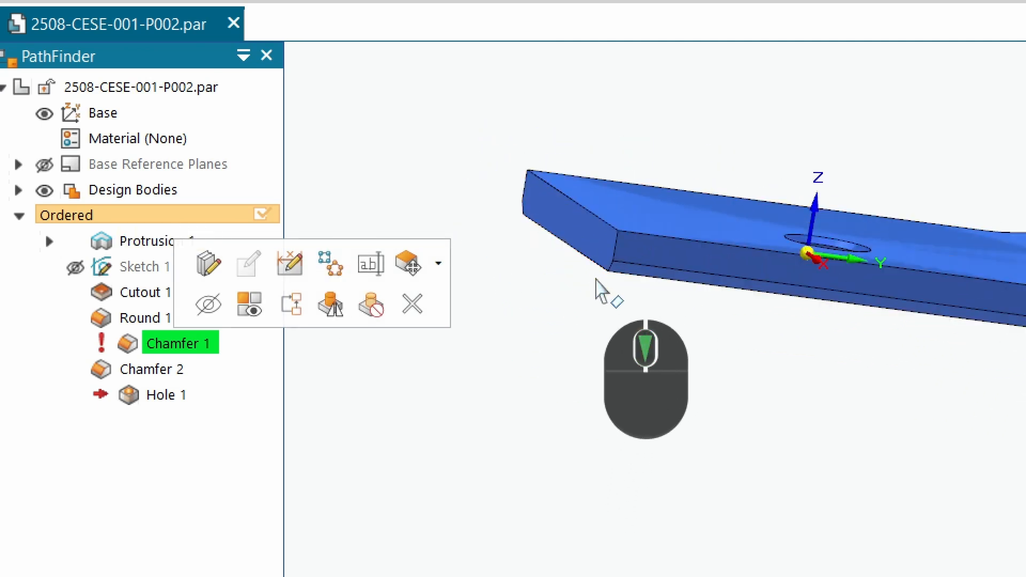
middle_click_drag(632, 232, 617, 275)
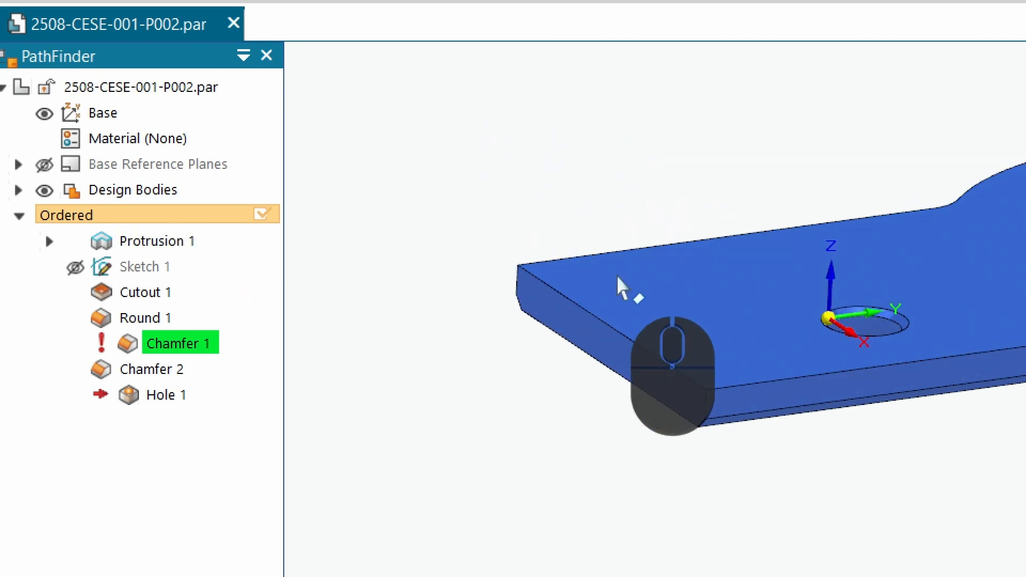
scroll(586, 355, "up", 5)
scroll(658, 355, "down", 1)
scroll(641, 353, "down", 2)
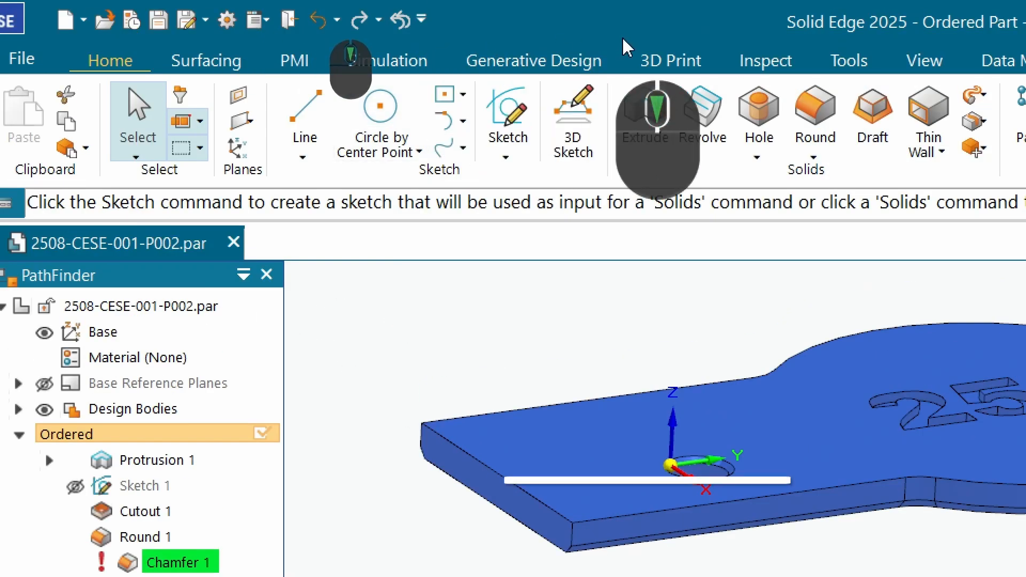
Round the two vertical corner edges at the square end of the handle with an 8 mm radius, and finish the feature.
left_click(813, 115)
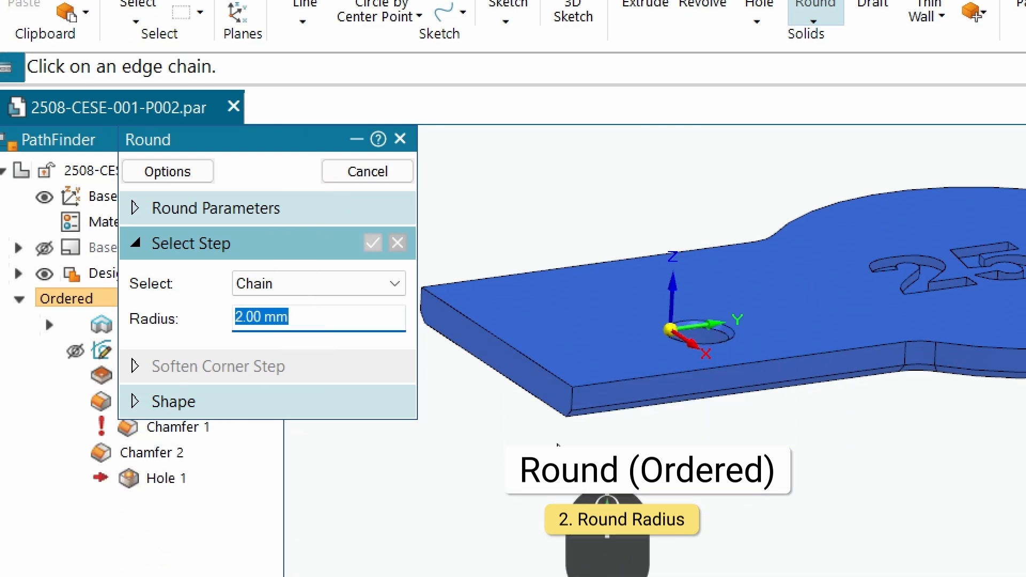
type("8")
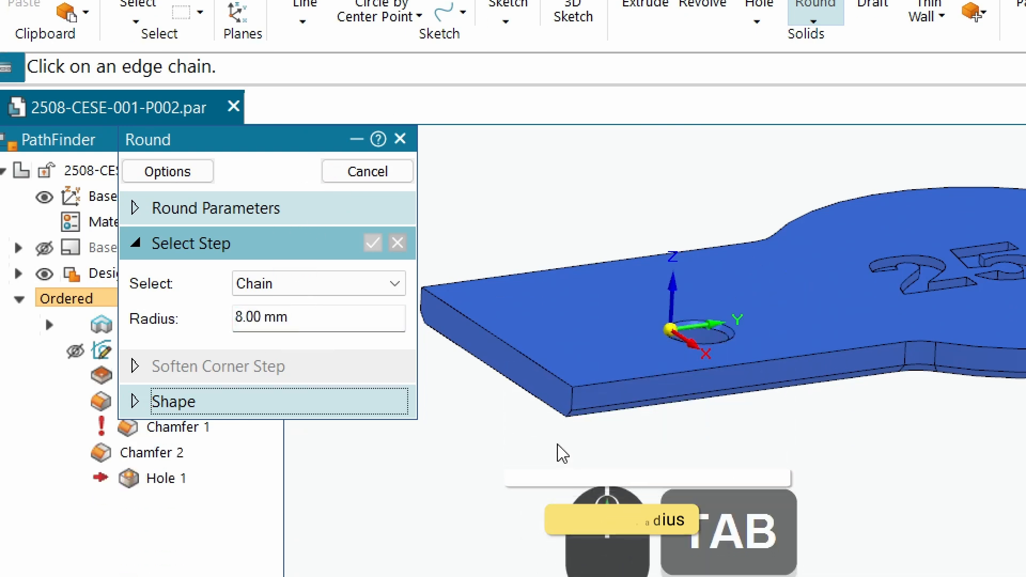
left_click(573, 406)
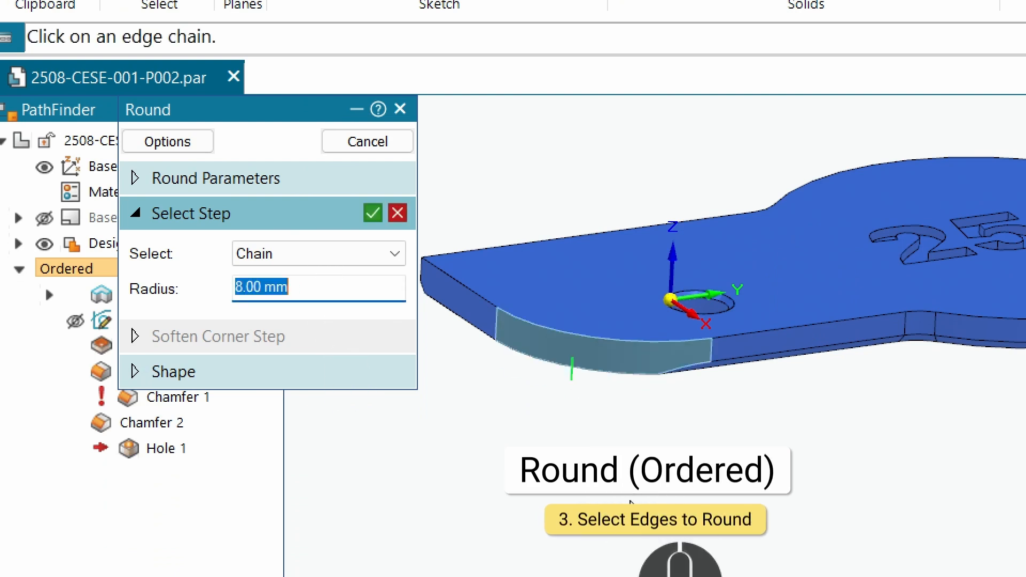
middle_click_drag(591, 396, 574, 362)
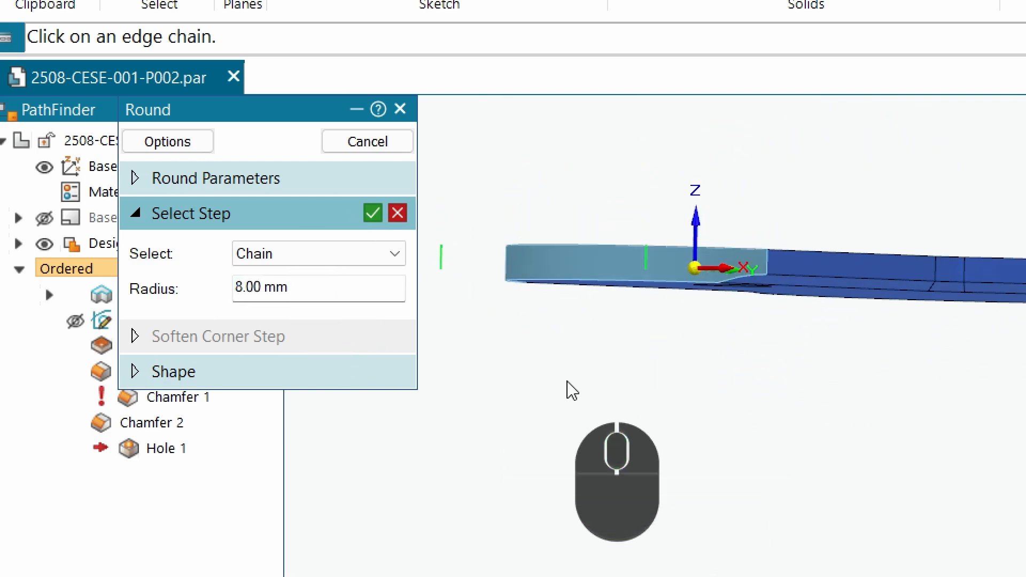
left_click(372, 212)
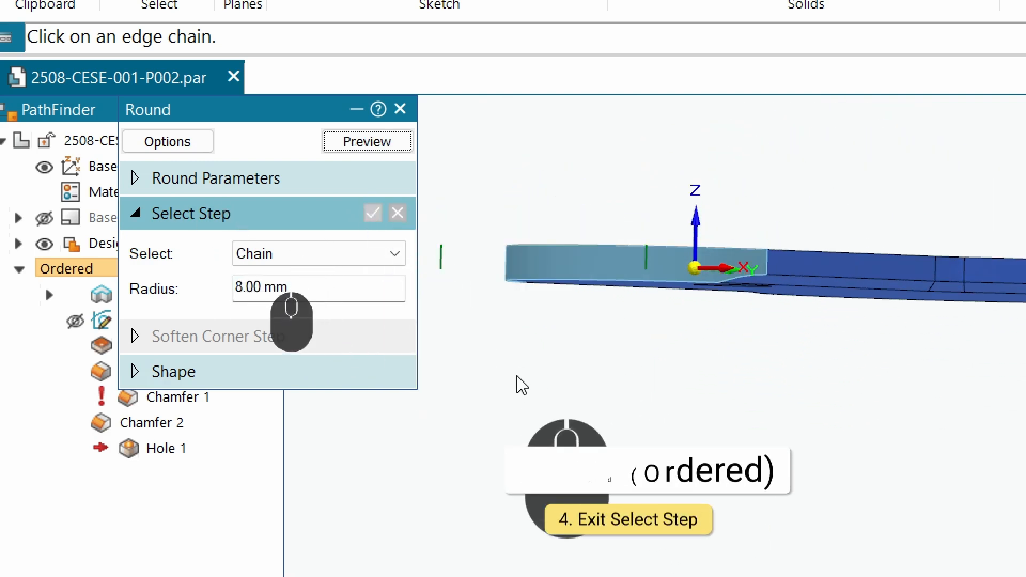
left_click(367, 141)
left_click(367, 142)
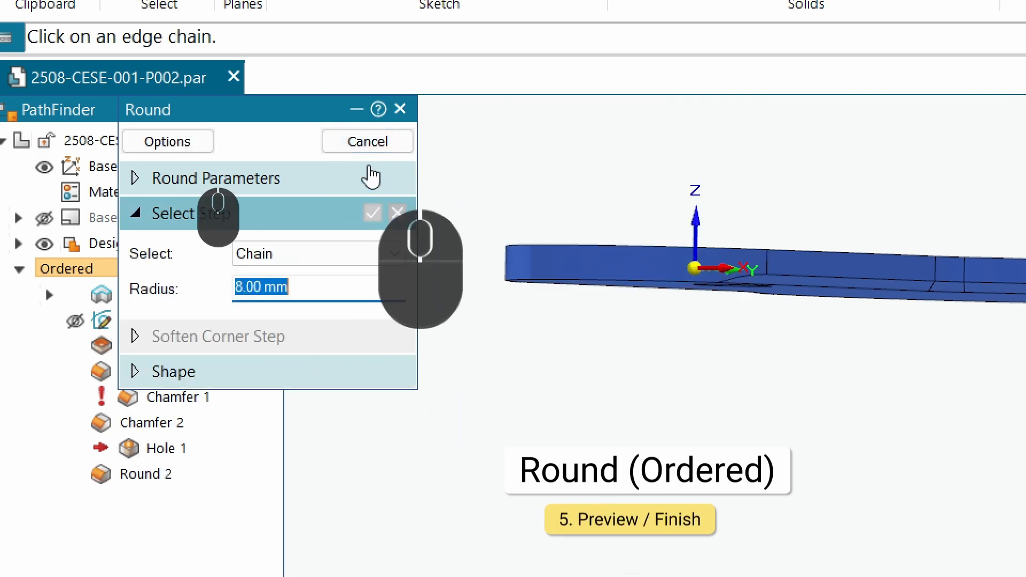
left_click(367, 142)
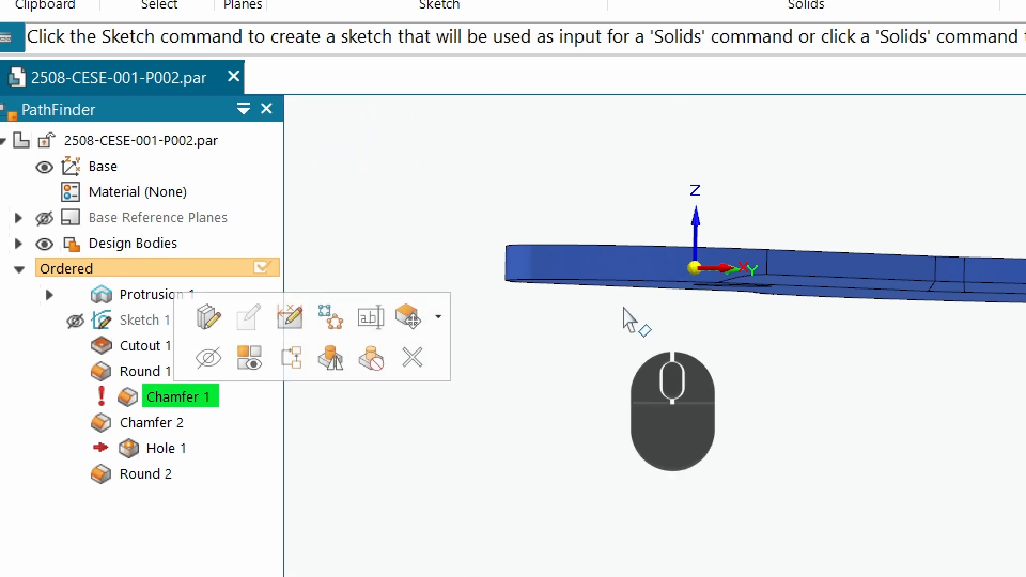
Examine the rounded handle end from above and below to check how it meets the chamfer along the underside edge.
middle_click_drag(630, 320, 711, 291)
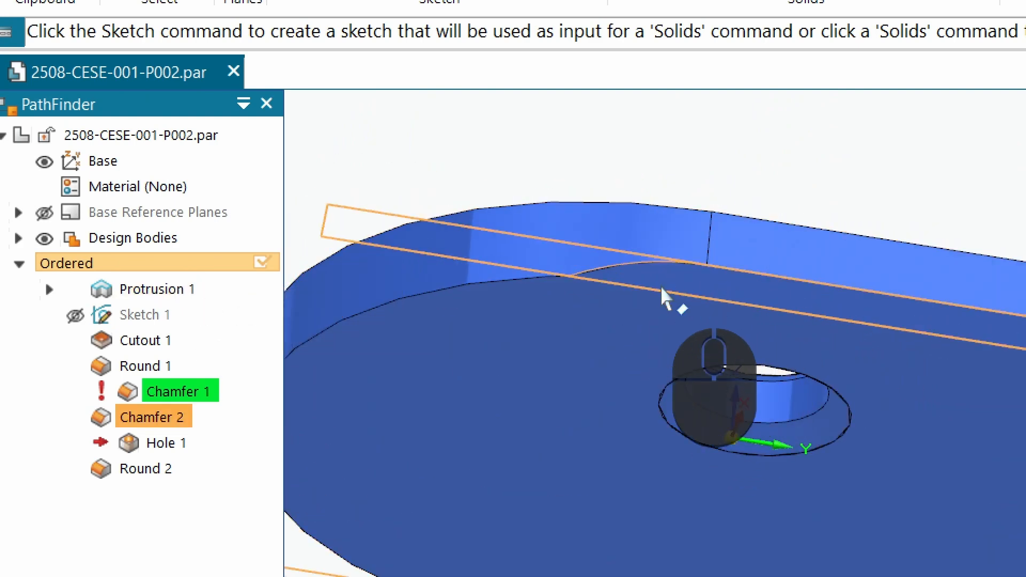
scroll(573, 227, "up", 5)
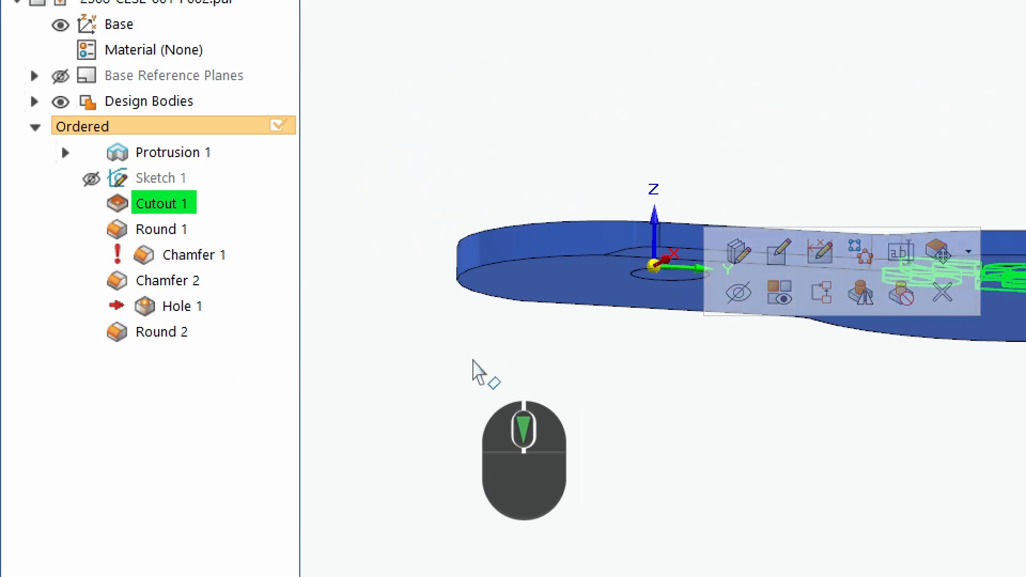
scroll(526, 549, "down", 3)
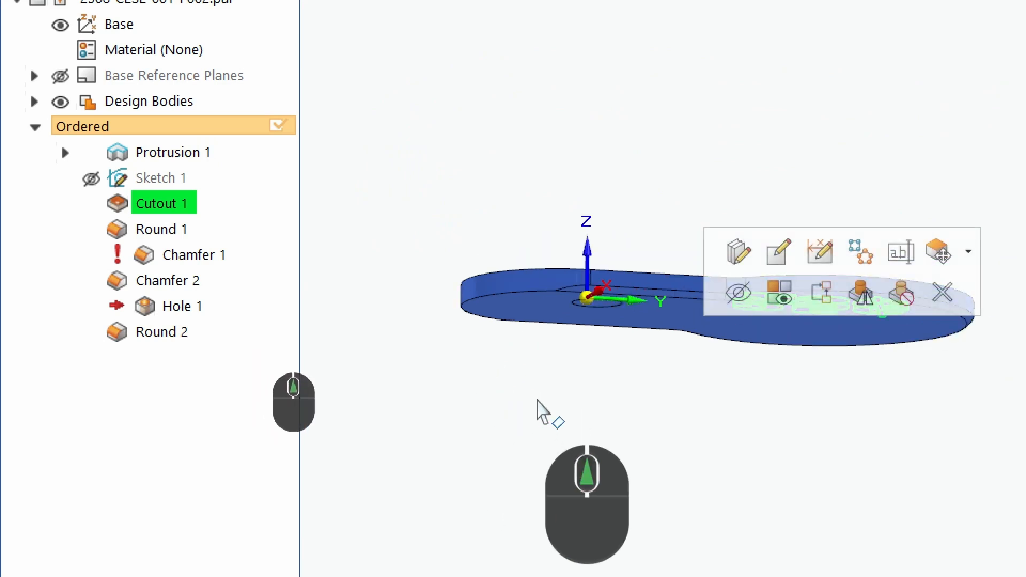
scroll(609, 371, "down", 5)
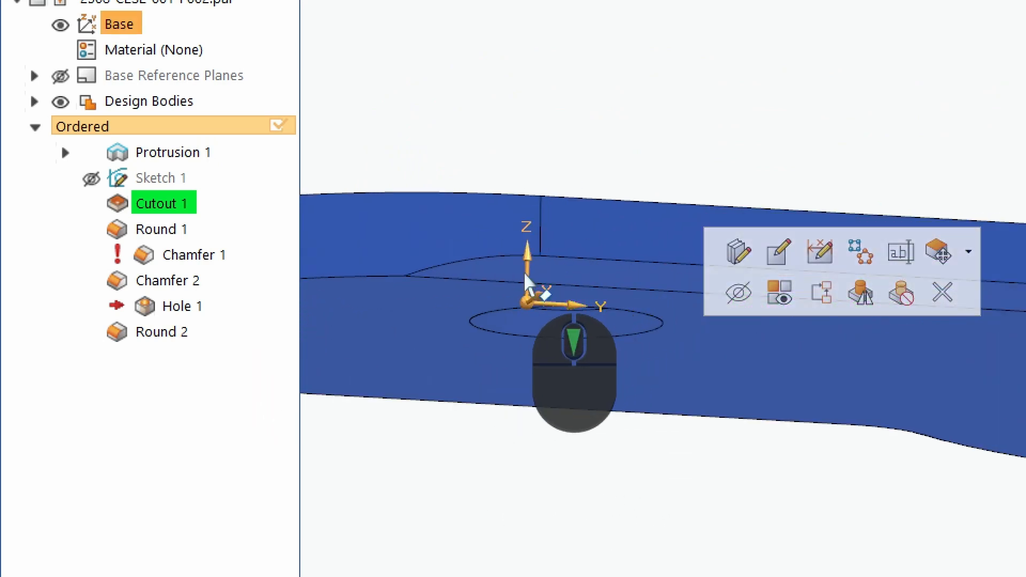
scroll(605, 273, "up", 4)
scroll(524, 283, "down", 5)
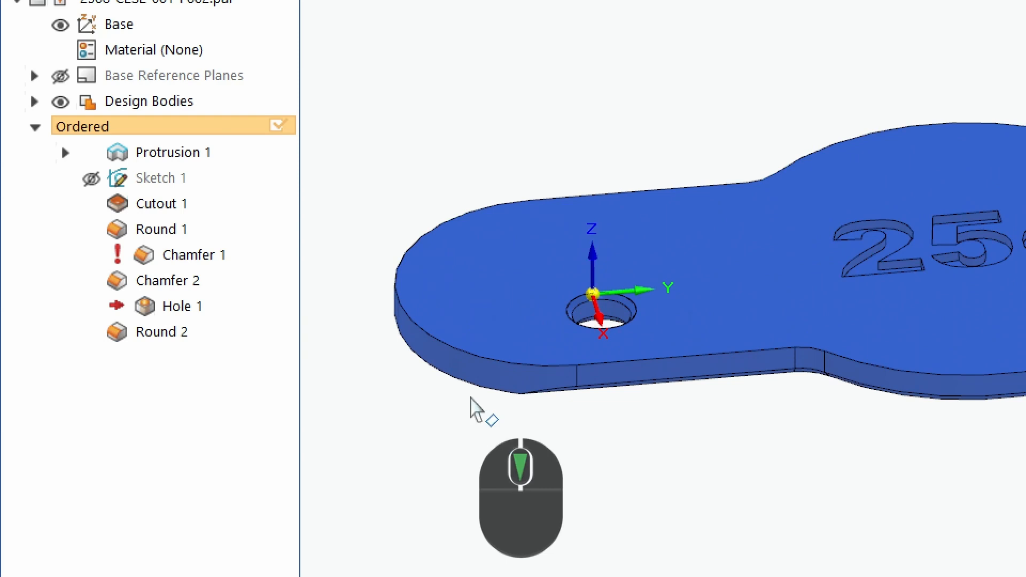
middle_click_drag(470, 398, 373, 350)
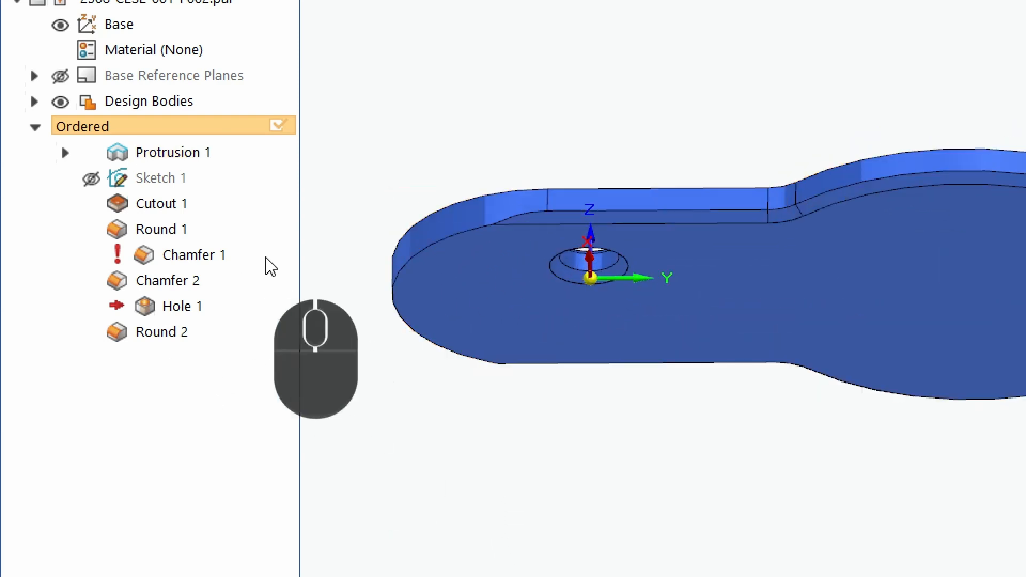
Roll the feature history back to Round 1 with GoTo.
left_click(155, 229)
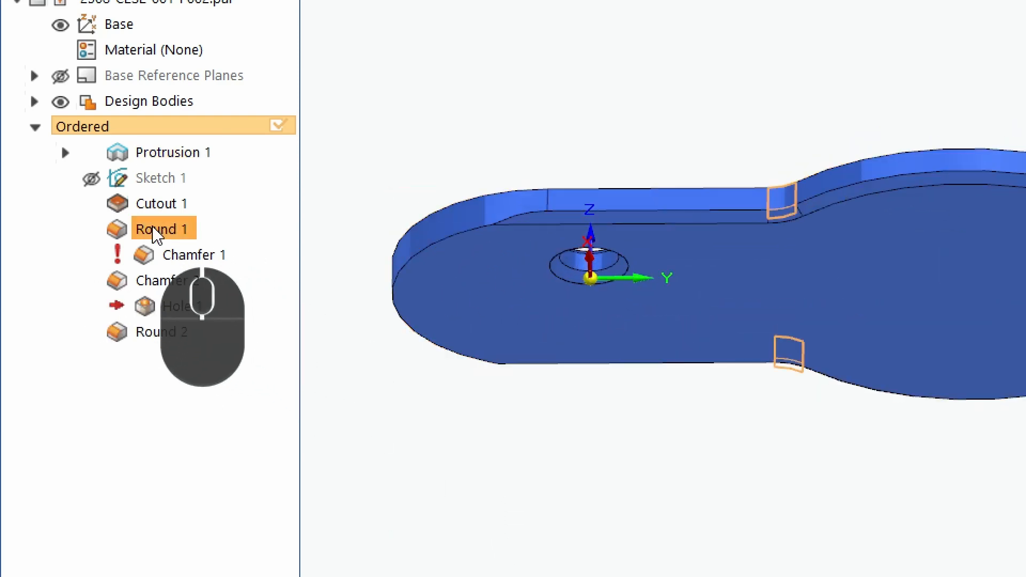
left_click(166, 255)
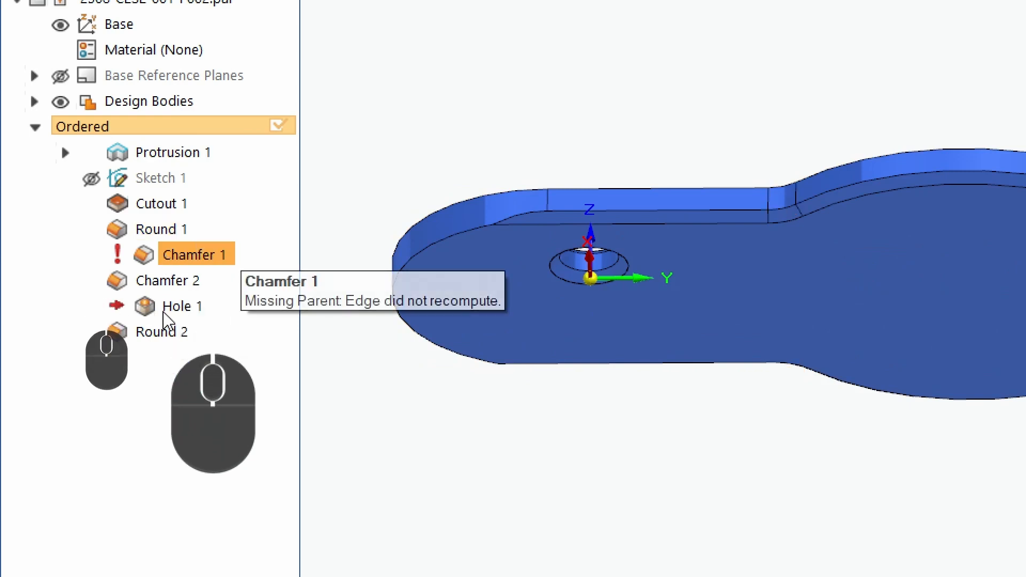
left_click(153, 230)
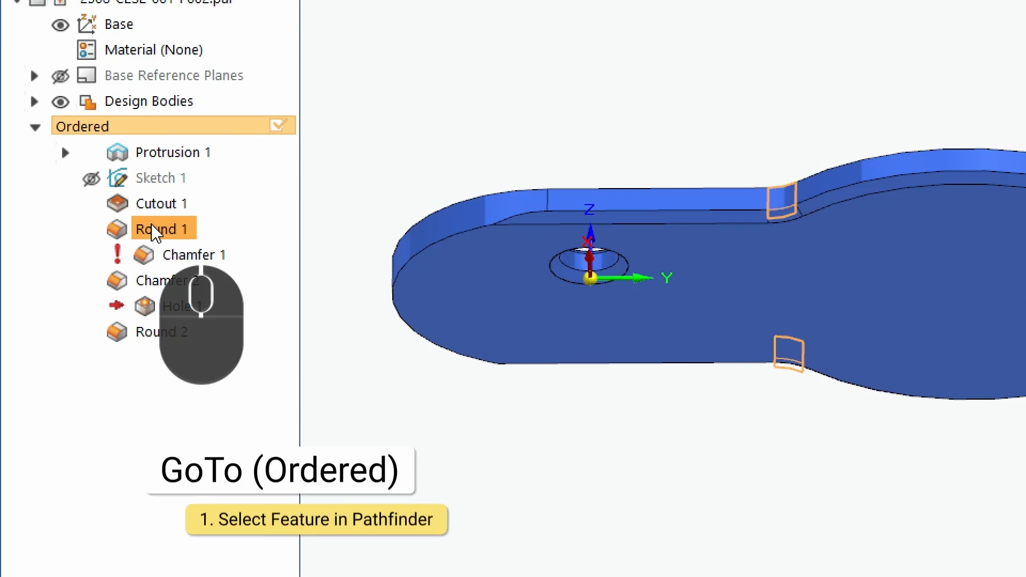
left_click(153, 232)
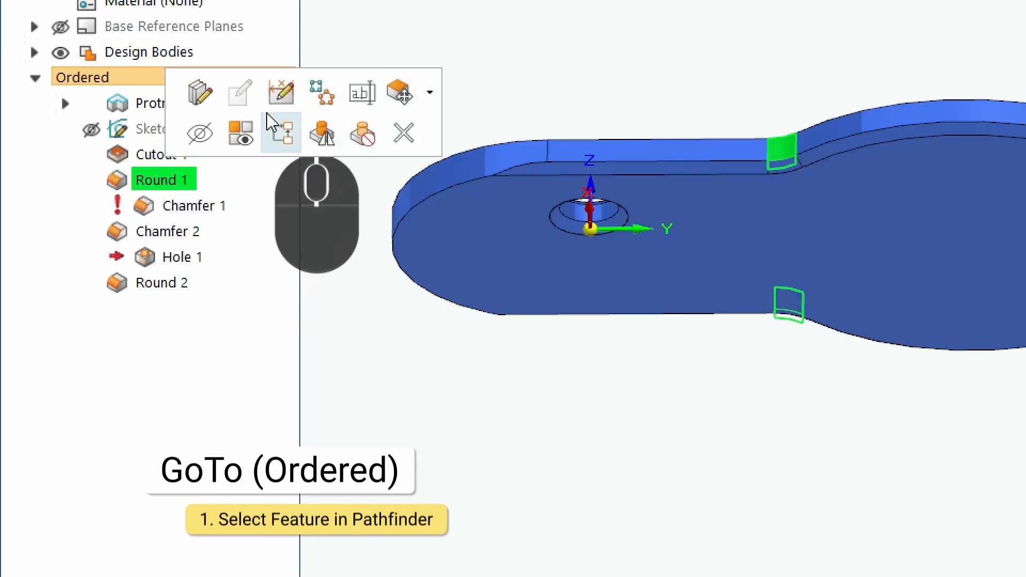
left_click(289, 140)
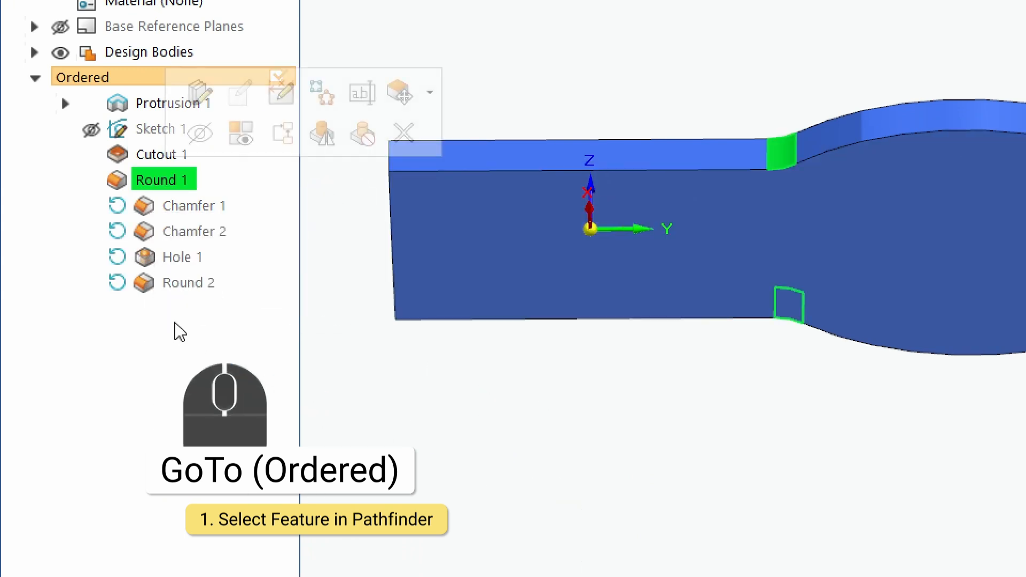
left_click(118, 257)
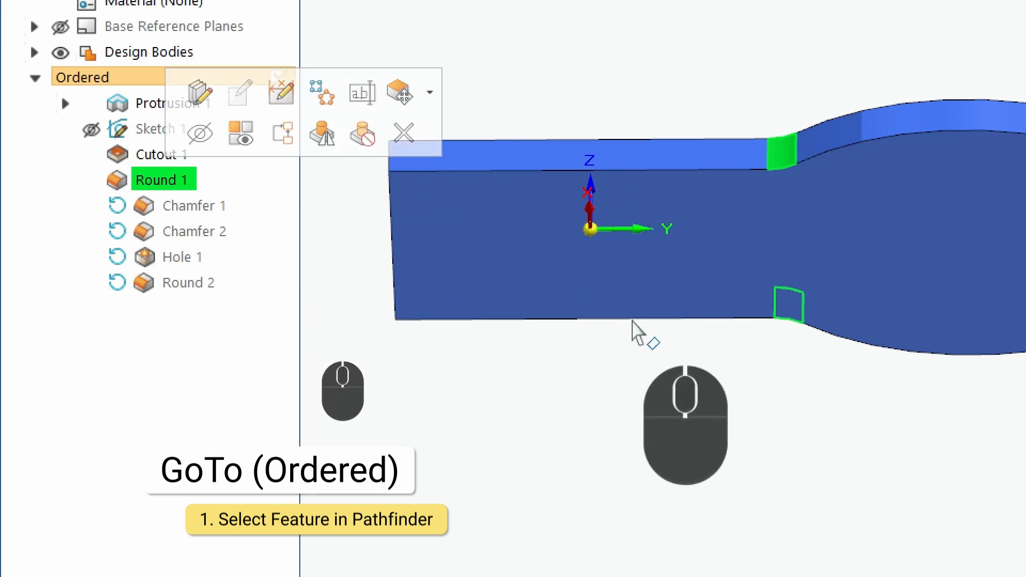
Examine the square handle end from above and below with the chamfers and hole rolled back, and check which edges Round 2 affects.
scroll(582, 243, "up", 3)
middle_click_drag(581, 238, 601, 393)
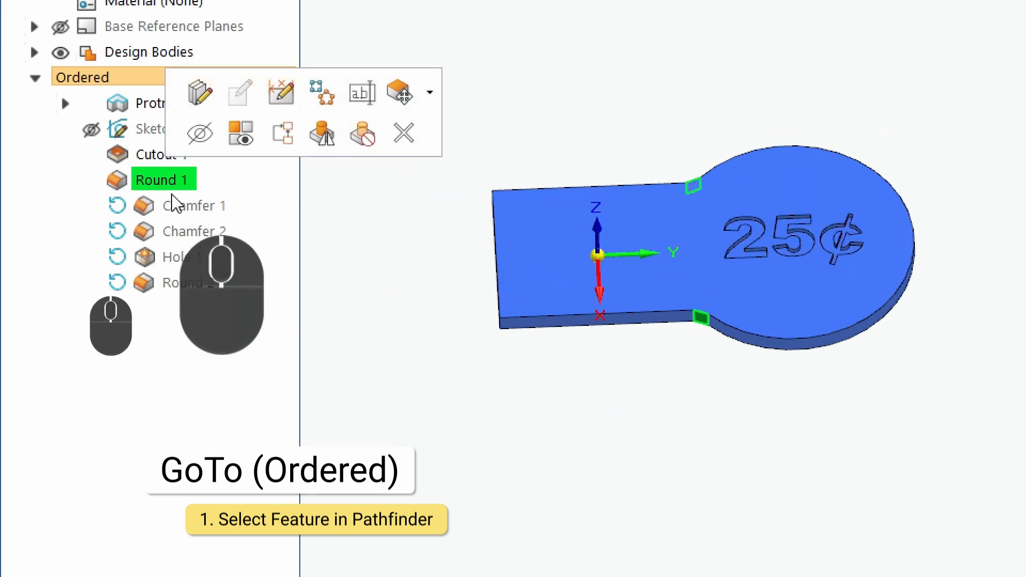
middle_click_drag(502, 406, 586, 72)
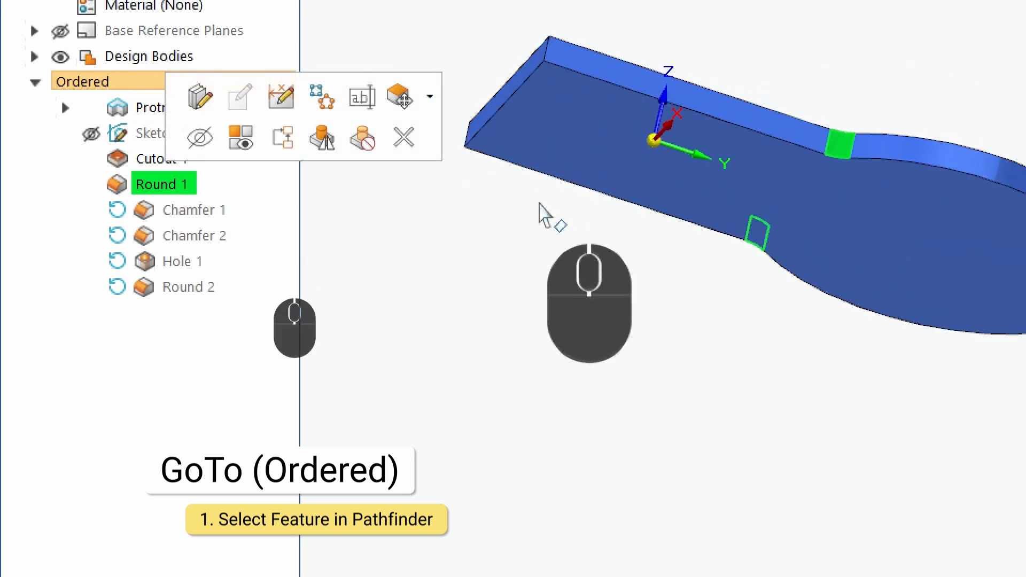
middle_click_drag(499, 183, 485, 296)
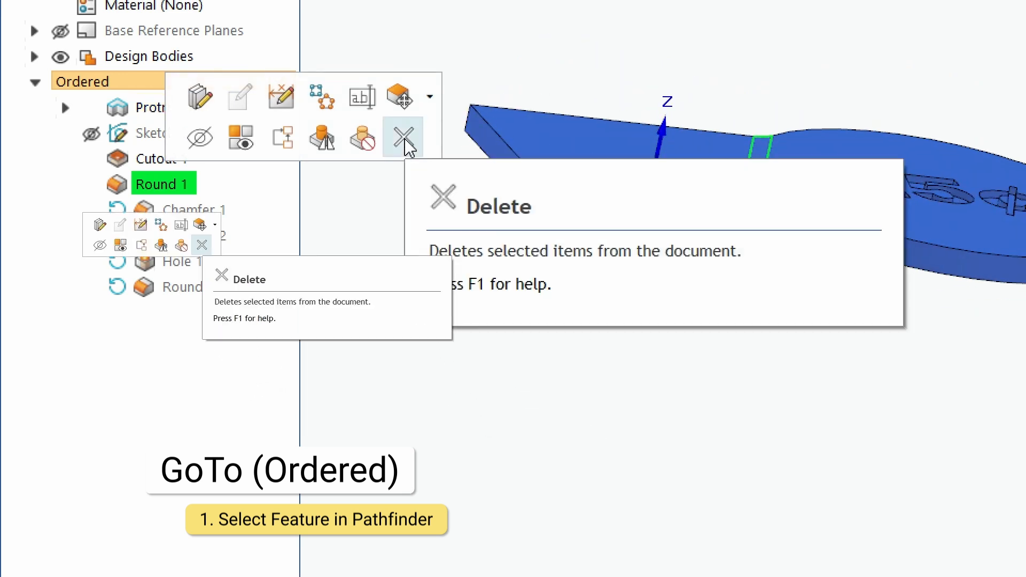
left_click(171, 292)
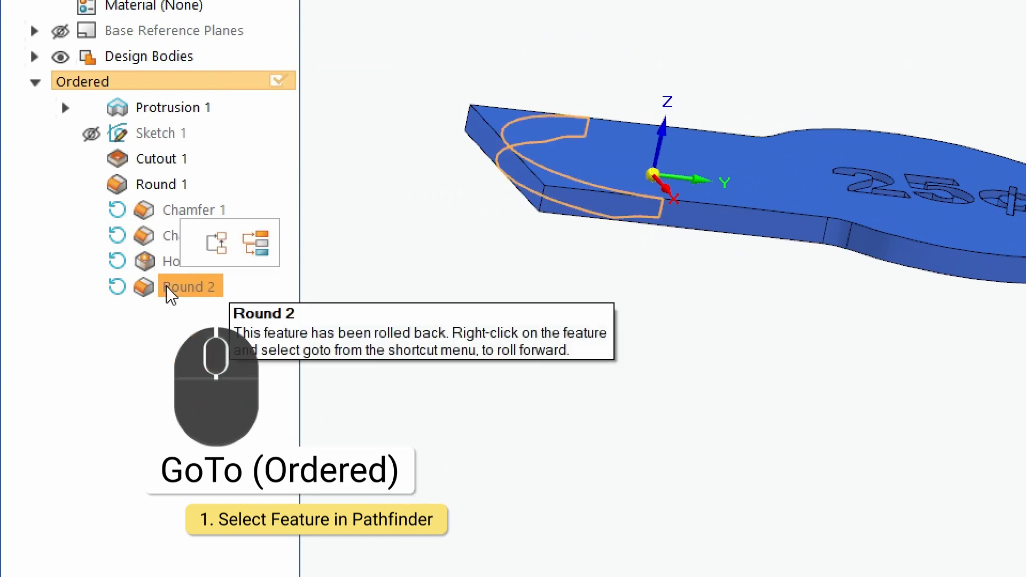
left_click(617, 372)
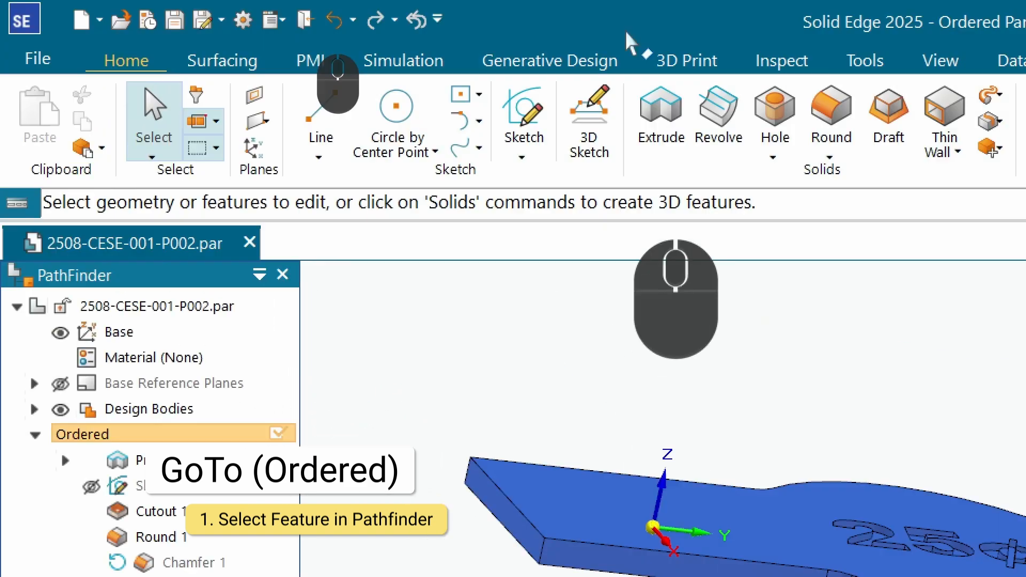
left_click(831, 120)
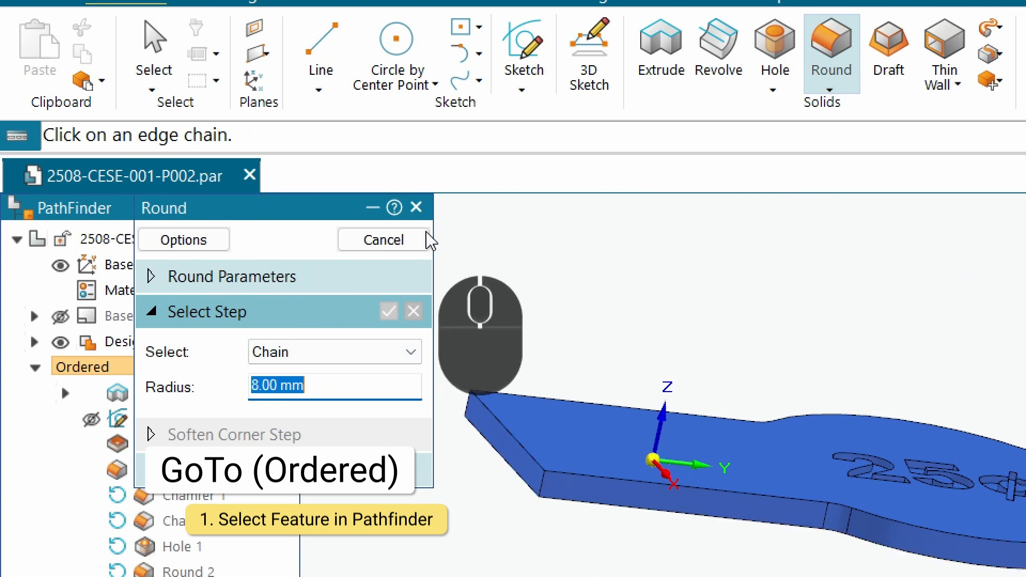
key("Escape")
scroll(583, 248, "up", 5)
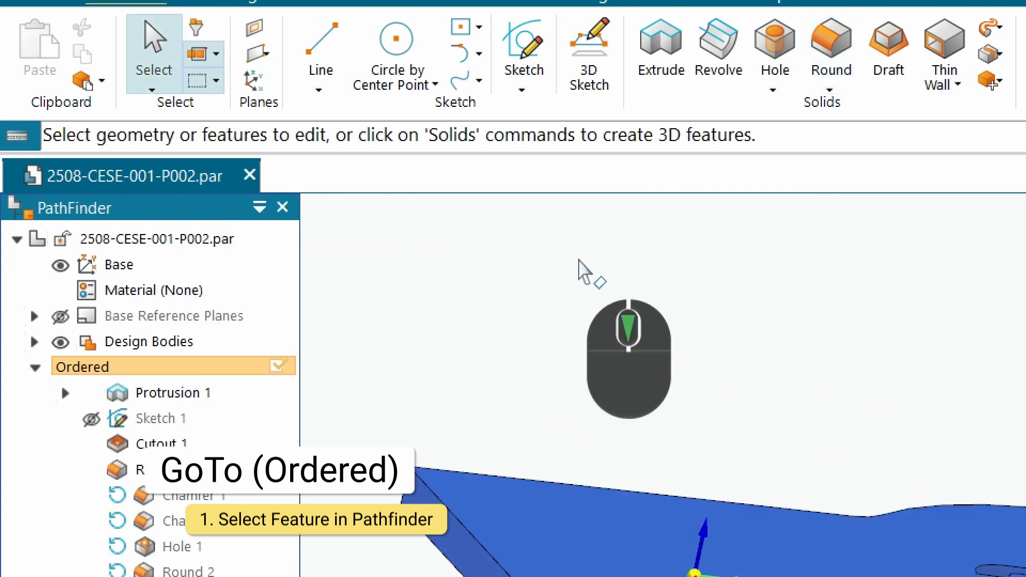
Roll the feature history forward to Round 2 with GoTo.
scroll(582, 252, "down", 5)
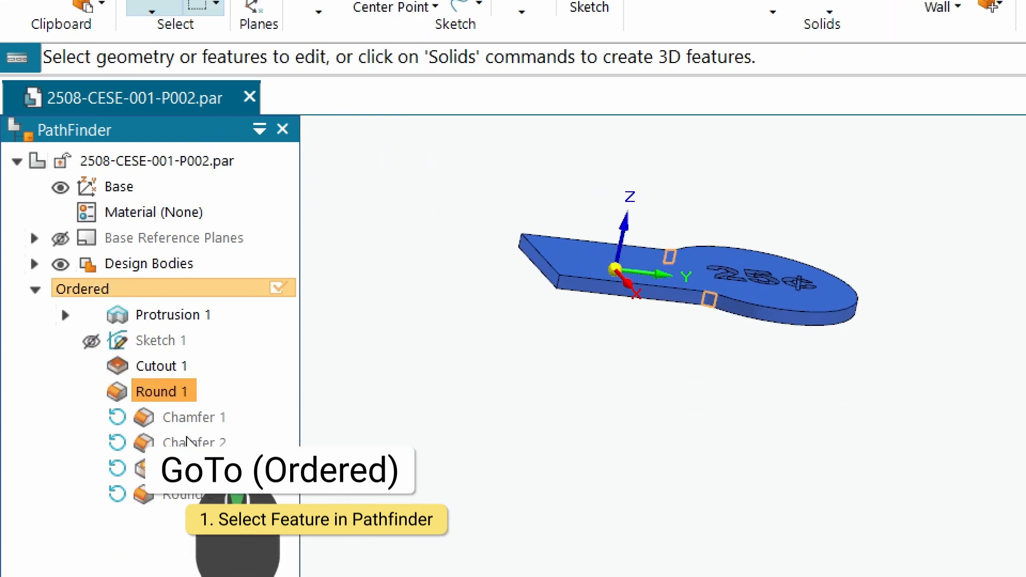
right_click(179, 498)
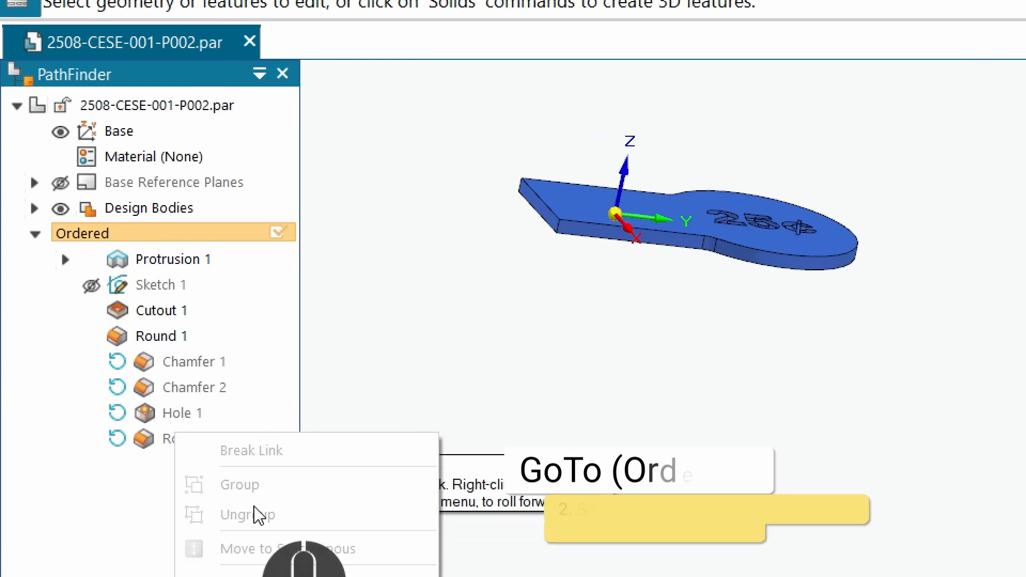
left_click(265, 510)
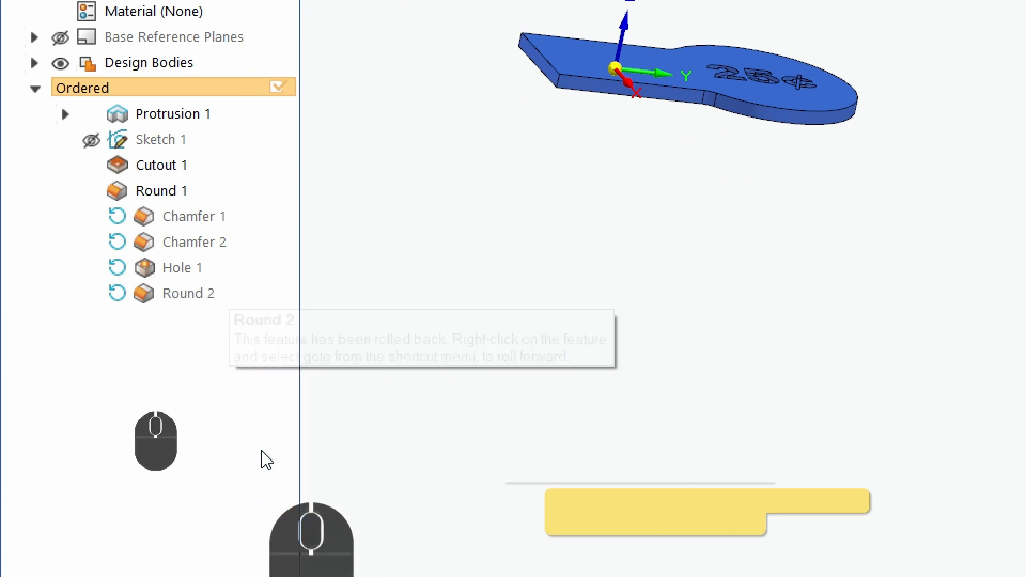
Reorder Round 2 in the feature history so that it directly follows Round 1, ahead of Chamfer 1.
left_click(152, 297)
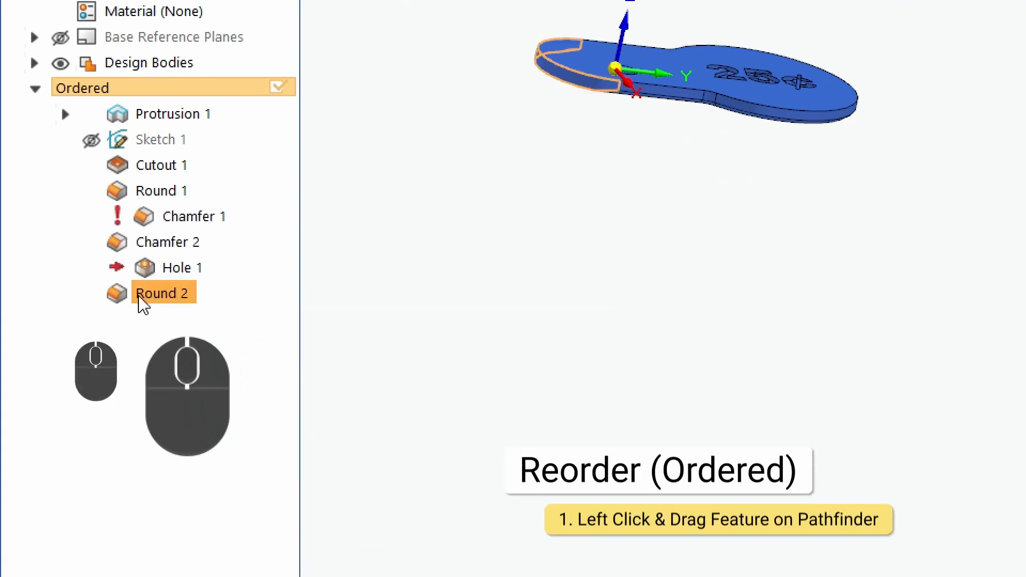
left_click(141, 298)
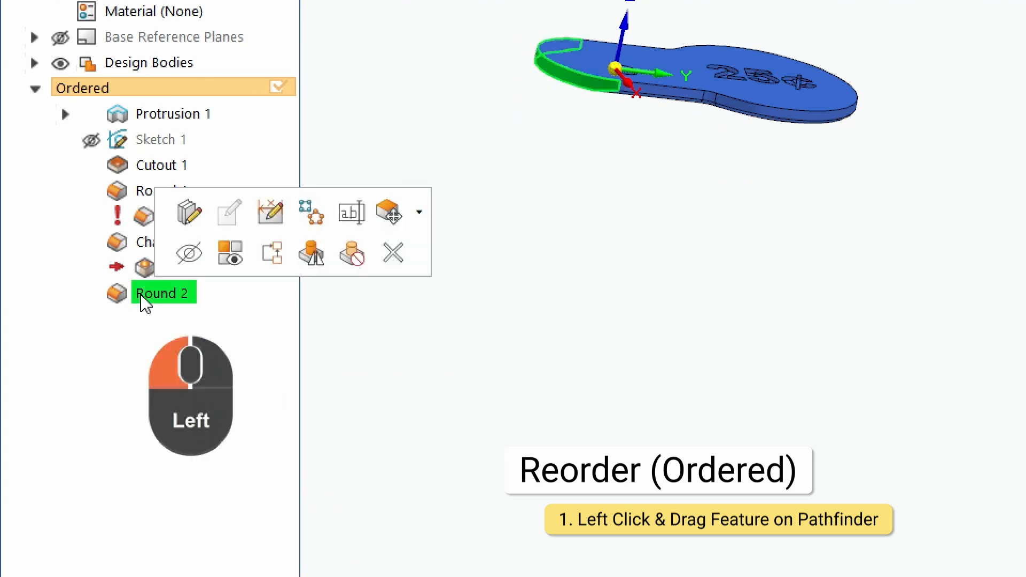
left_click_drag(164, 259, 166, 213)
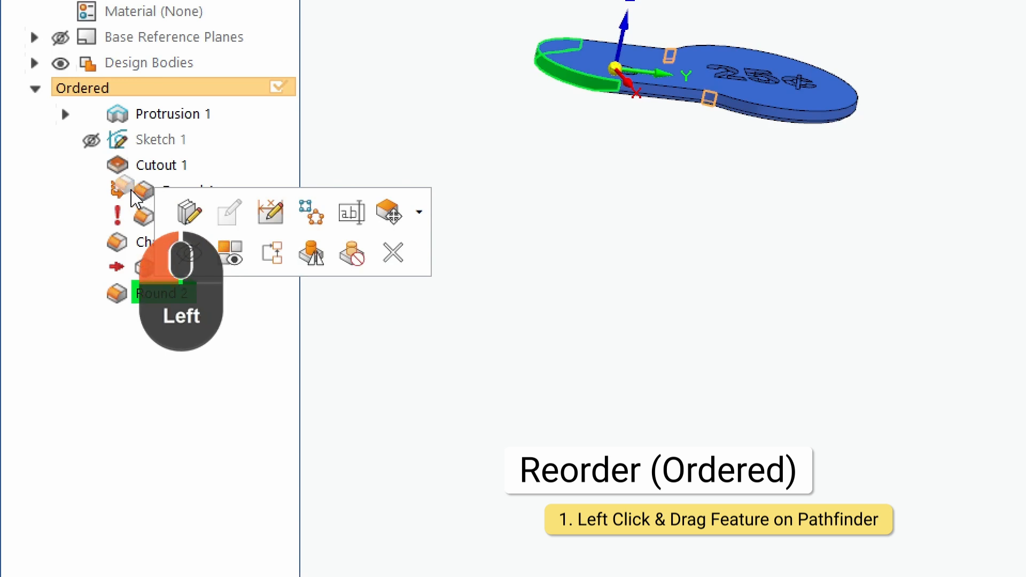
left_click_drag(147, 199, 163, 199)
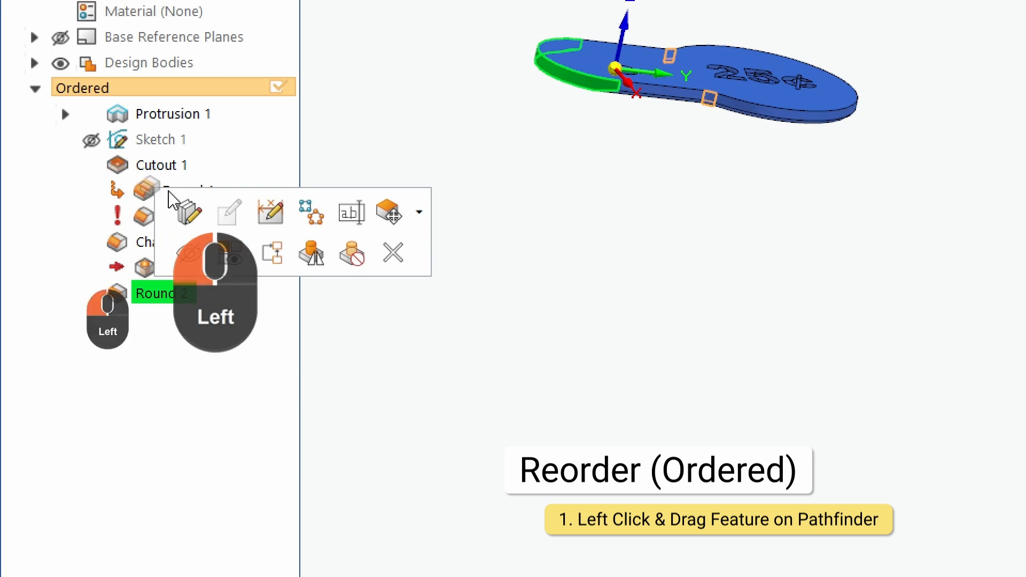
left_click_drag(169, 193, 169, 195)
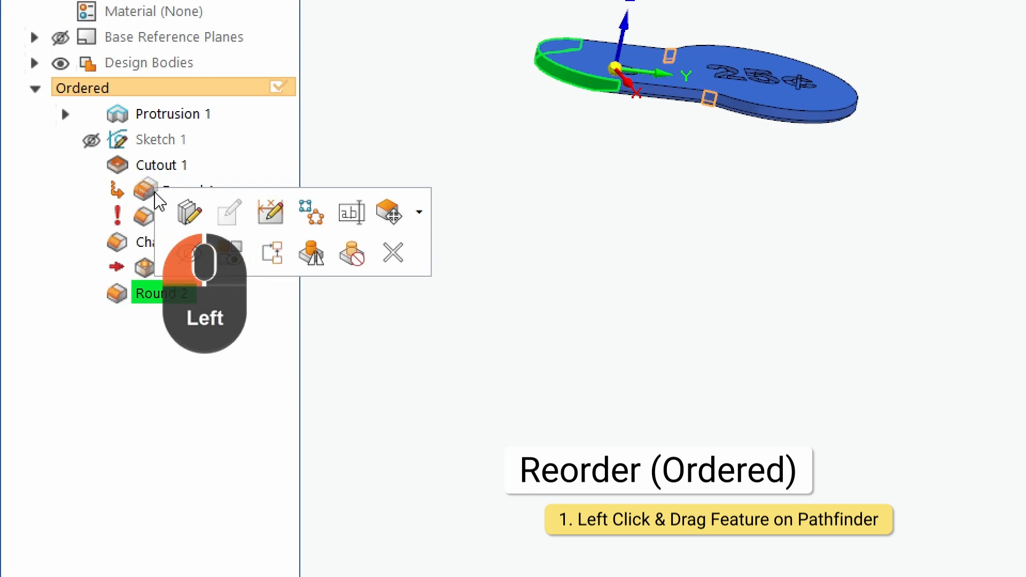
left_click_drag(159, 202, 159, 201)
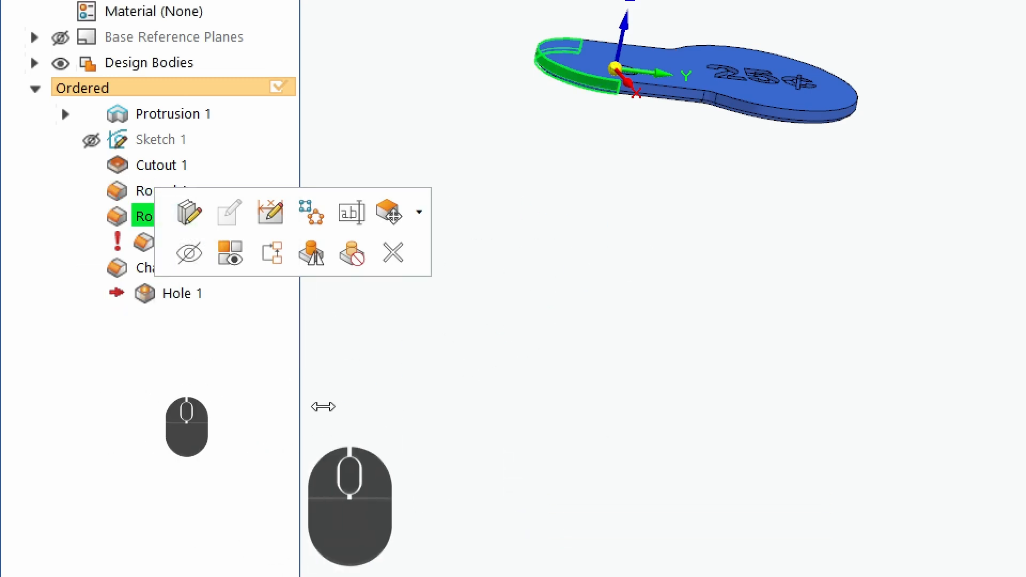
left_click(423, 352)
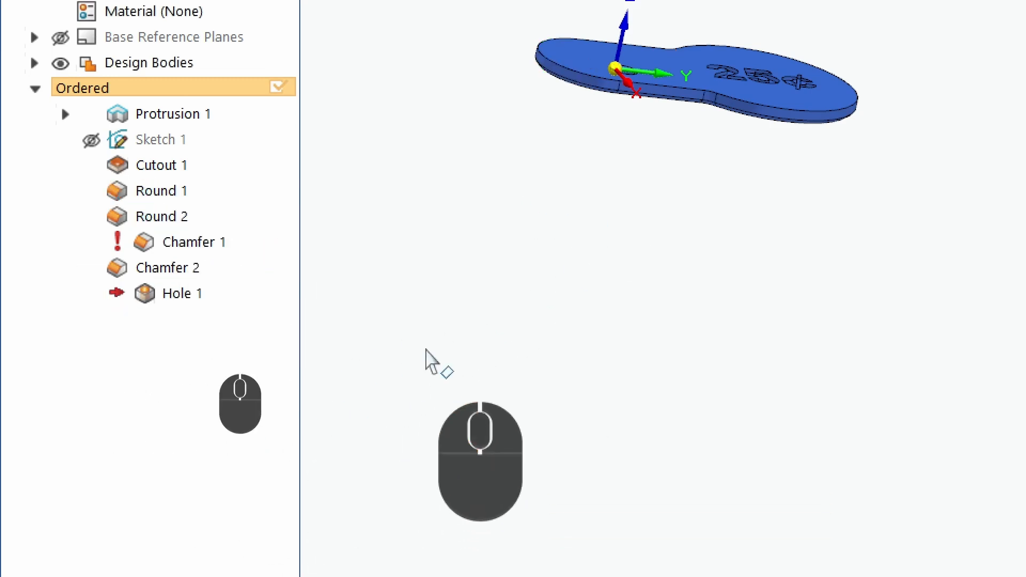
Examine Round 2 and the part from above and below to check how the chamfers follow the rounded handle end.
left_click(159, 202)
left_click(176, 218)
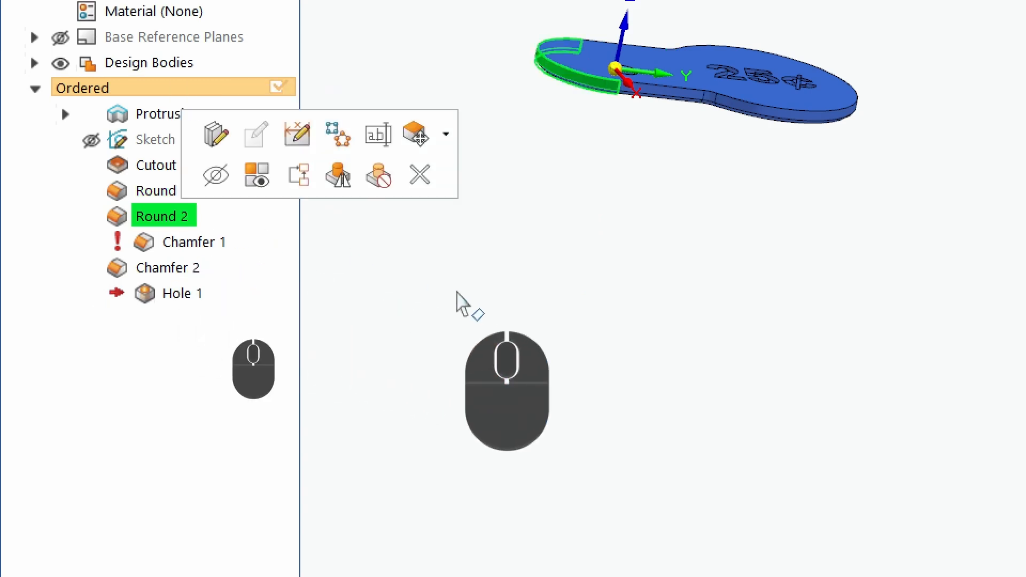
left_click(548, 312)
scroll(572, 72, "down", 1)
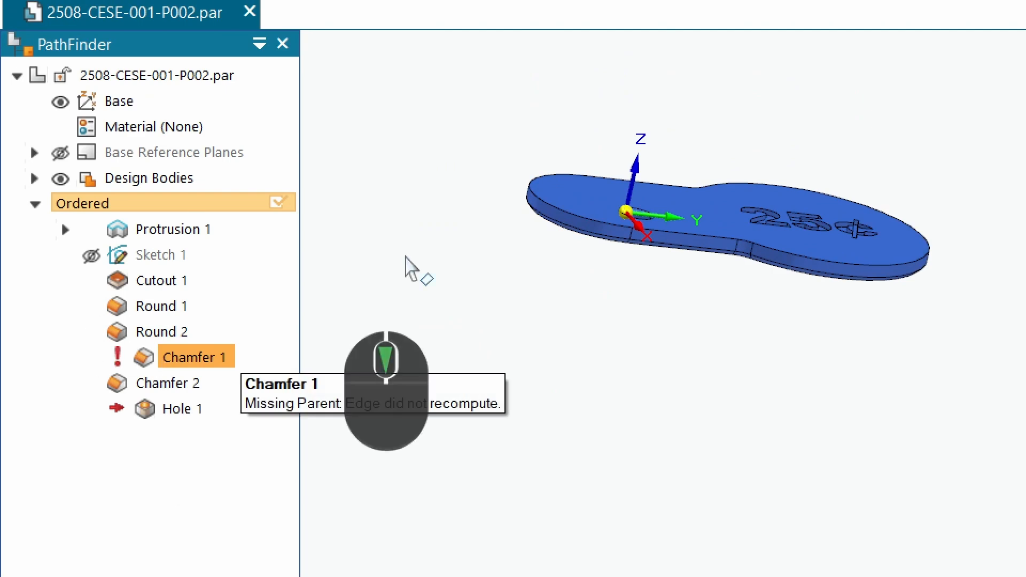
scroll(634, 236, "down", 5)
scroll(641, 240, "up", 6)
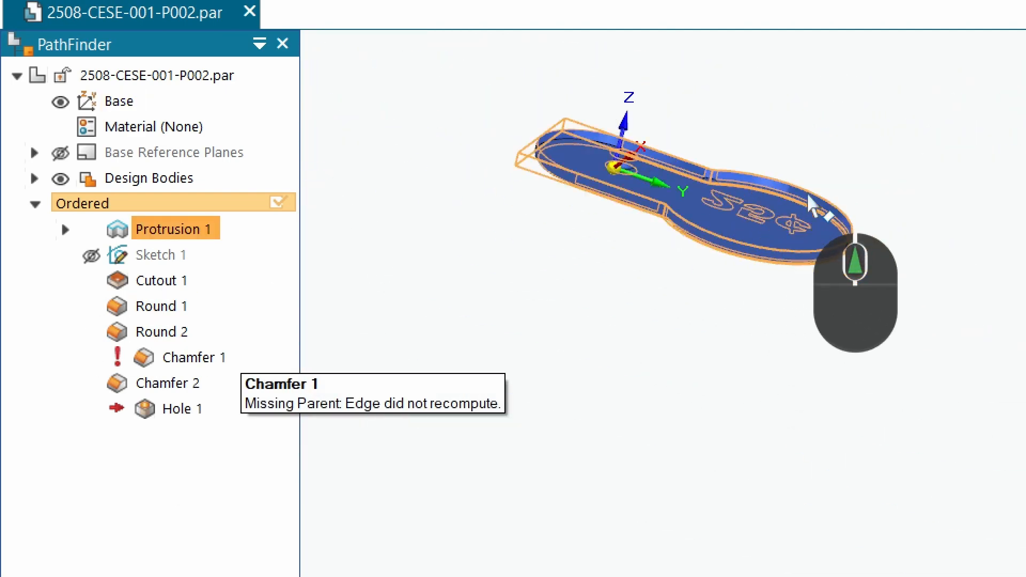
scroll(551, 60, "down", 2)
scroll(818, 114, "down", 3)
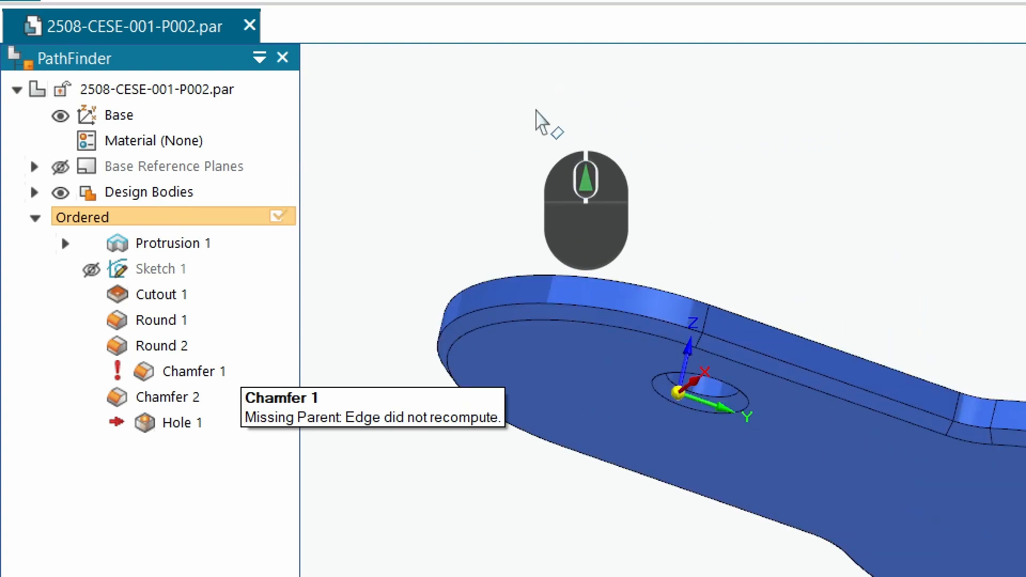
scroll(536, 111, "up", 5)
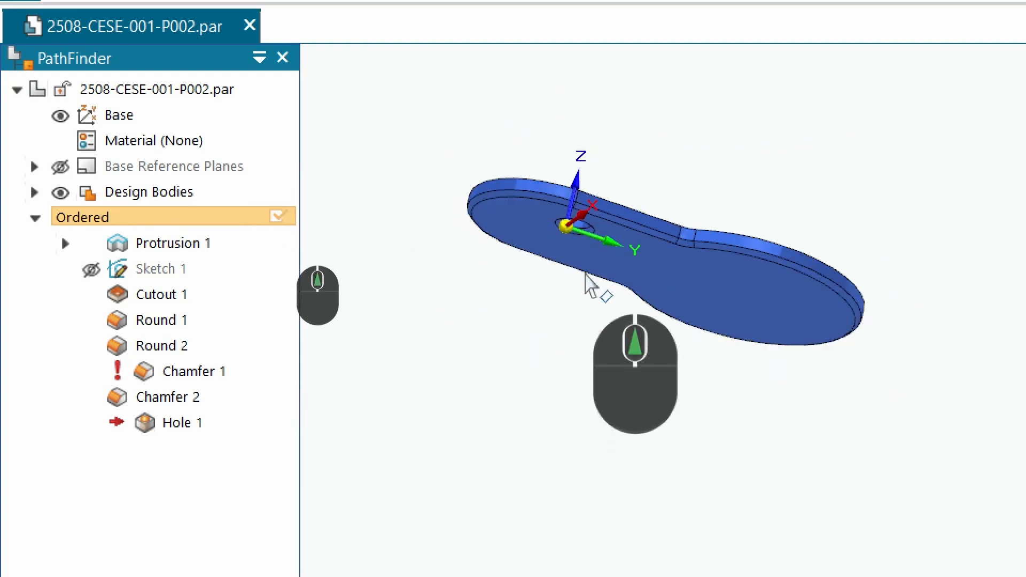
middle_click_drag(591, 283, 568, 465)
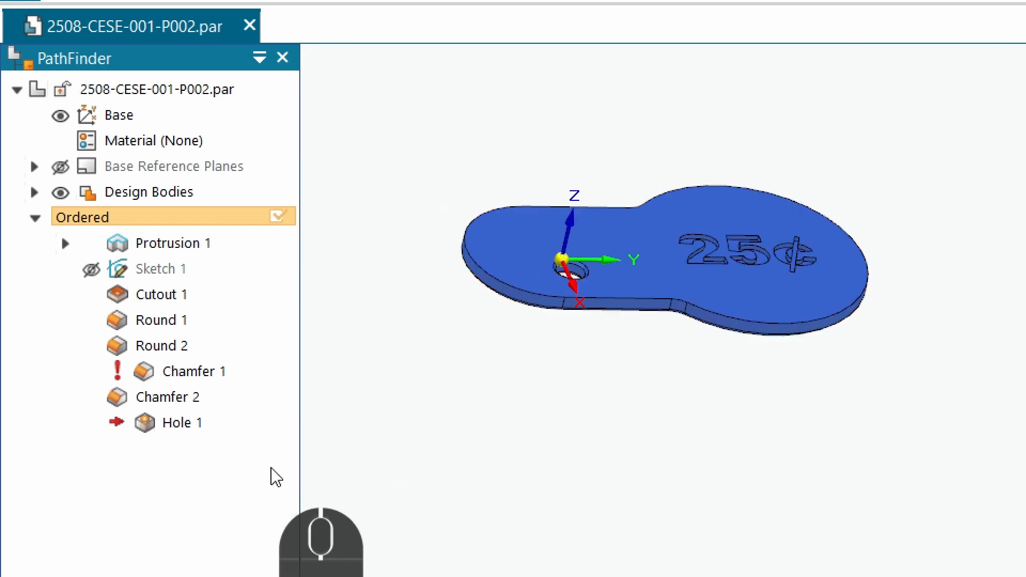
Repair Chamfer 1 by redefining its edge set as the upper outline chain with a 0.50 mm setback, and finish the feature.
left_click(190, 374)
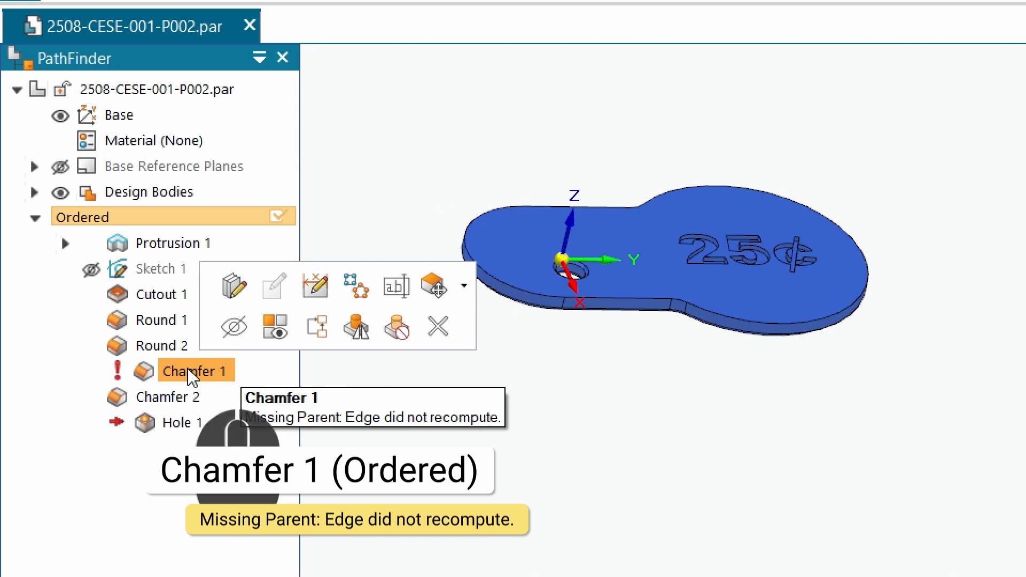
left_click(233, 287)
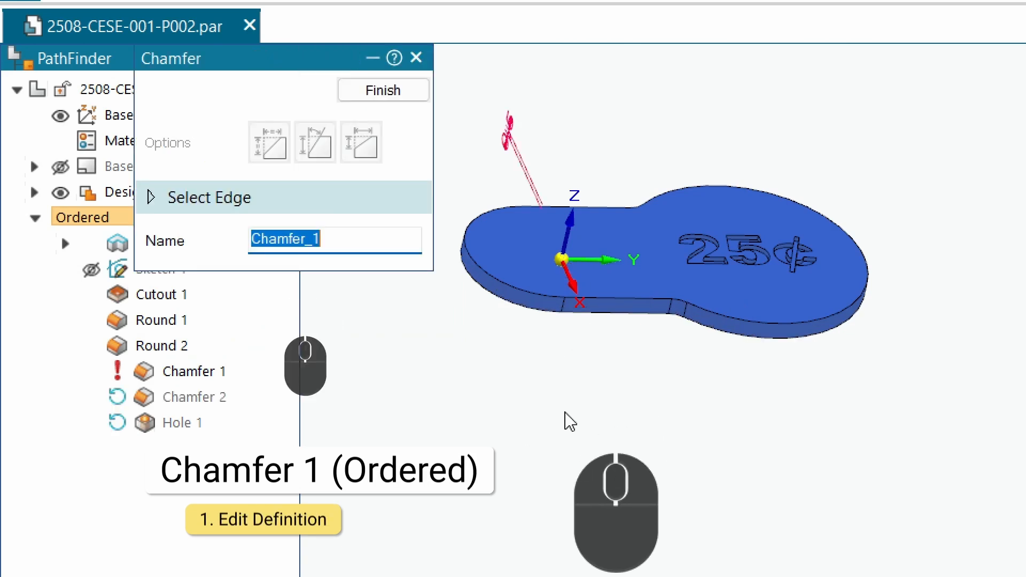
left_click(210, 198)
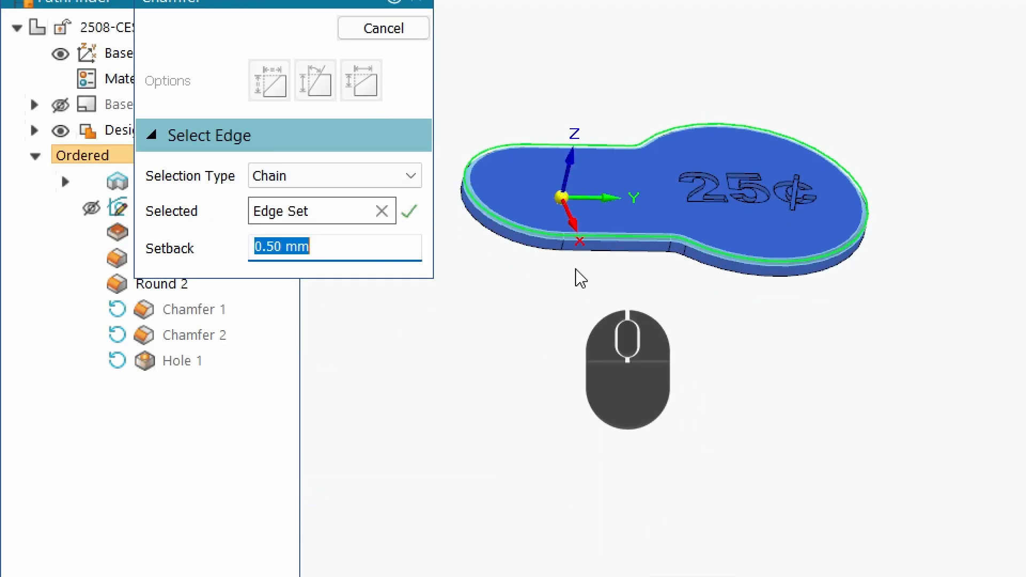
left_click(415, 213)
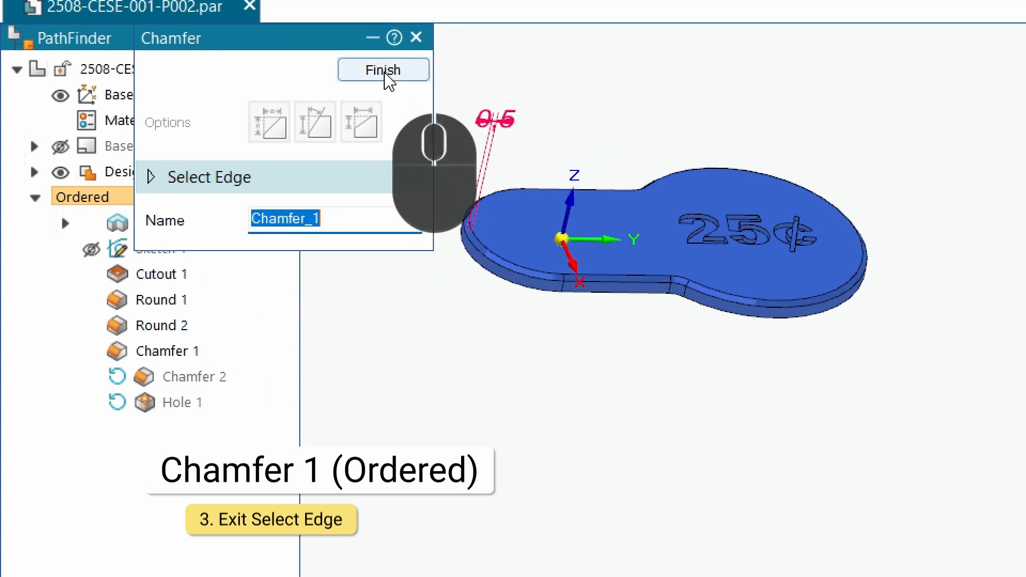
left_click(393, 79)
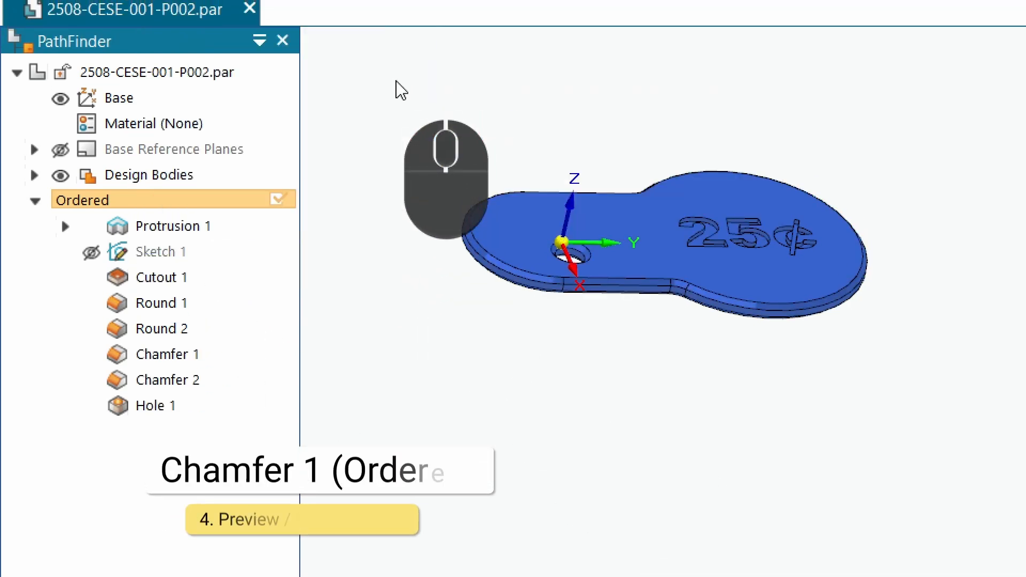
Examine Hole 1 from above to check its position on the rounded handle.
left_click(441, 410)
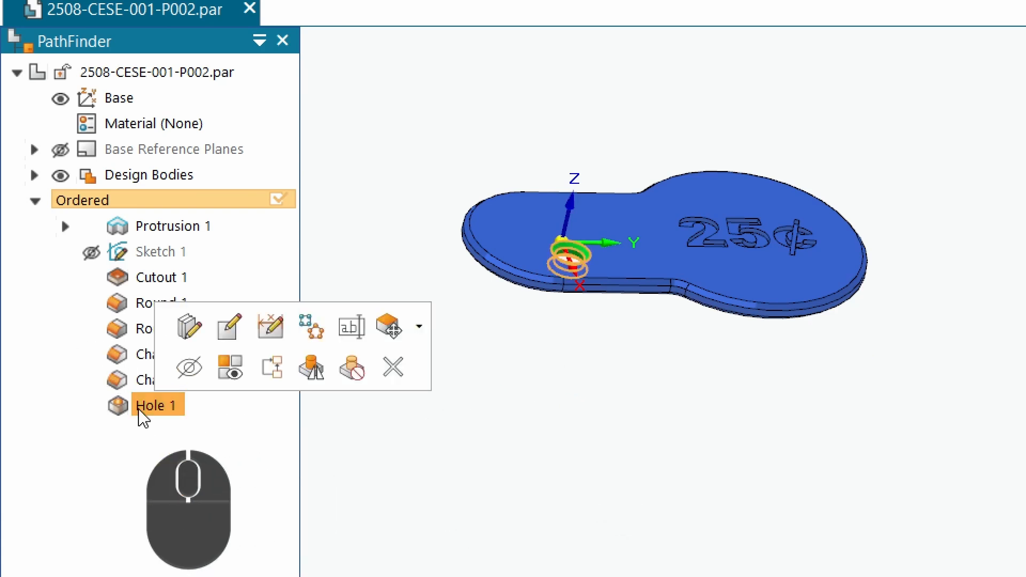
left_click(634, 343)
middle_click_drag(634, 344, 615, 468)
scroll(579, 302, "down", 5)
scroll(574, 297, "up", 5)
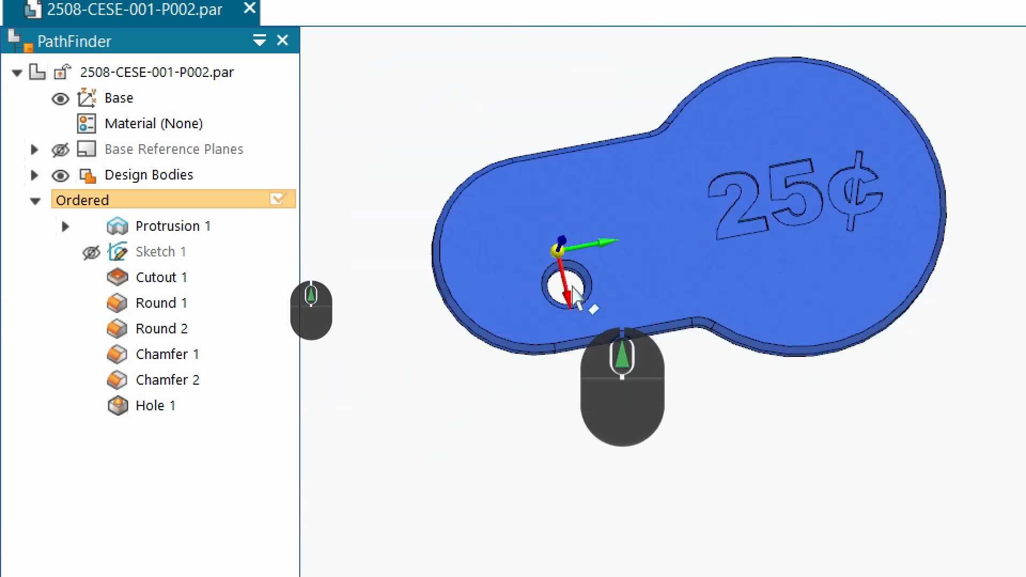
scroll(575, 297, "down", 2)
scroll(567, 292, "up", 3)
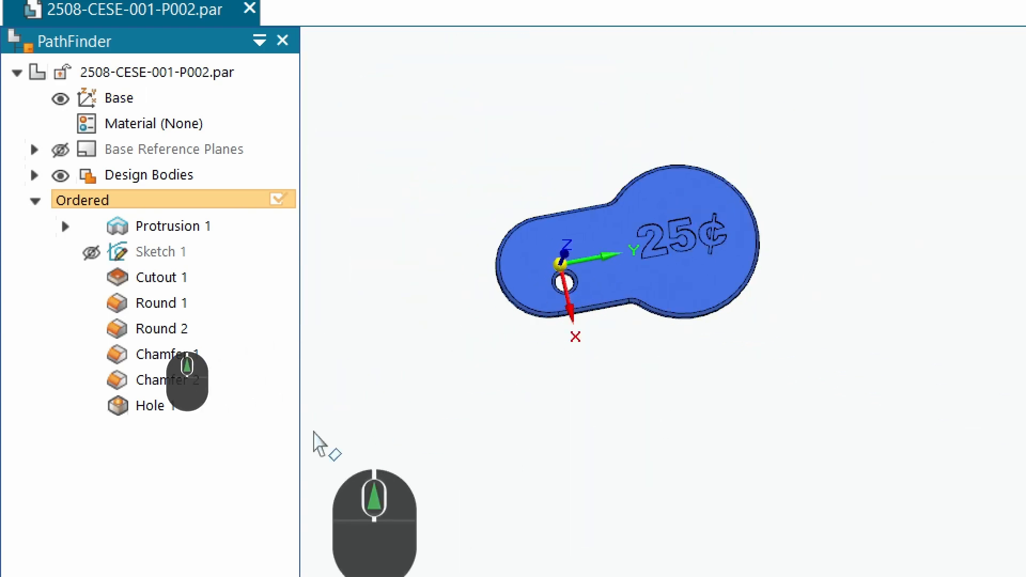
Open the profile of Hole 1 for editing and delete the 5 mm dimension between the hole centre and the handle's straight edge.
left_click(142, 407)
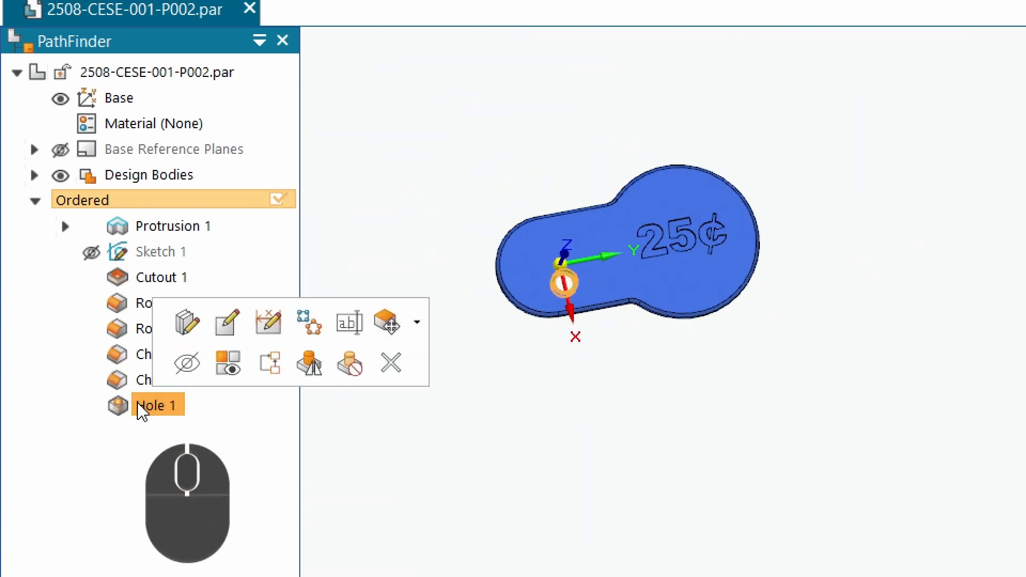
left_click(142, 407)
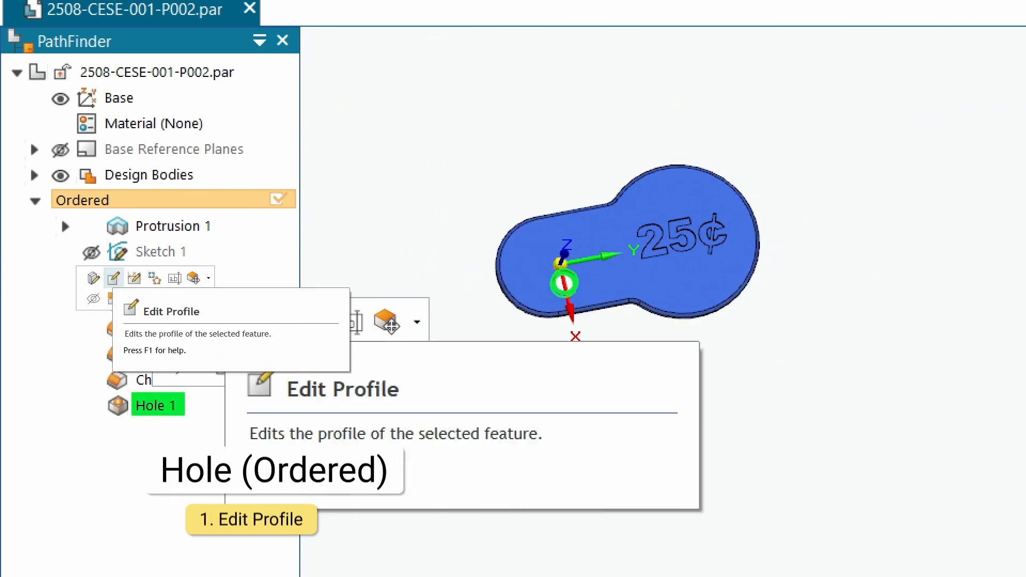
left_click(113, 277)
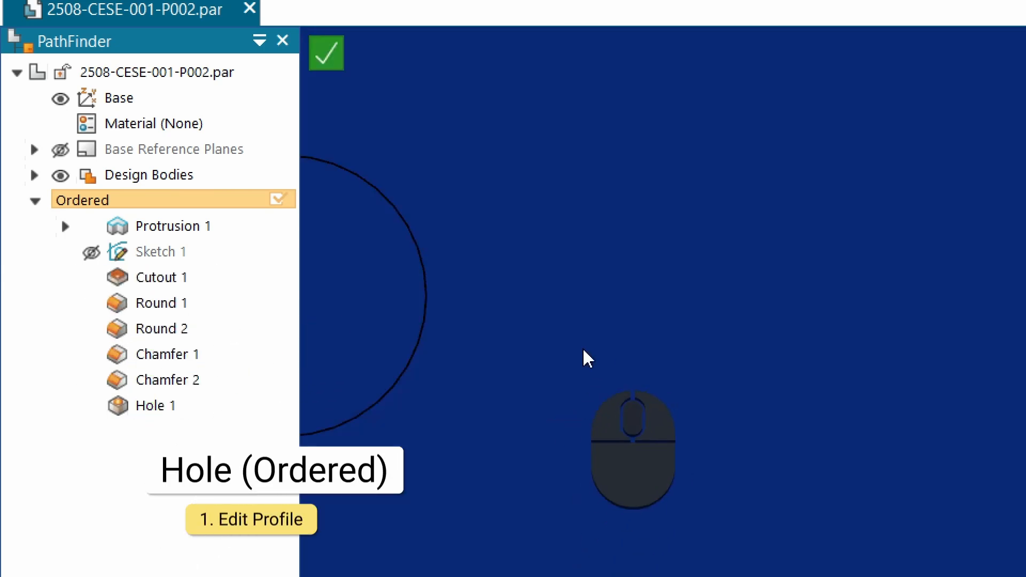
scroll(583, 347, "up", 4)
scroll(556, 363, "down", 3)
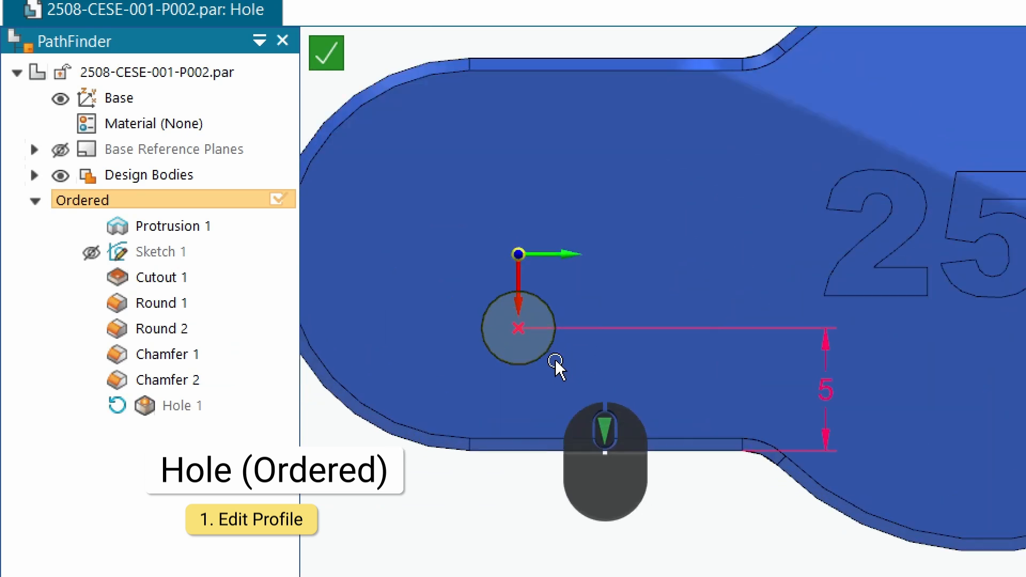
scroll(553, 363, "down", 2)
scroll(593, 352, "up", 2)
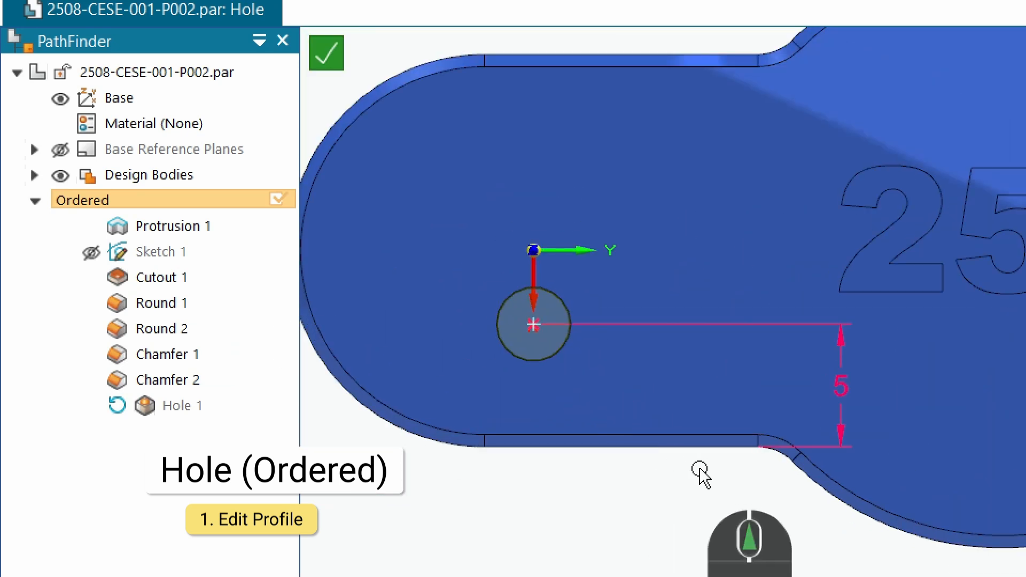
left_click(841, 453)
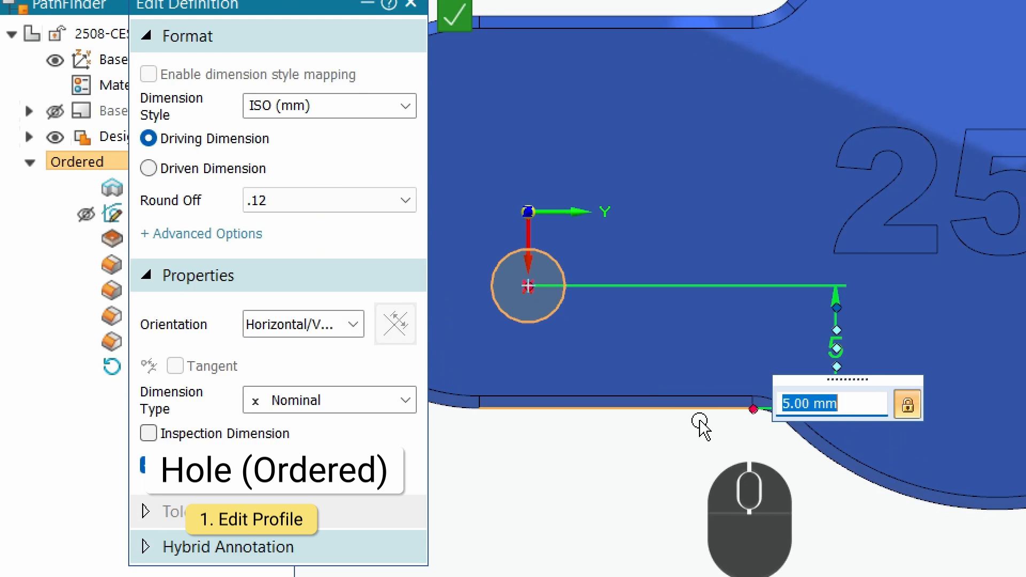
key("Delete")
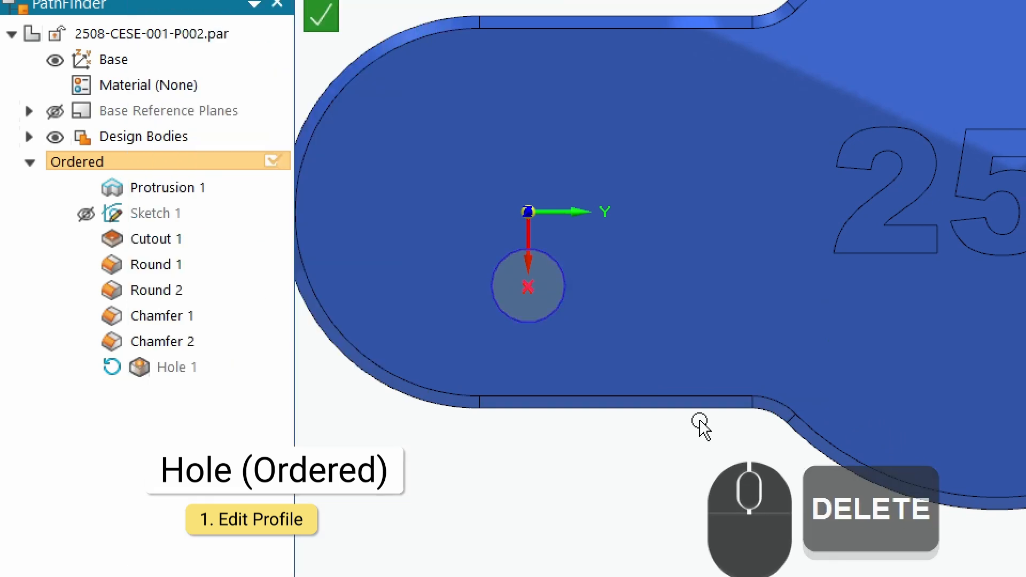
Move the hole circle out of its vertical alignment with the origin and into the handle's rounded end.
left_click(531, 288)
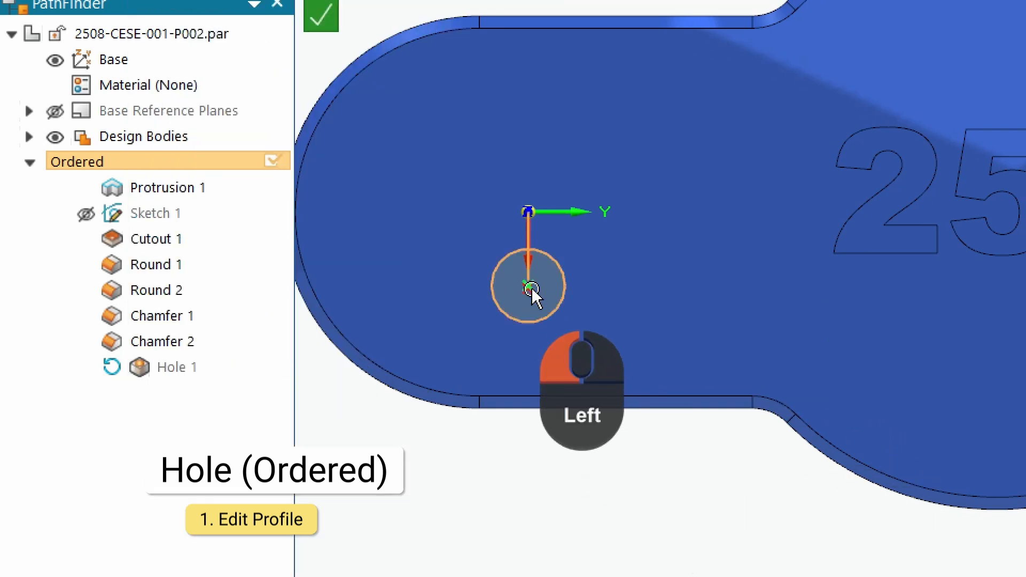
left_click(538, 321)
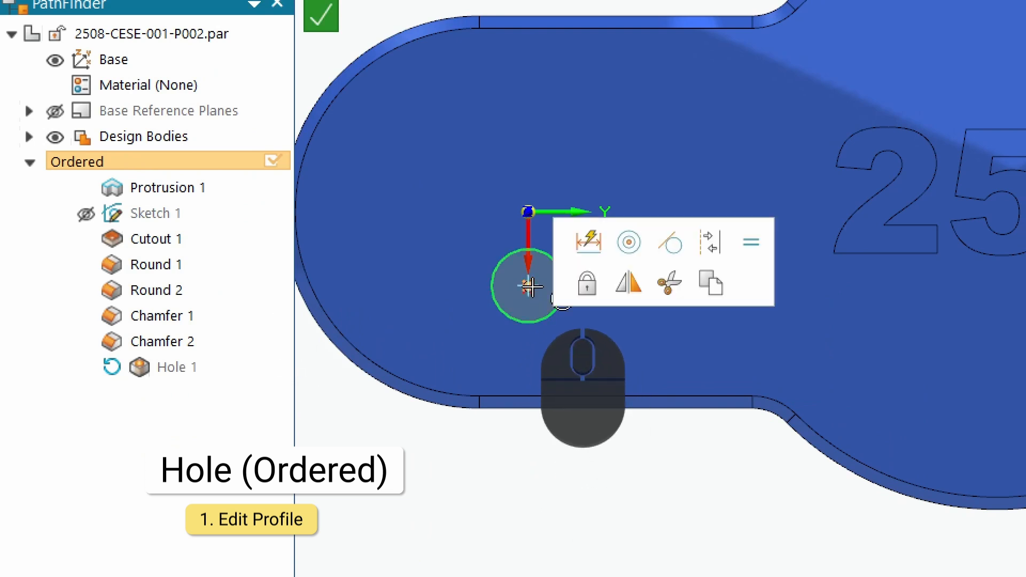
left_click_drag(530, 287, 528, 473)
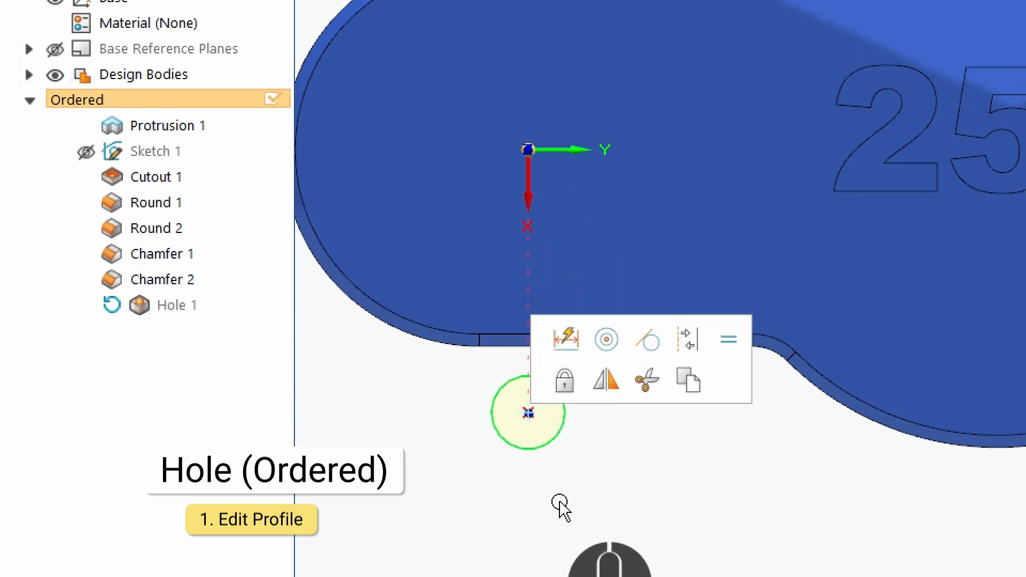
left_click(559, 464)
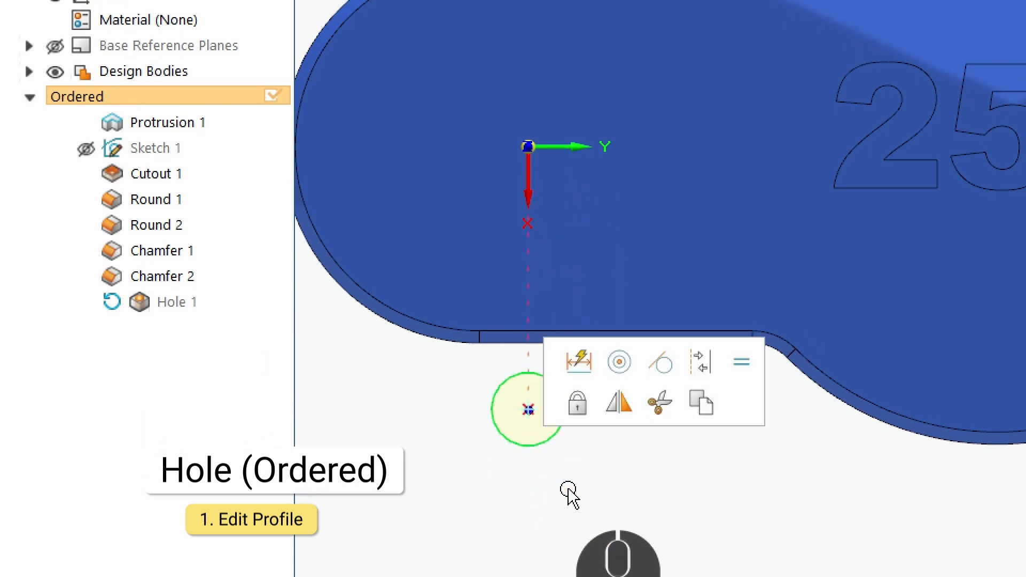
left_click_drag(528, 410, 429, 196, "alt")
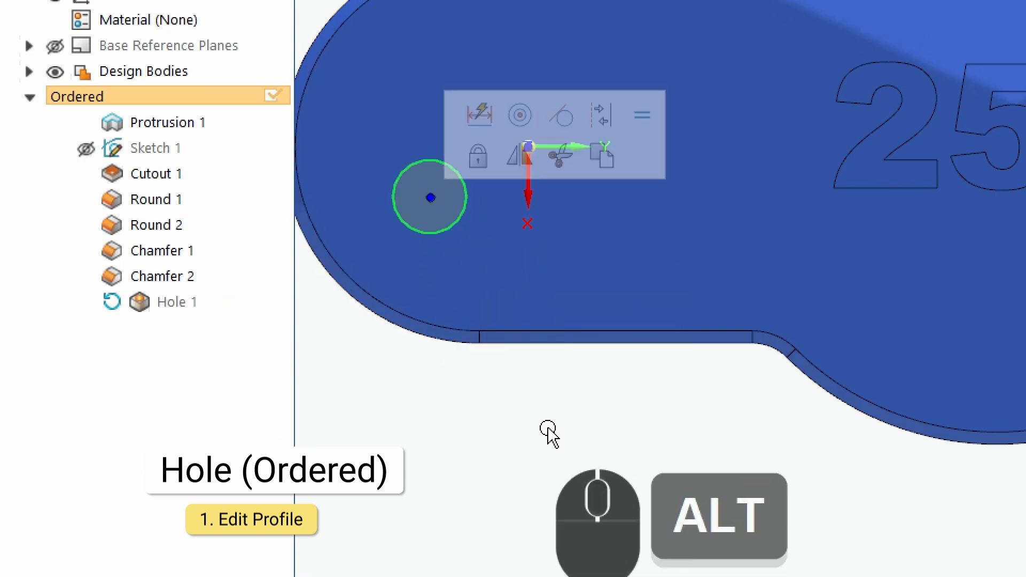
Align the hole centre horizontally with the origin using a Horizontal/Vertical relationship.
scroll(488, 435, "up", 3)
scroll(486, 308, "down", 3)
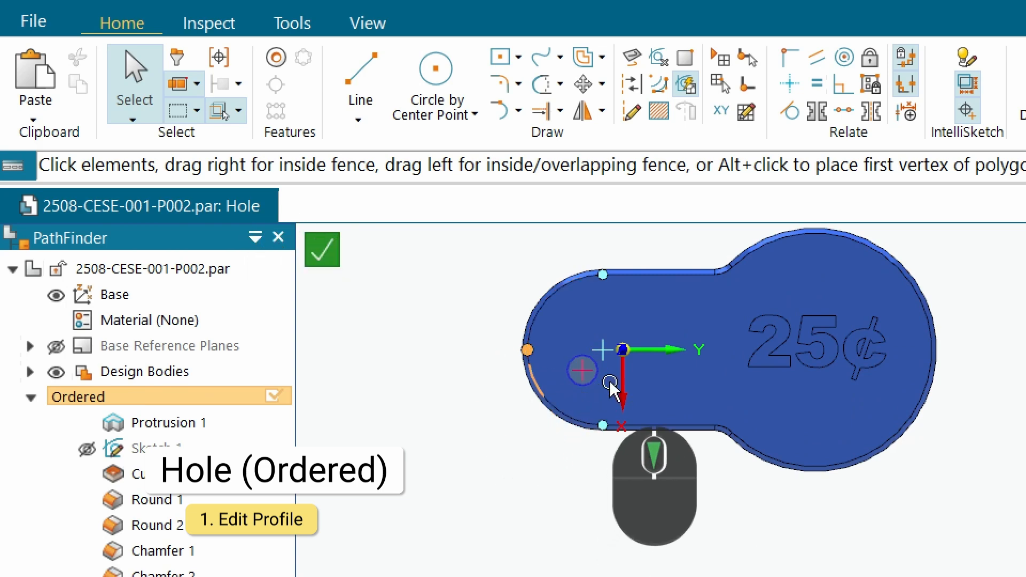
scroll(625, 366, "down", 3)
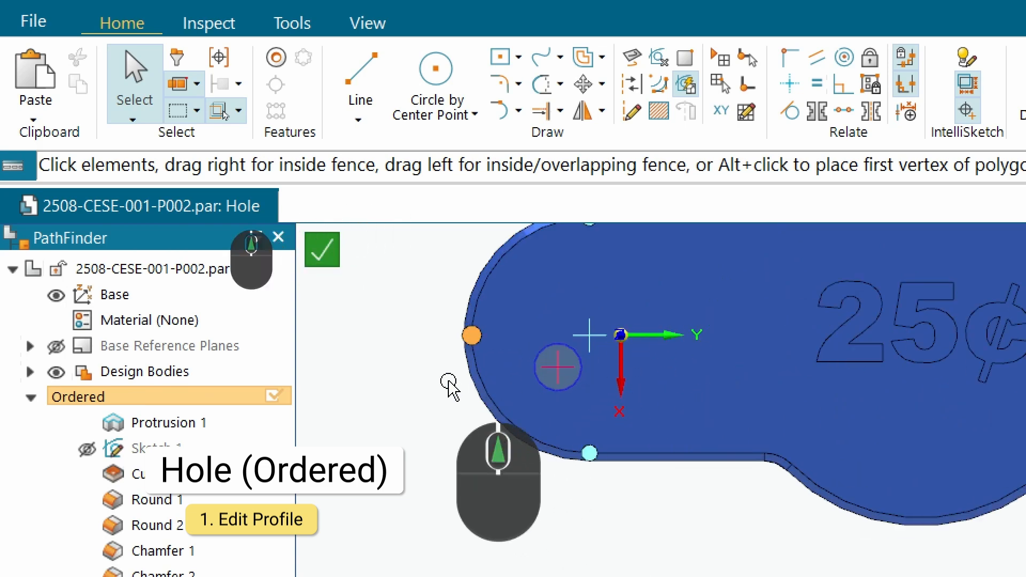
scroll(451, 390, "up", 2)
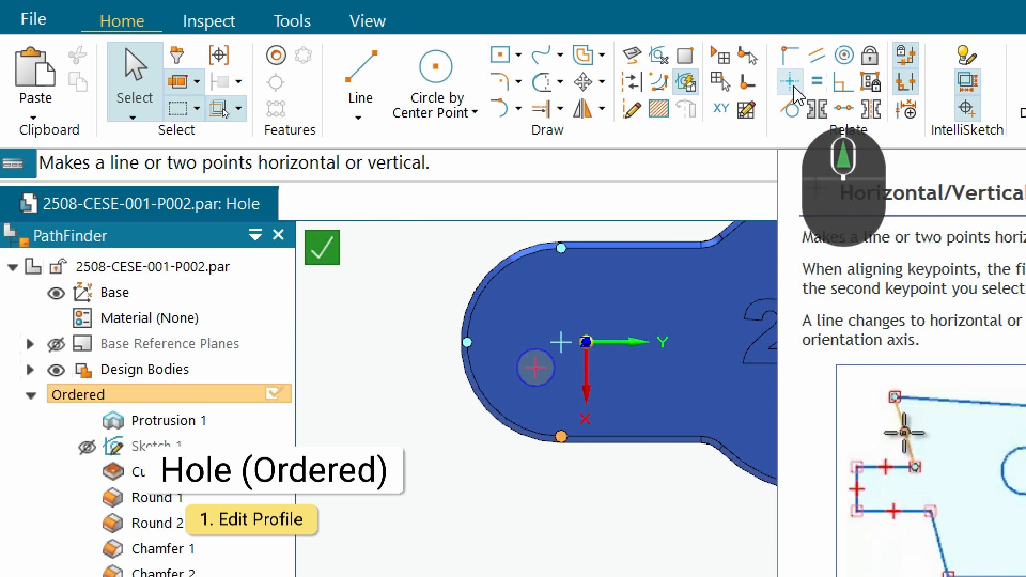
left_click(793, 86)
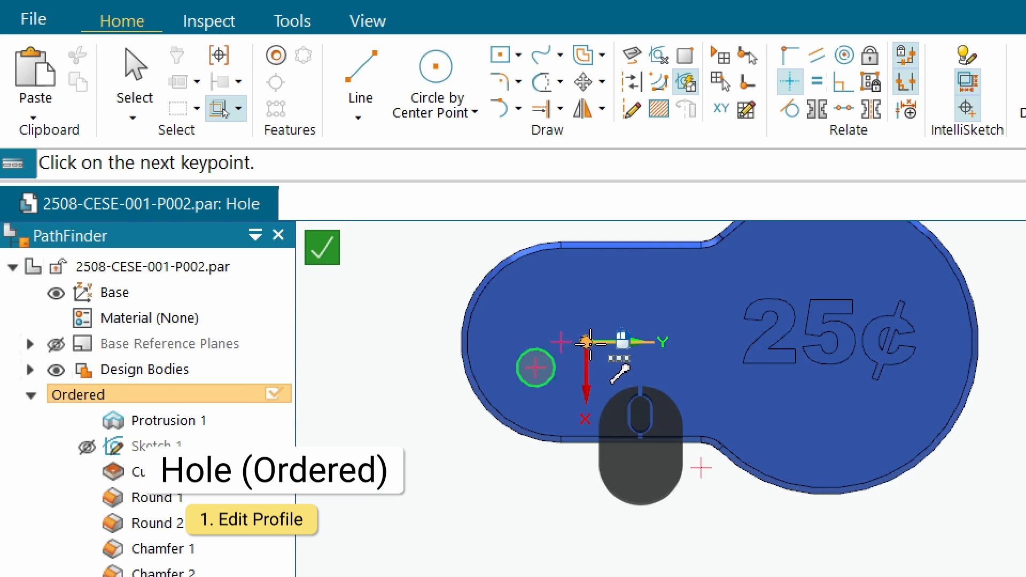
left_click(586, 342)
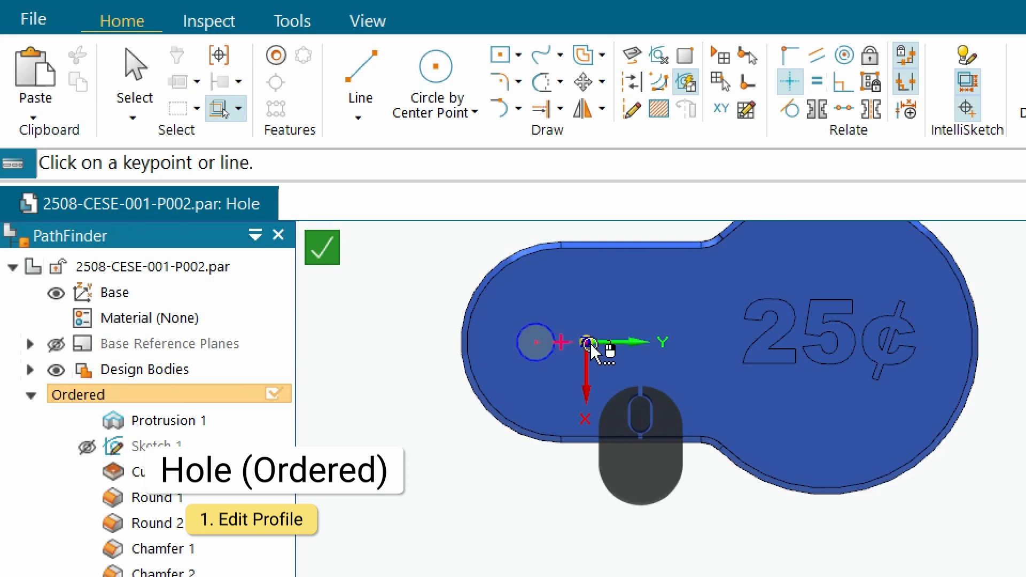
left_click(138, 81)
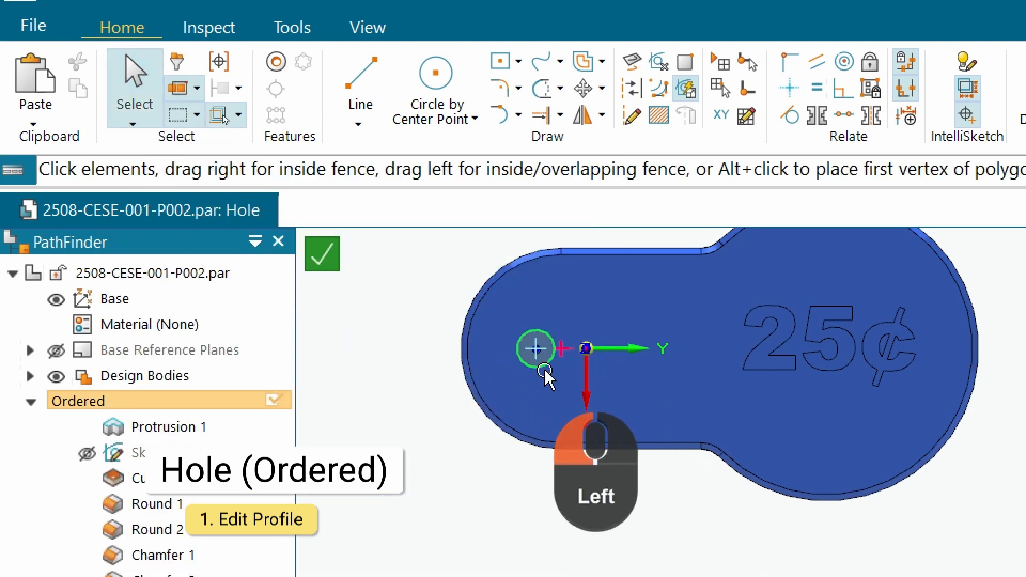
Shift the hole circle toward the handle's rounded tip and dimension its centre 5 mm from the tip's outer edge.
left_click_drag(545, 376, 486, 375)
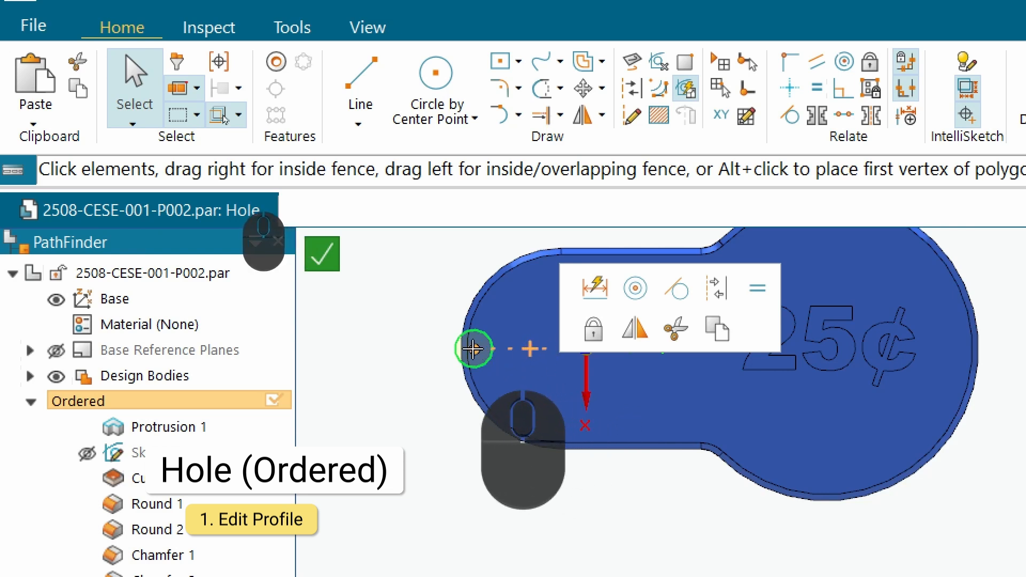
left_click_drag(475, 349, 508, 348)
left_click(526, 348)
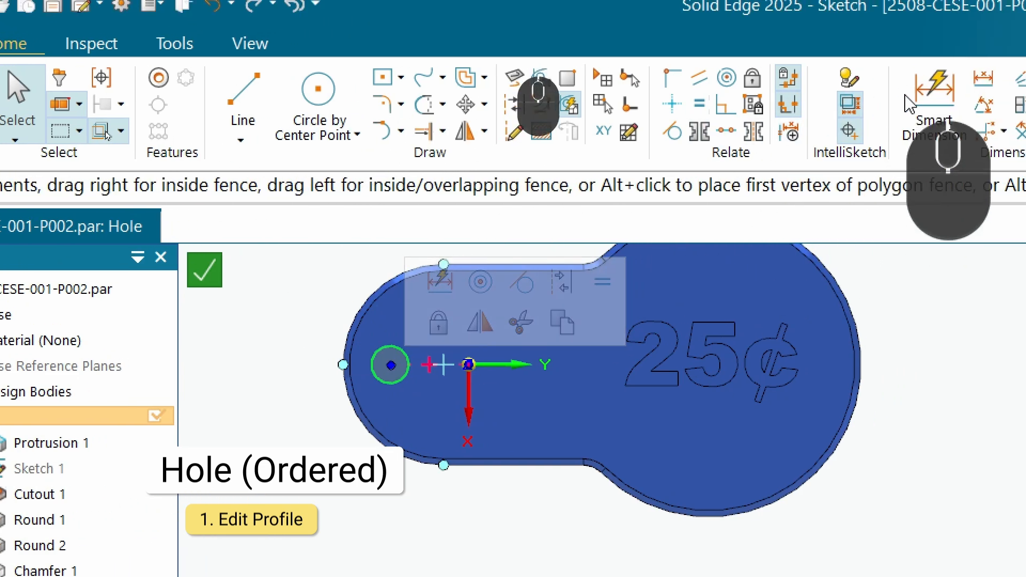
left_click(919, 101)
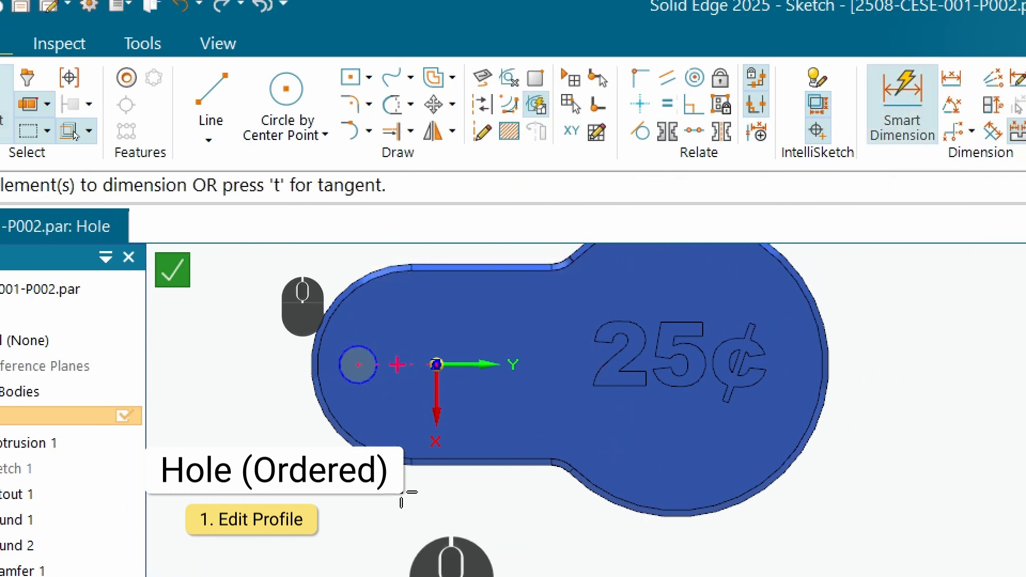
left_click(375, 374)
scroll(307, 387, "up", 1)
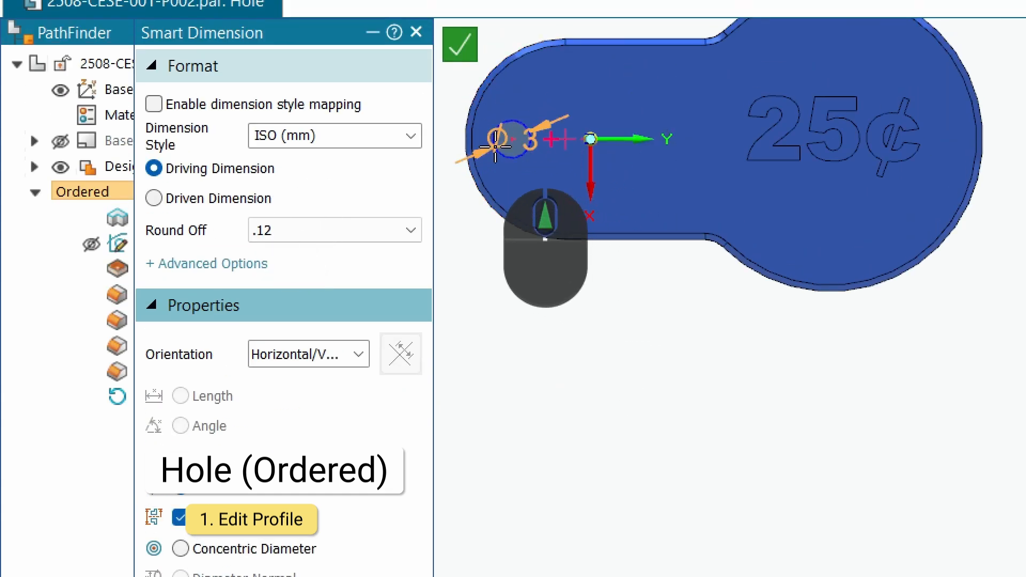
left_click(469, 139)
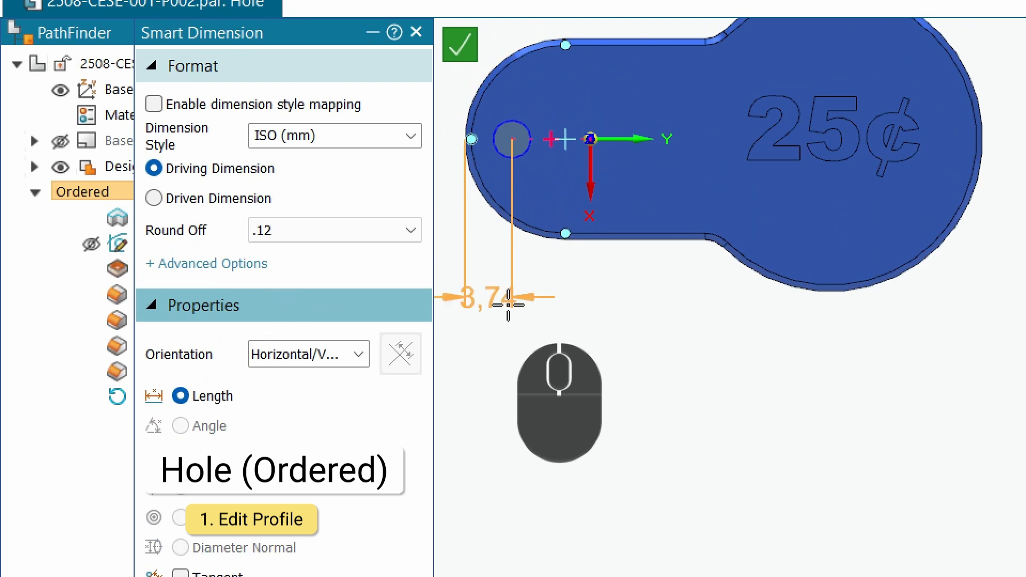
left_click(513, 320)
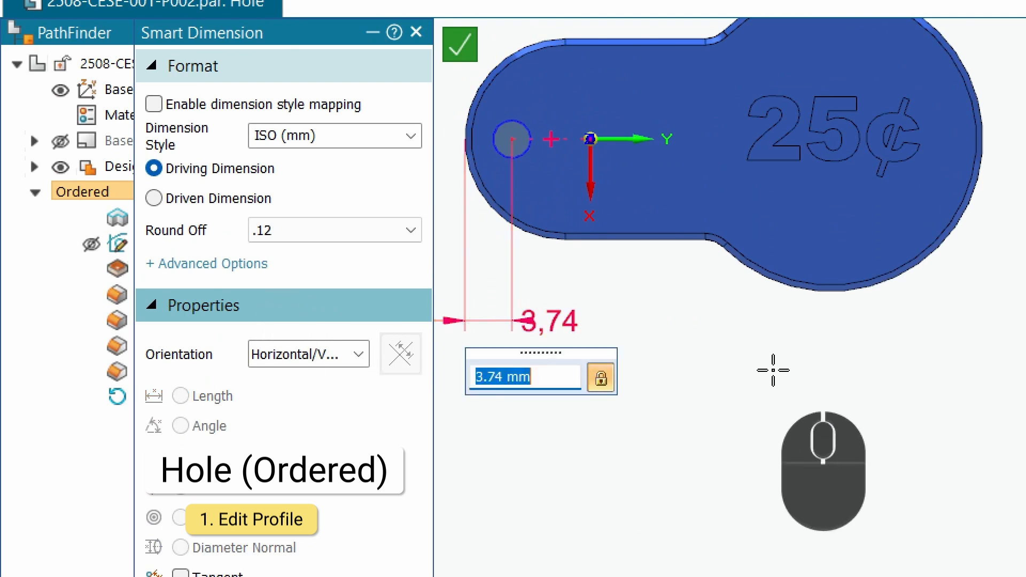
type("5")
key("Return")
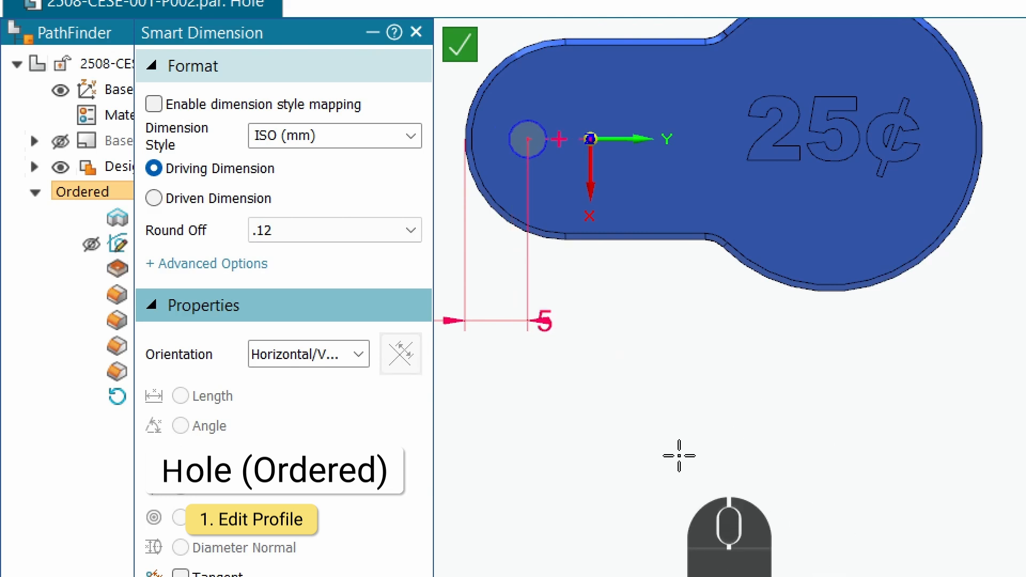
Accept the edited profile and finish the Hole 1 feature.
scroll(607, 356, "up", 2)
left_click(459, 45)
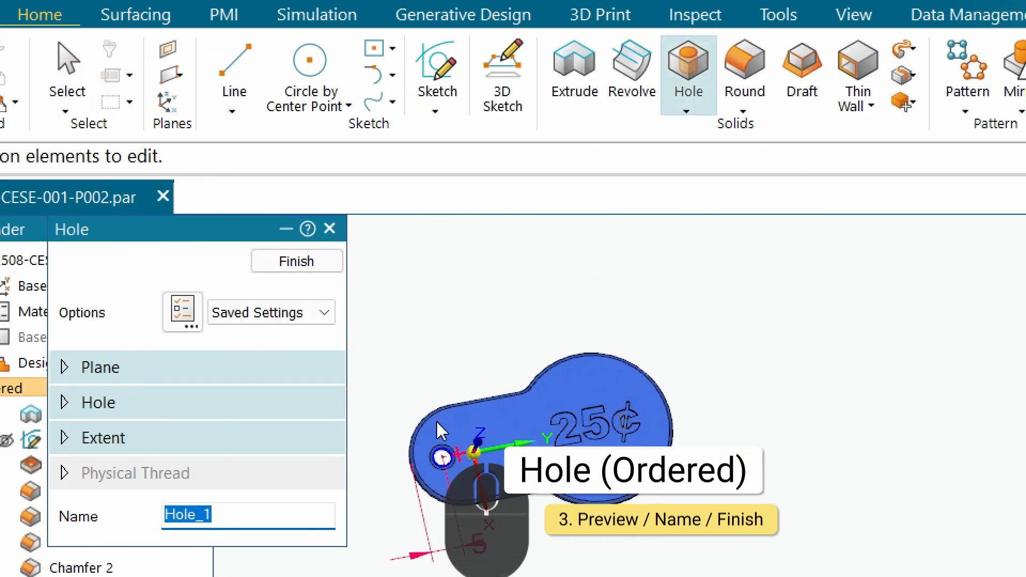
left_click(298, 263)
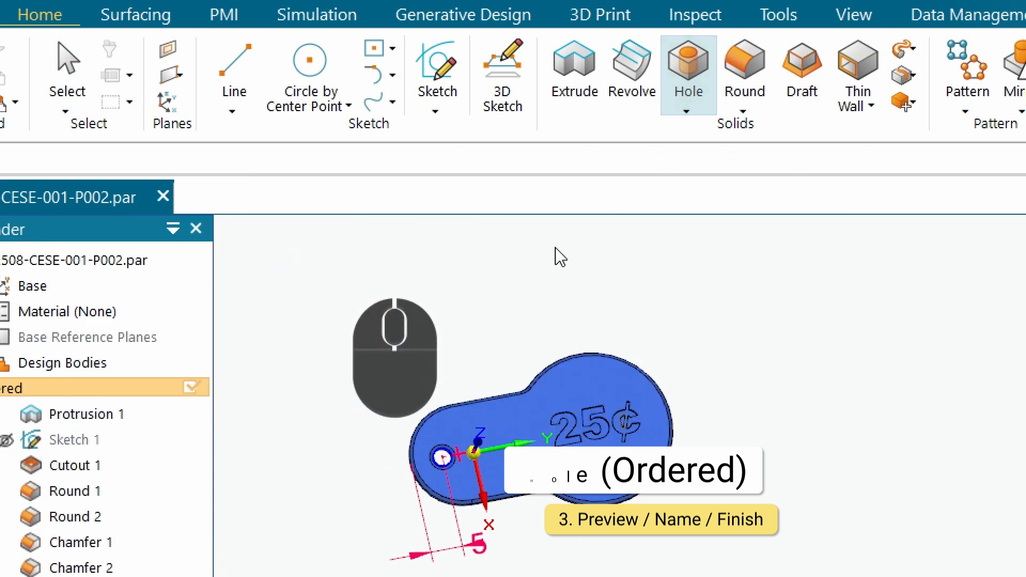
left_click(793, 489)
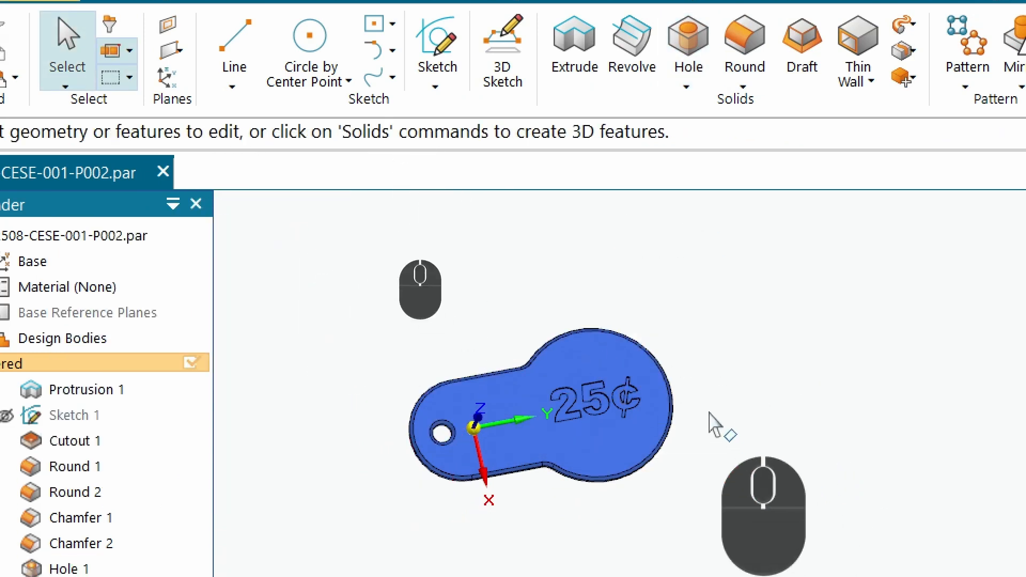
scroll(577, 422, "up", 3)
scroll(566, 385, "down", 8)
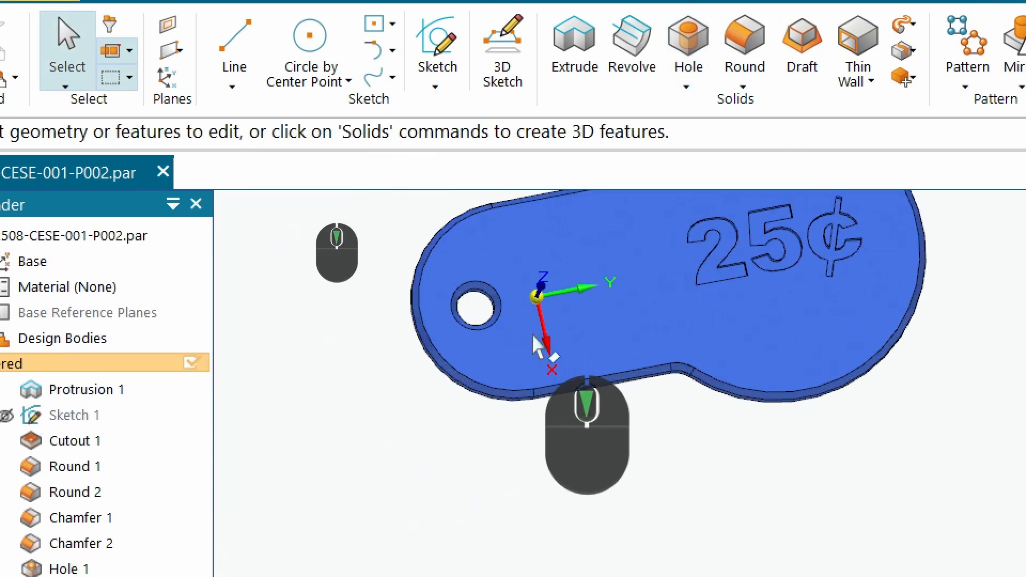
scroll(533, 336, "down", 3)
scroll(550, 376, "up", 6)
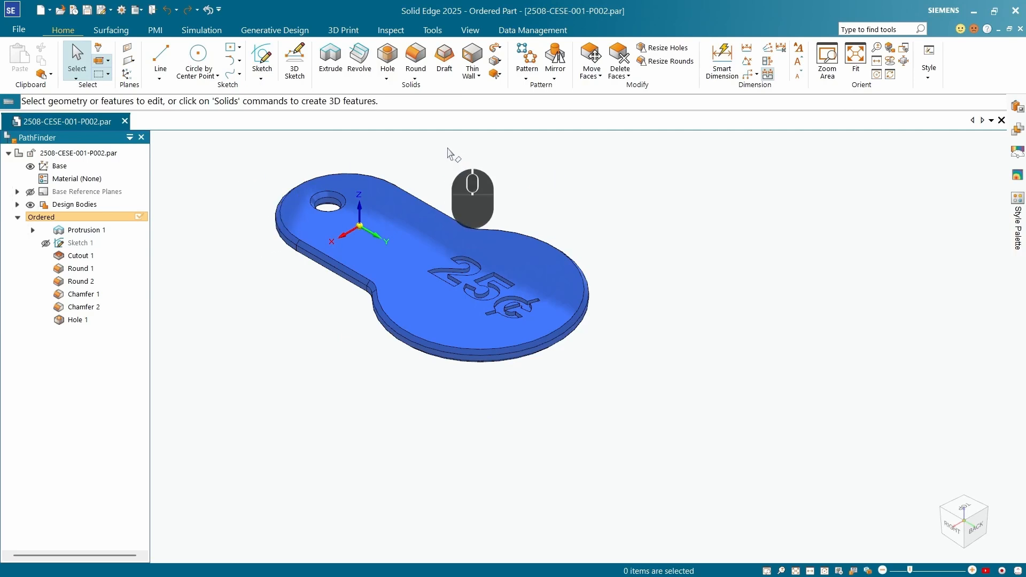
left_click(470, 31)
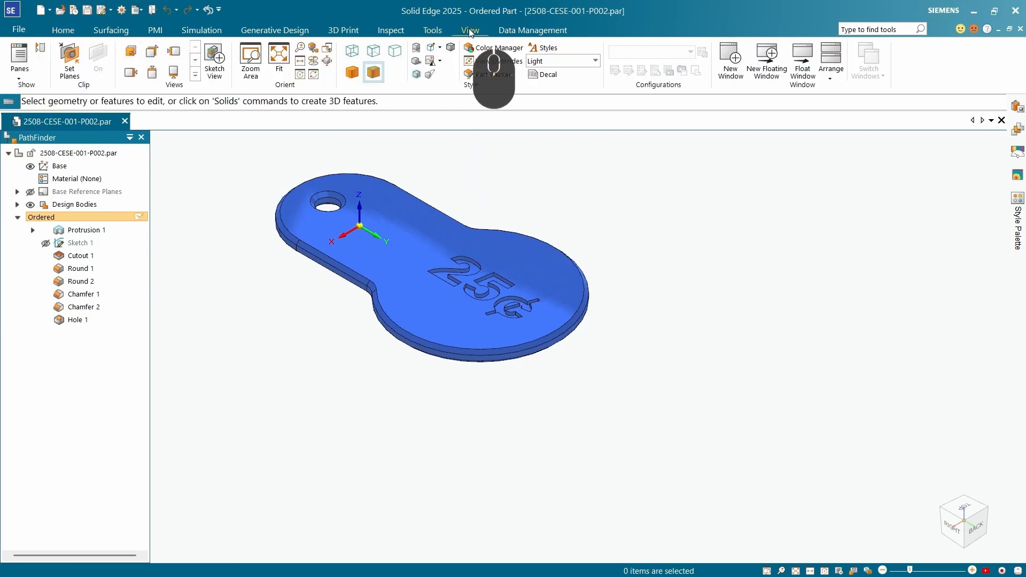
left_click(496, 77)
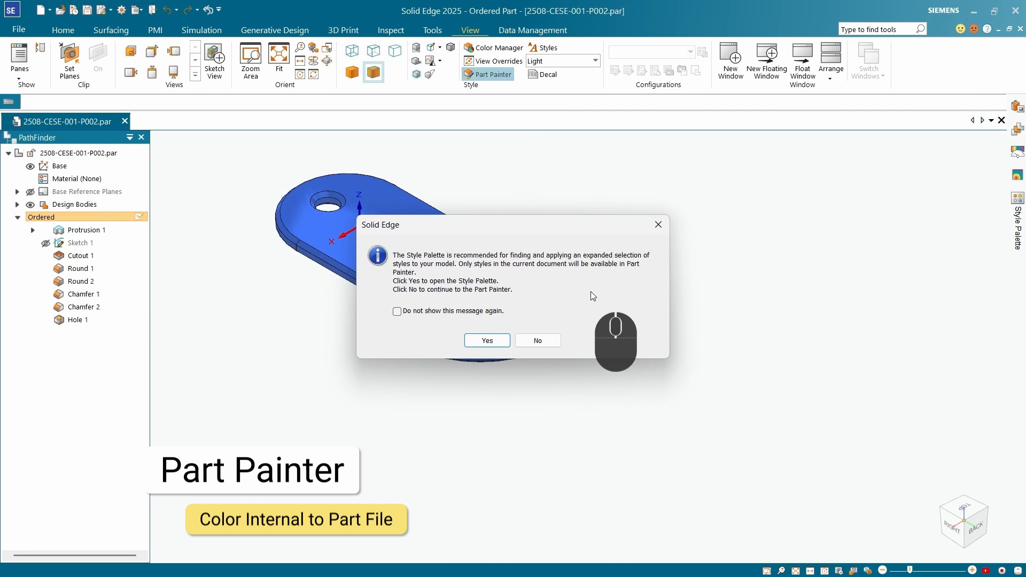
left_click(658, 225)
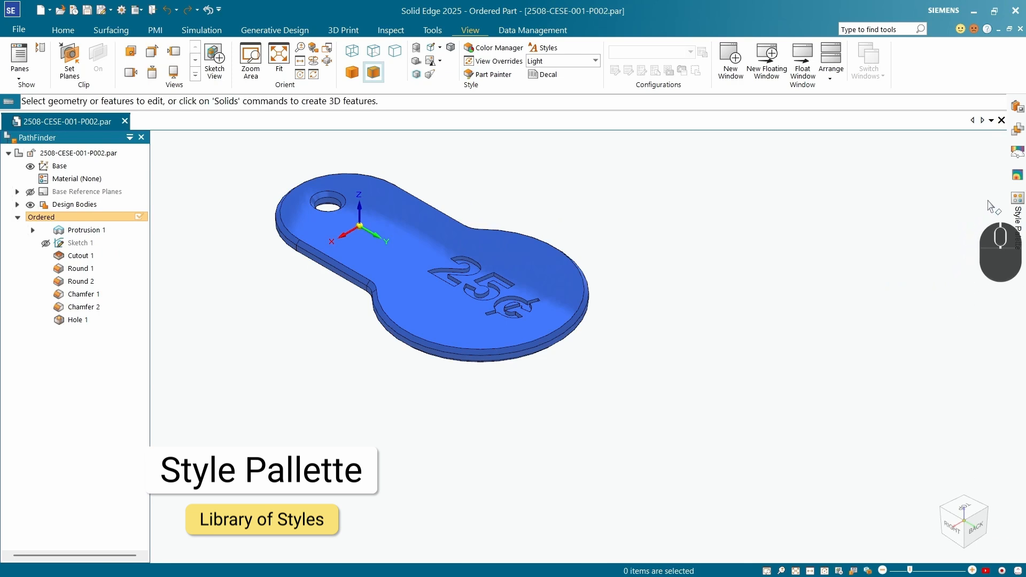
Apply the solid green style to the whole token, using Body selection and replacing current styles.
left_click(1017, 200)
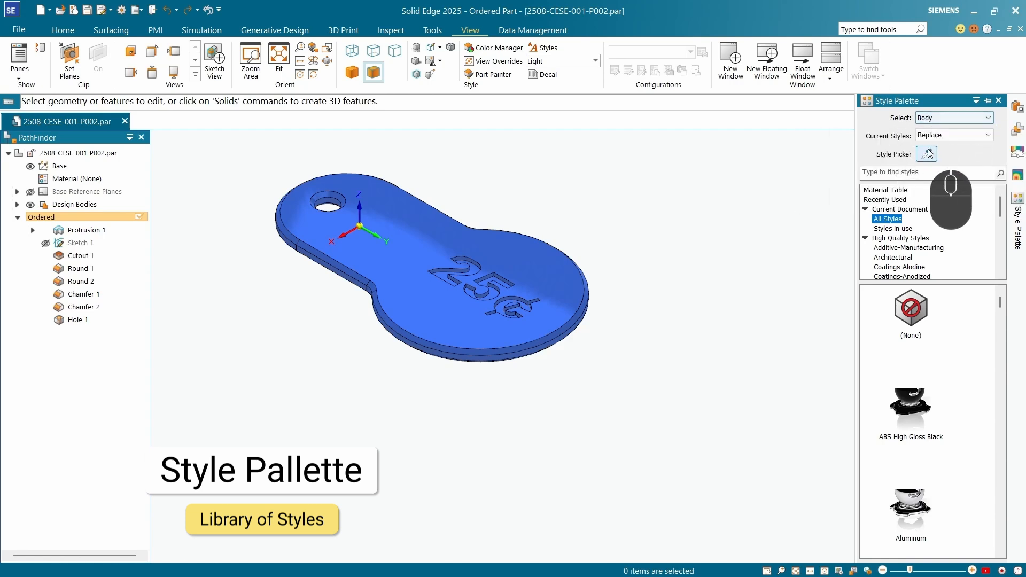
left_click(944, 135)
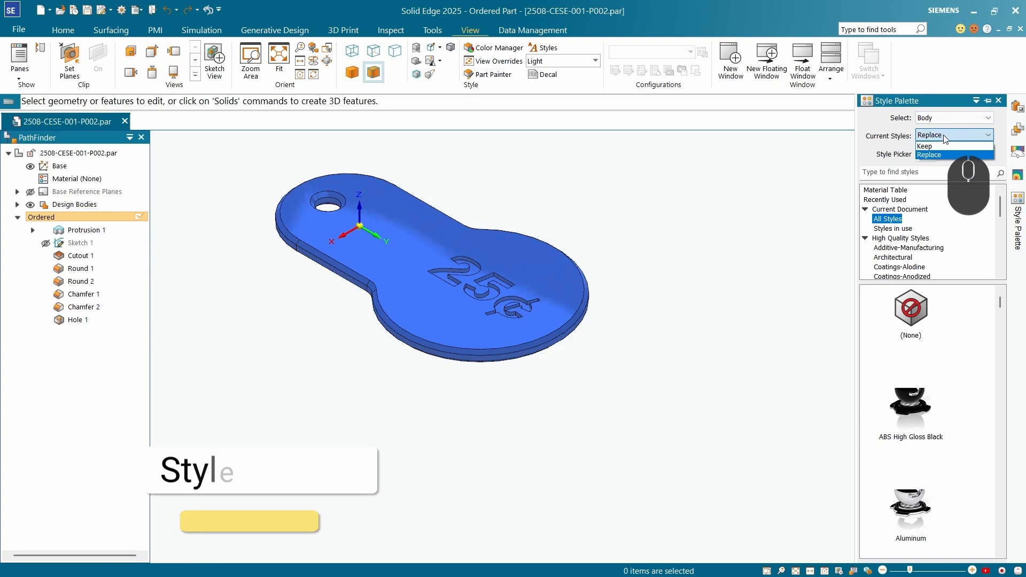
left_click(942, 119)
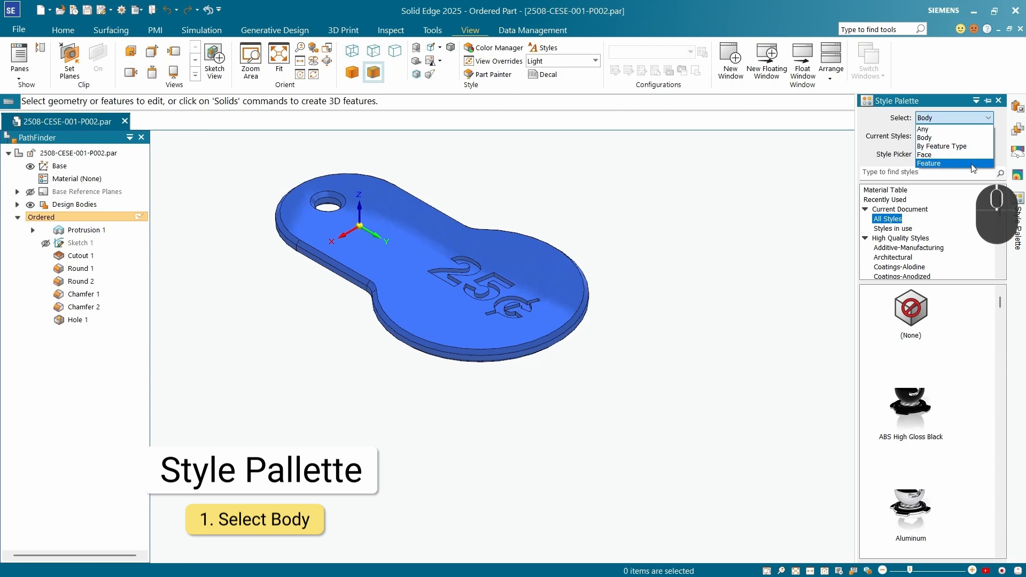
left_click(948, 139)
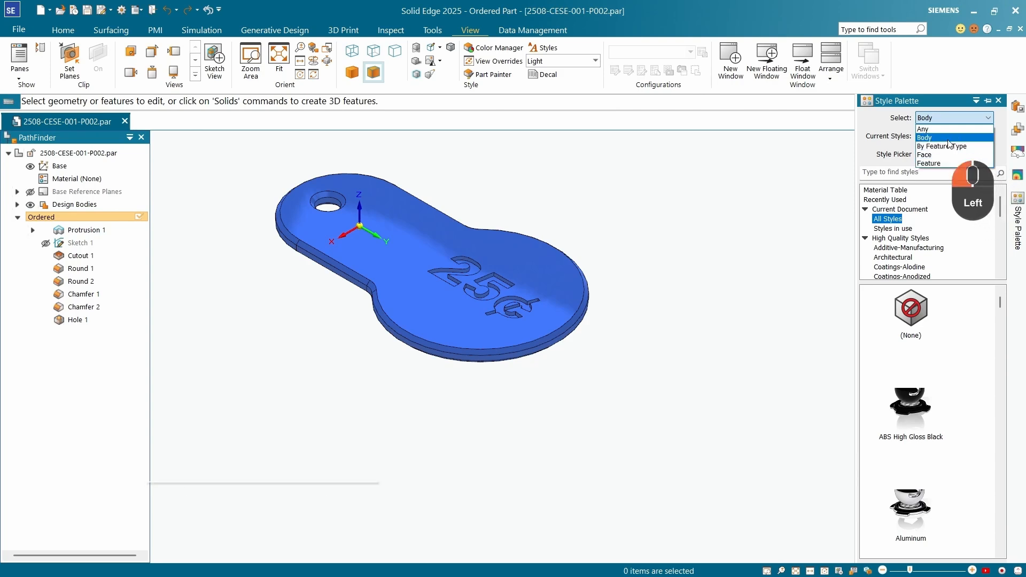
left_click(942, 136)
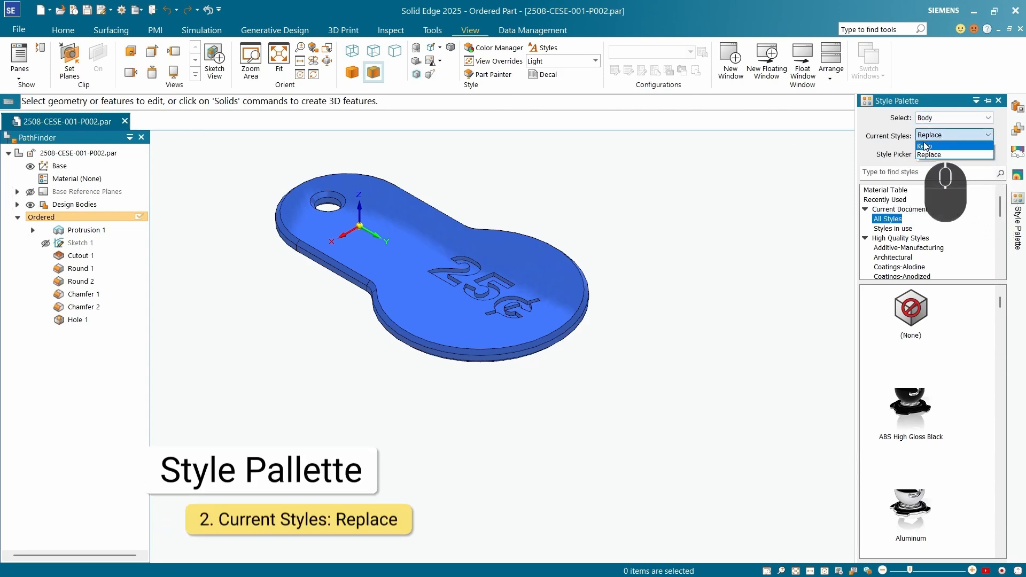
left_click(941, 155)
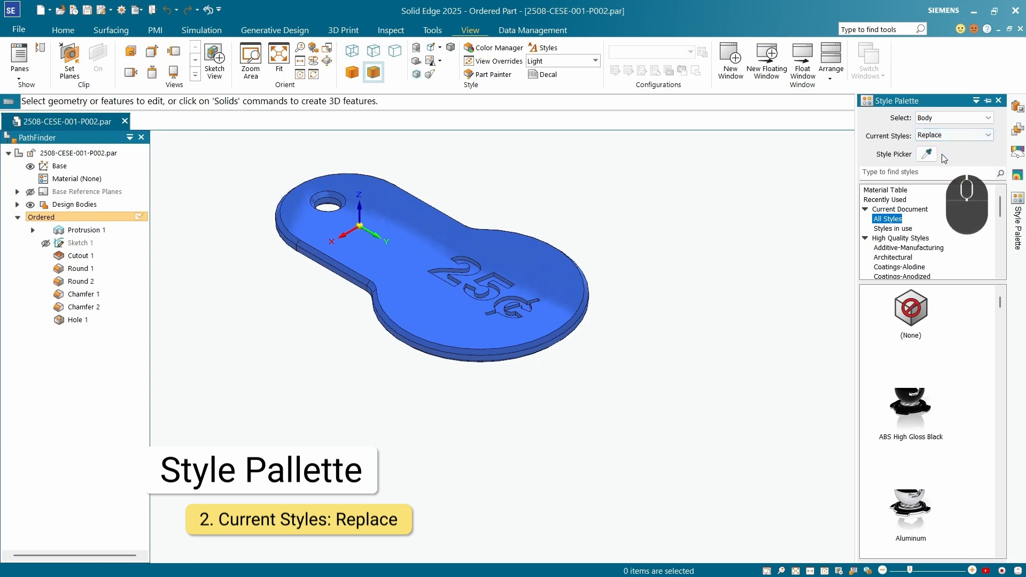
scroll(940, 328, "down", 15)
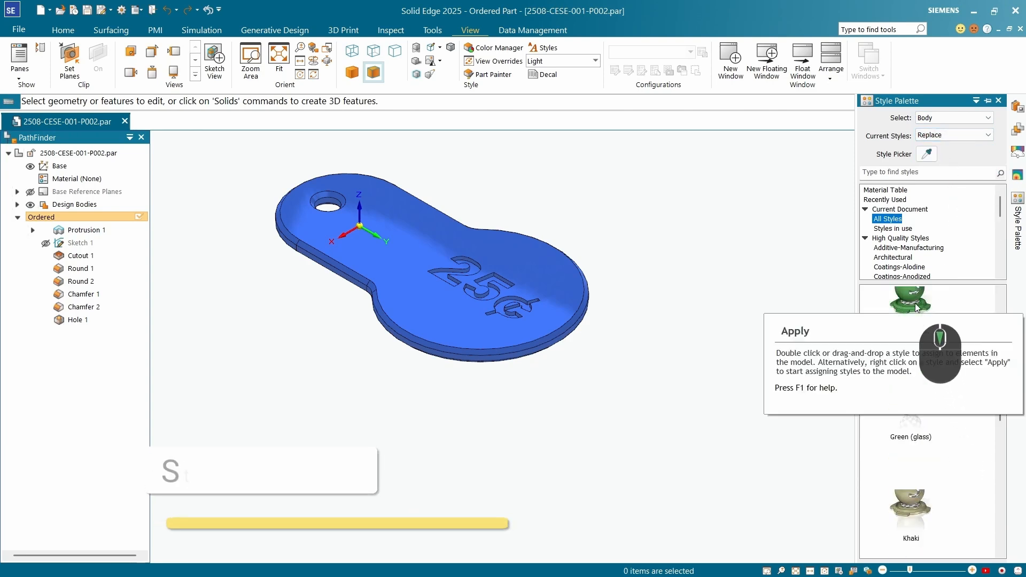
left_click_drag(915, 303, 489, 306)
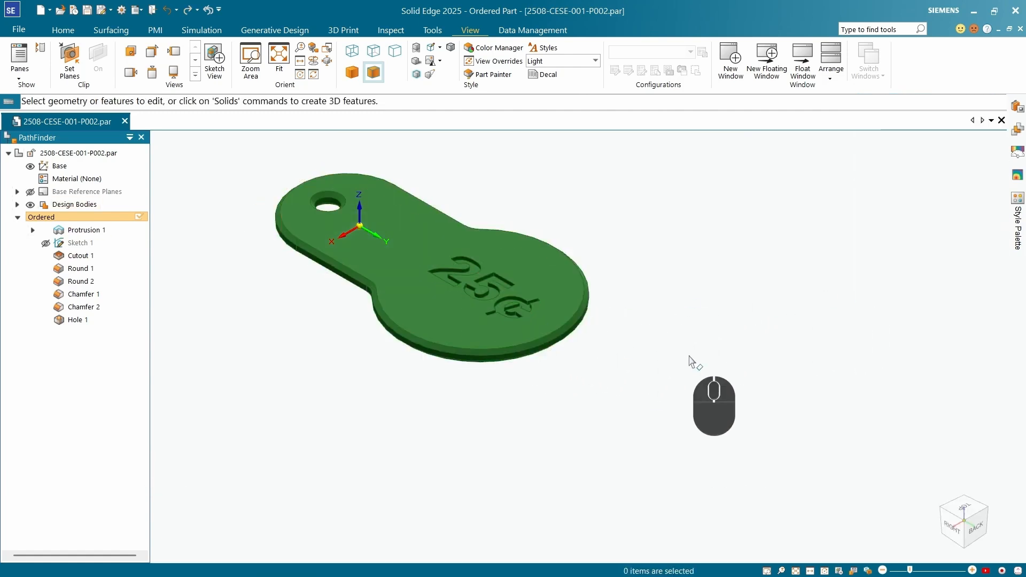
Apply the Gold style to the 25¢ text cutout (Cutout 1), using Feature selection and replacing current styles.
mouse_move(1016, 202)
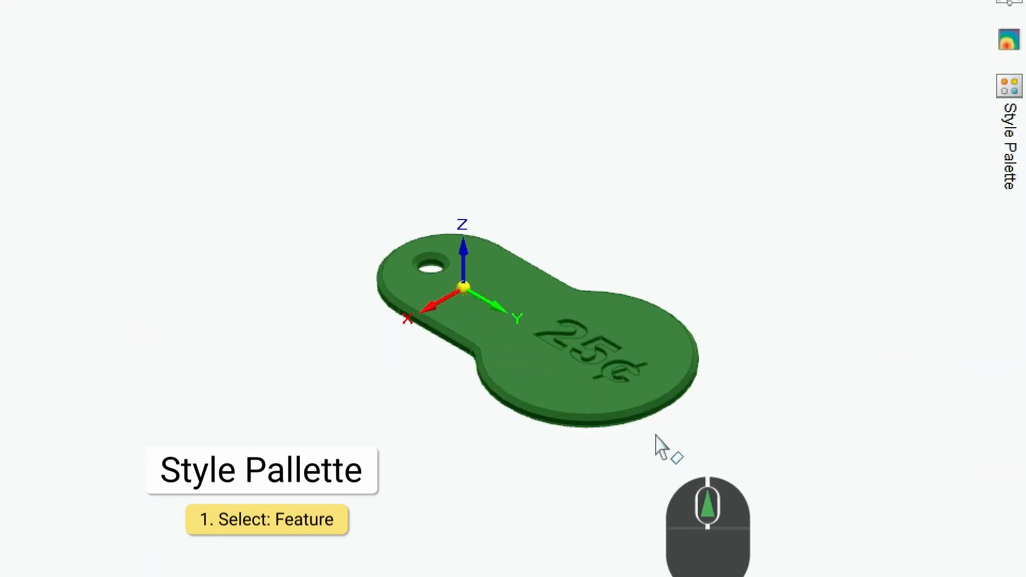
scroll(647, 376, "down", 6)
left_click(882, 110)
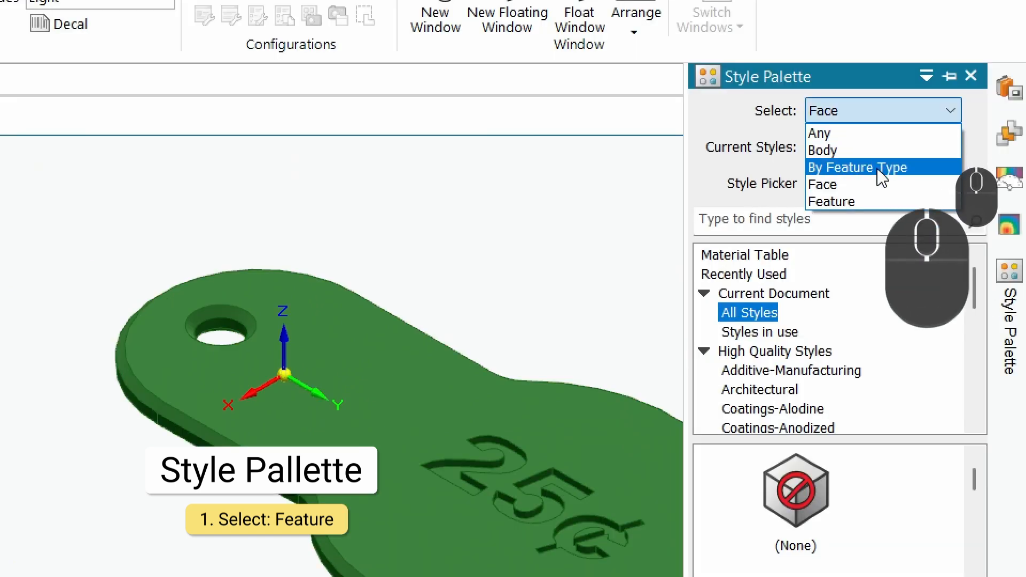
left_click(878, 202)
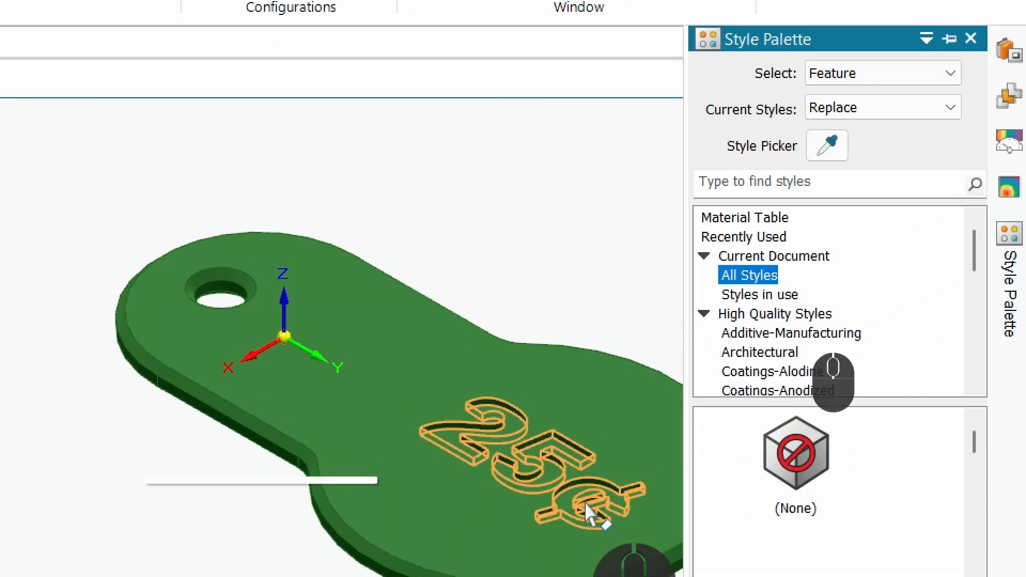
left_click(584, 502)
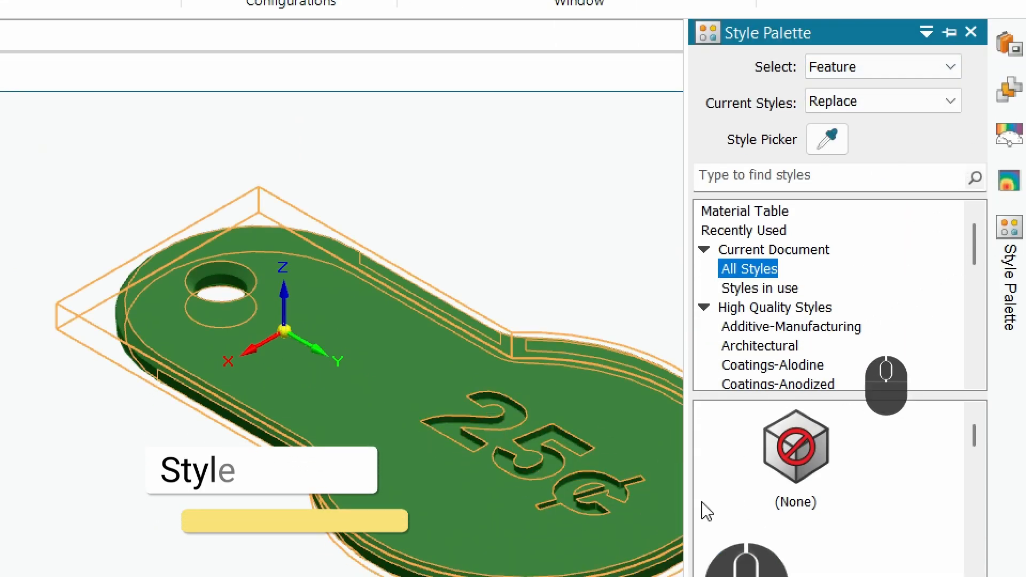
left_click(506, 452)
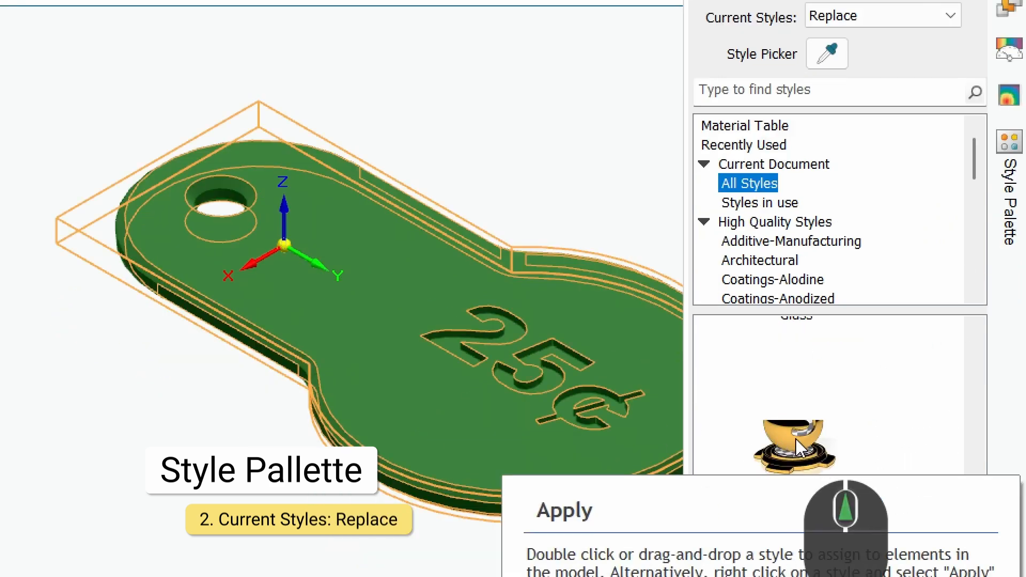
left_click_drag(797, 436, 505, 324)
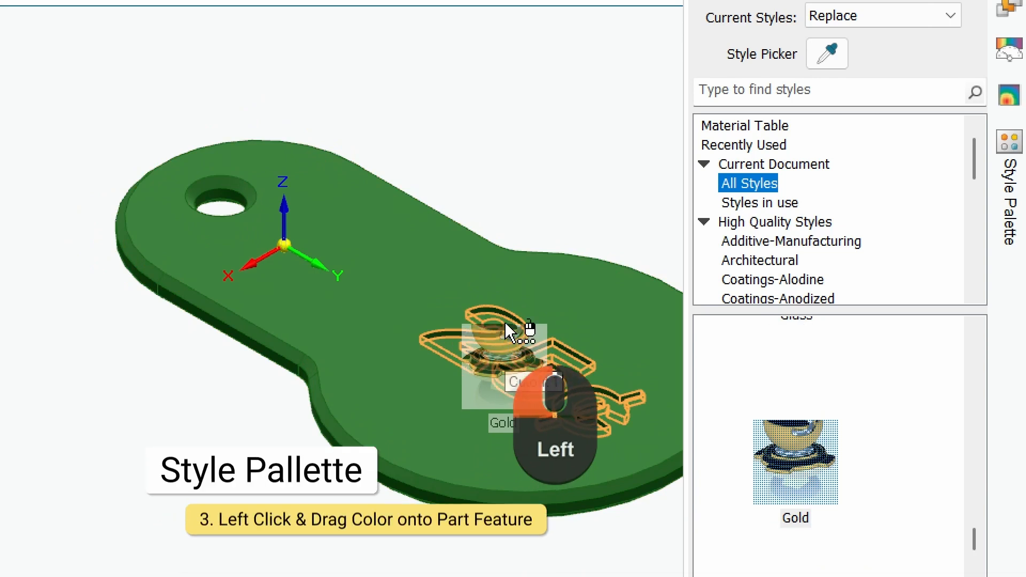
left_click_drag(505, 324, 505, 323)
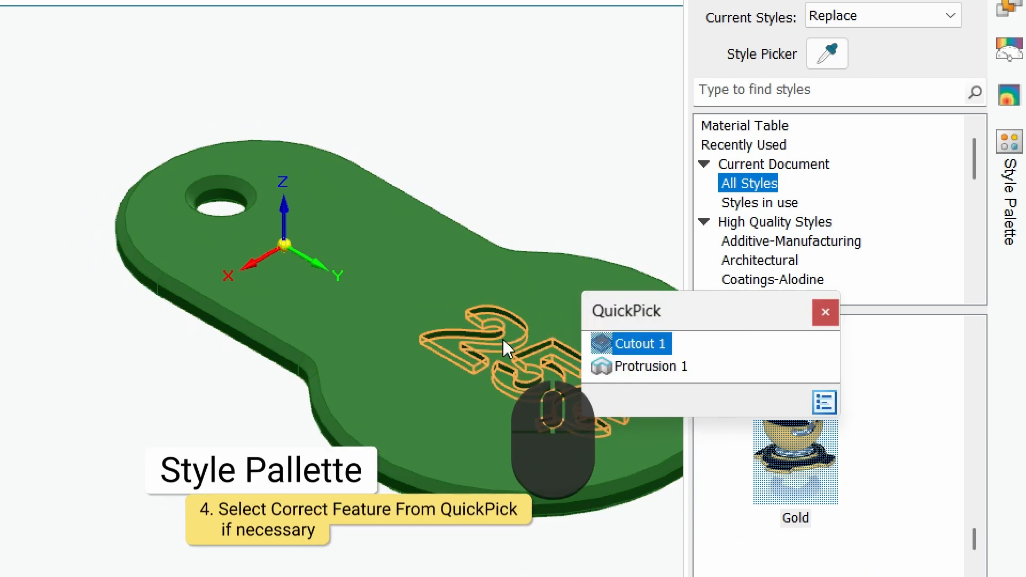
left_click(636, 345)
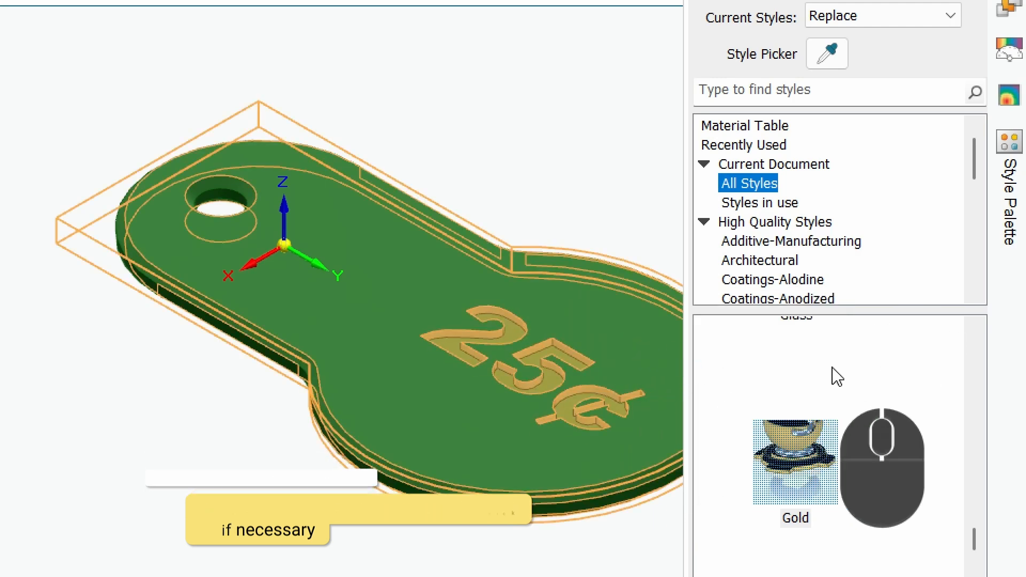
Undo the Gold style applied to the 25¢ text cutout.
scroll(661, 310, "down", 1)
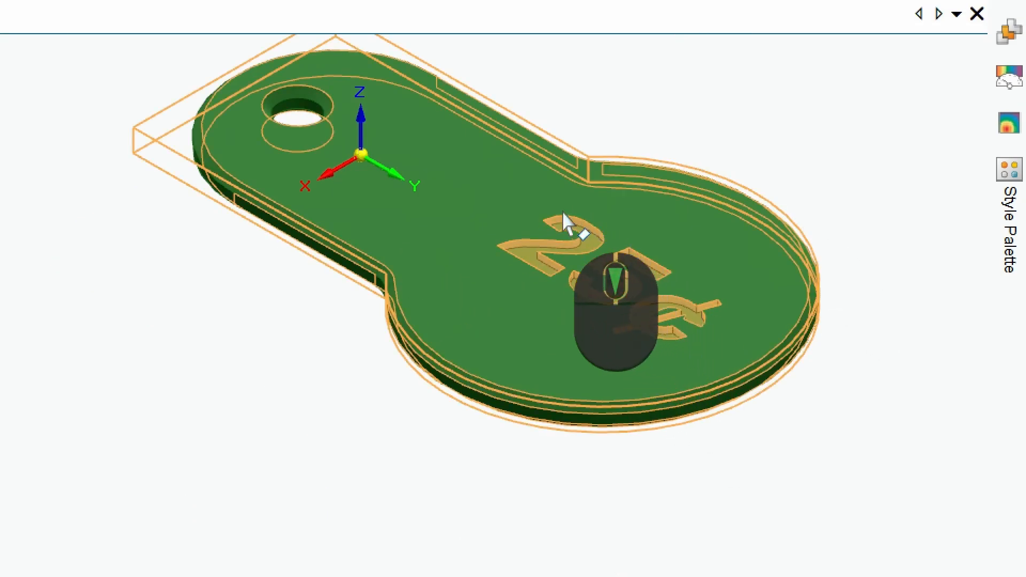
scroll(550, 265, "up", 2)
scroll(551, 266, "up", 2)
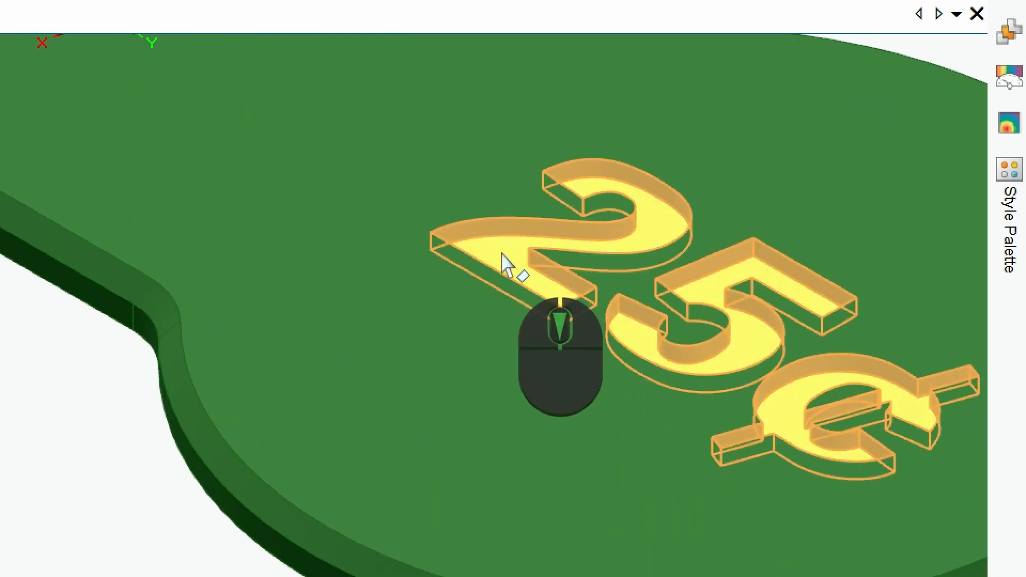
scroll(541, 172, "down", 1)
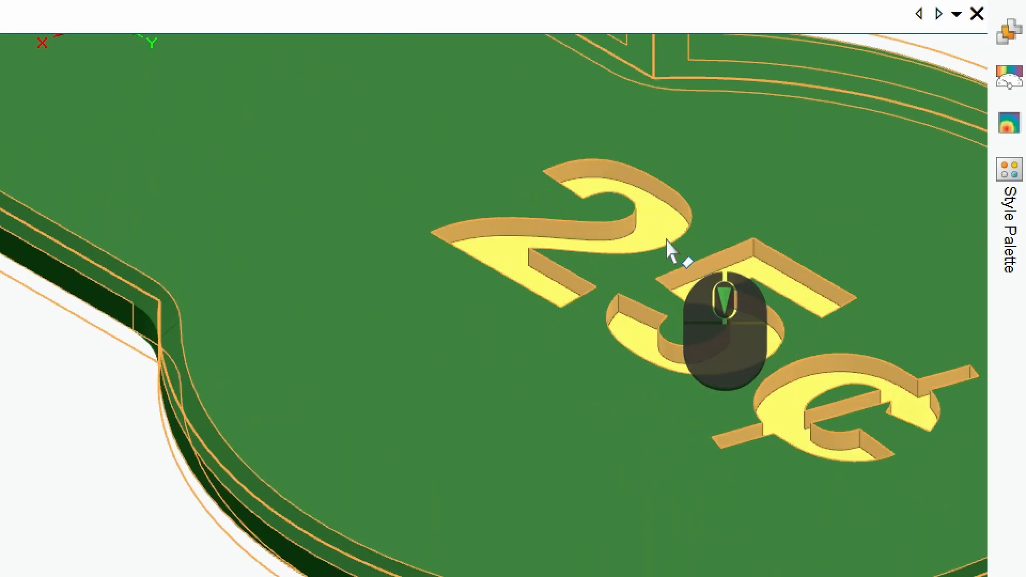
scroll(583, 275, "down", 3)
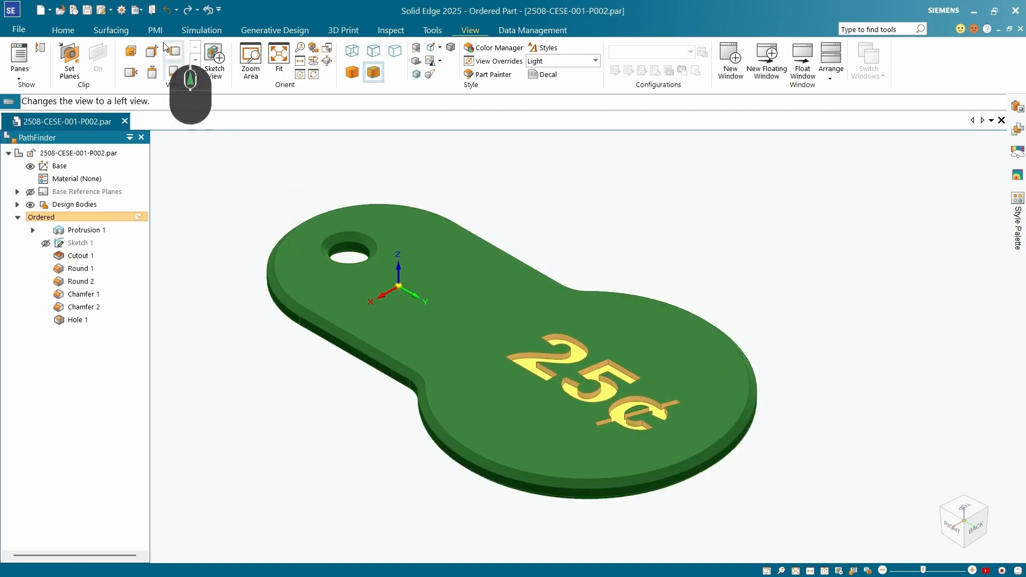
left_click(167, 11)
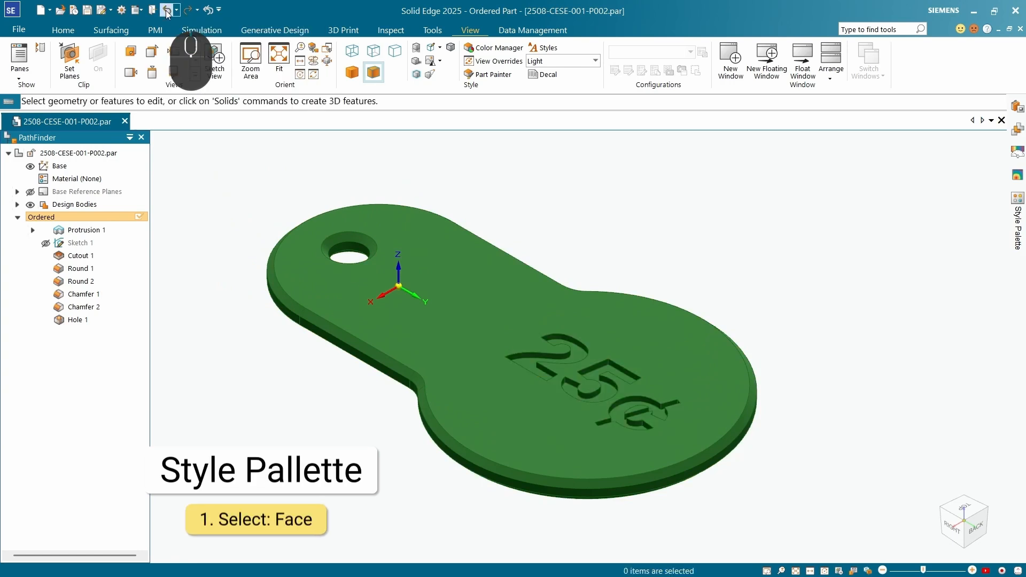
Apply the Gold style to the recessed floor face of the engraved 2, using Face selection and replacing current styles.
left_click(1018, 207)
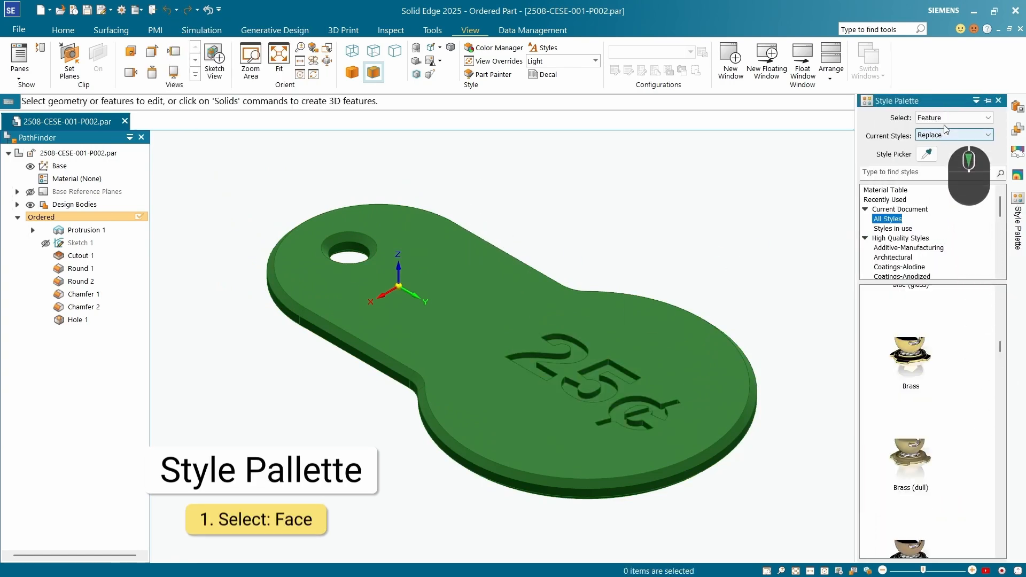
left_click(946, 118)
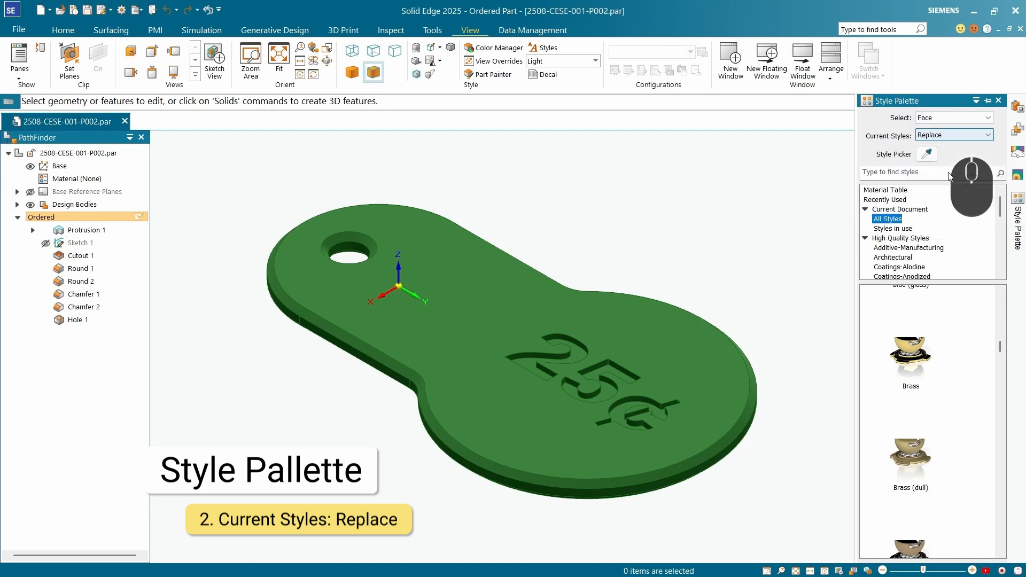
scroll(917, 471, "down", 2)
scroll(917, 471, "down", 10)
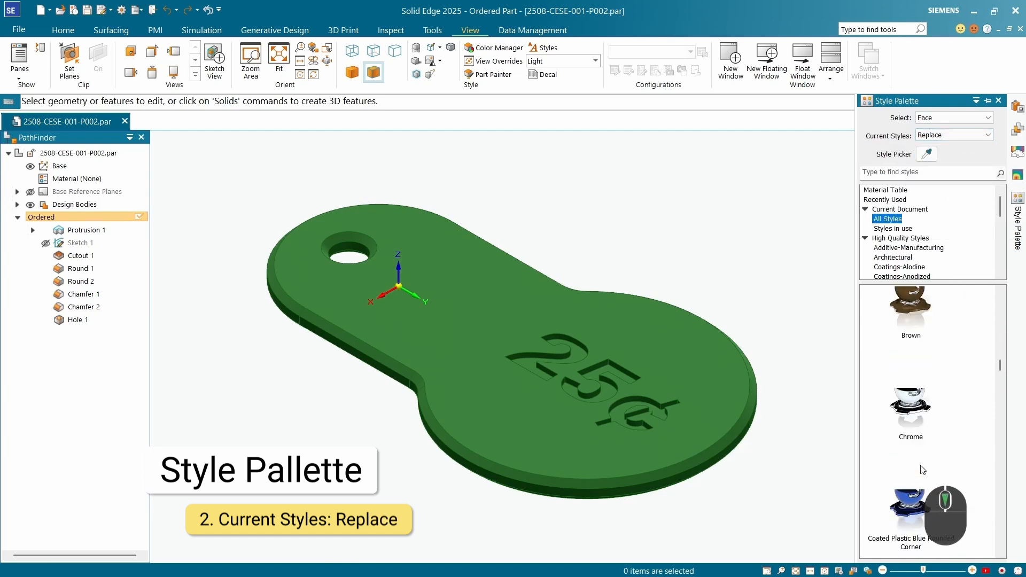
scroll(924, 452, "up", 3)
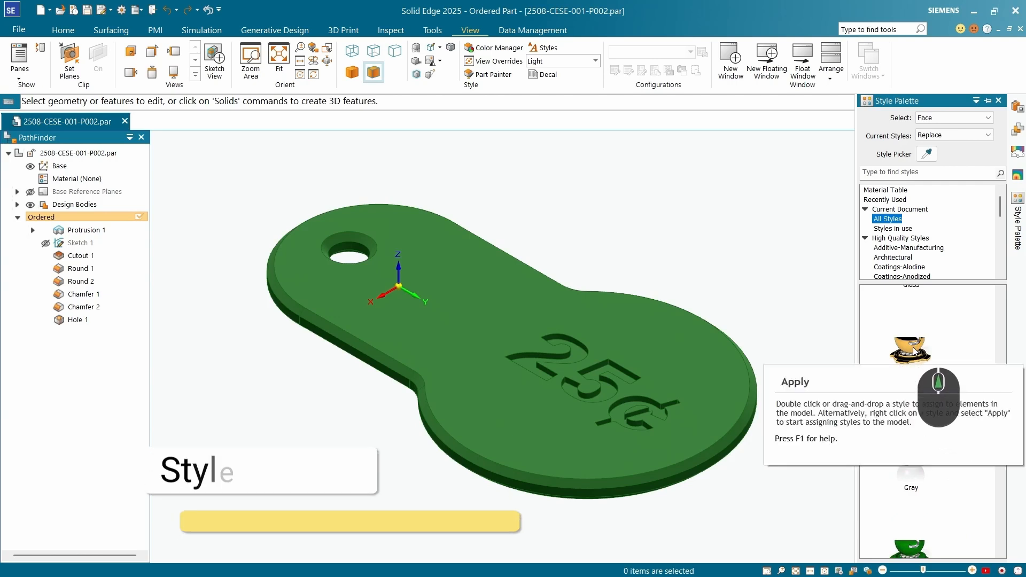
mouse_move(917, 355)
left_mouse_down()
mouse_move(688, 362)
mouse_move(570, 343)
left_mouse_up()
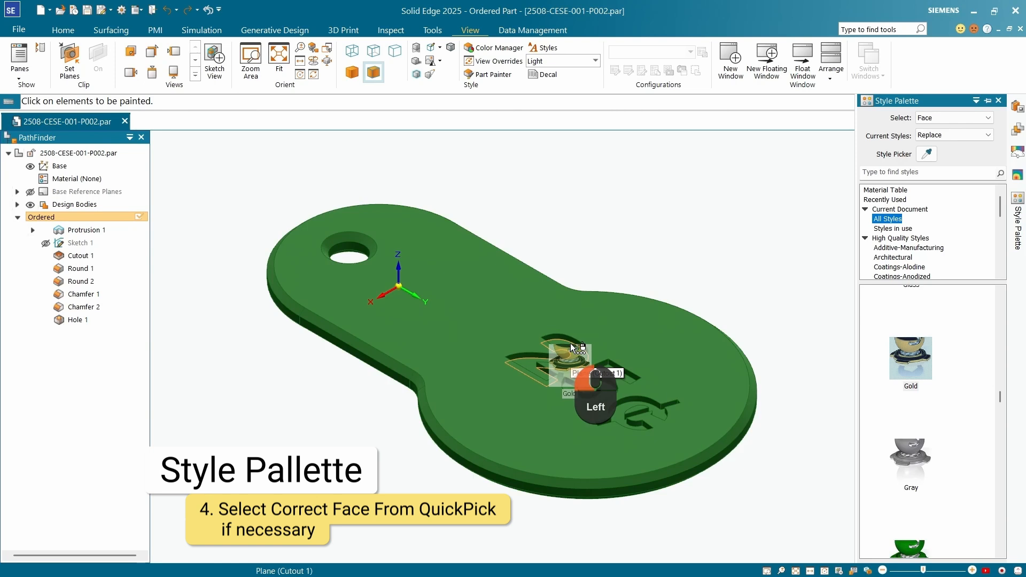
left_click_drag(570, 343, 569, 343)
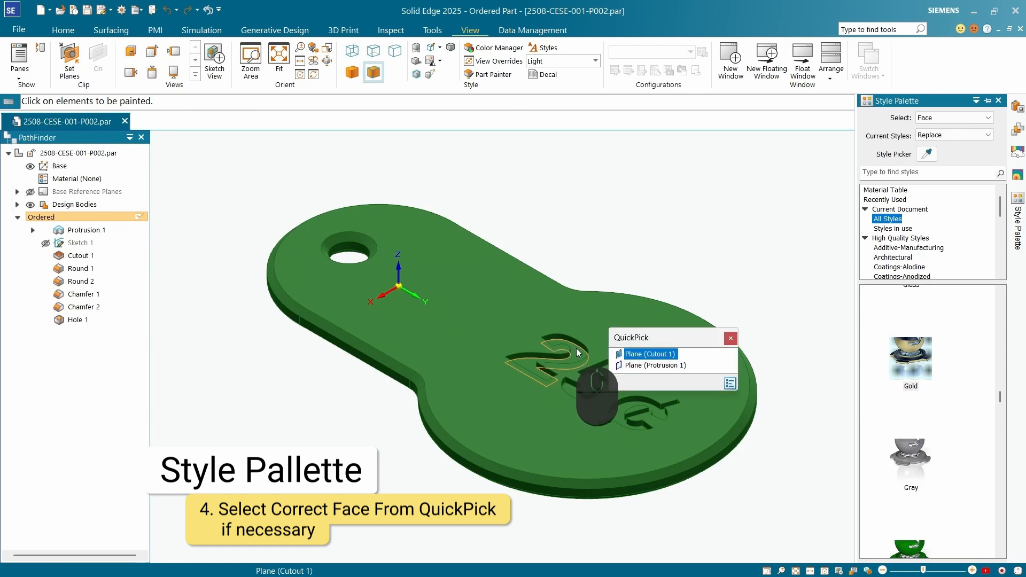
left_click(643, 355)
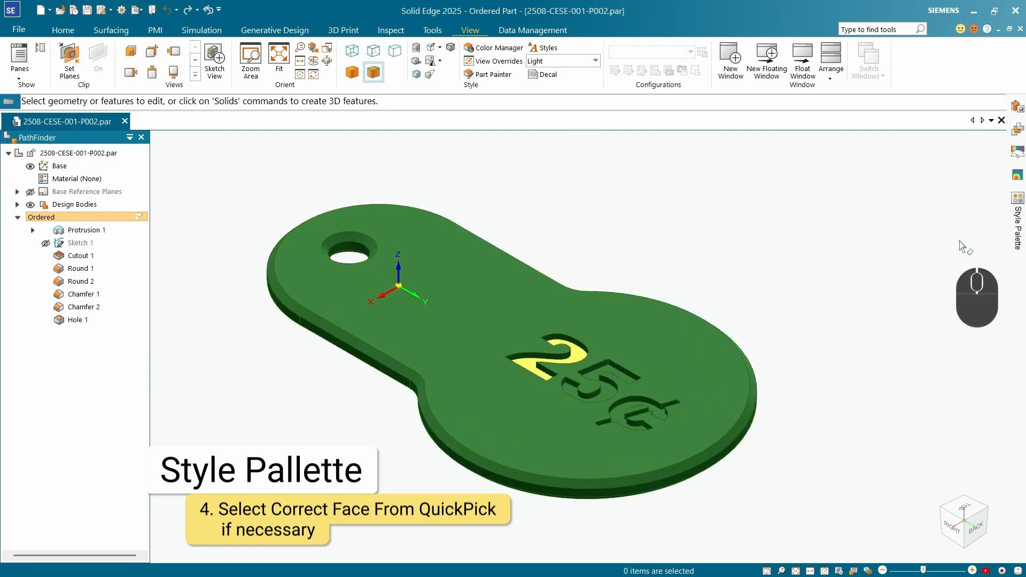
Pin the Style Palette open and apply the Gold style to the recessed floor face of the engraved 5.
mouse_move(1018, 211)
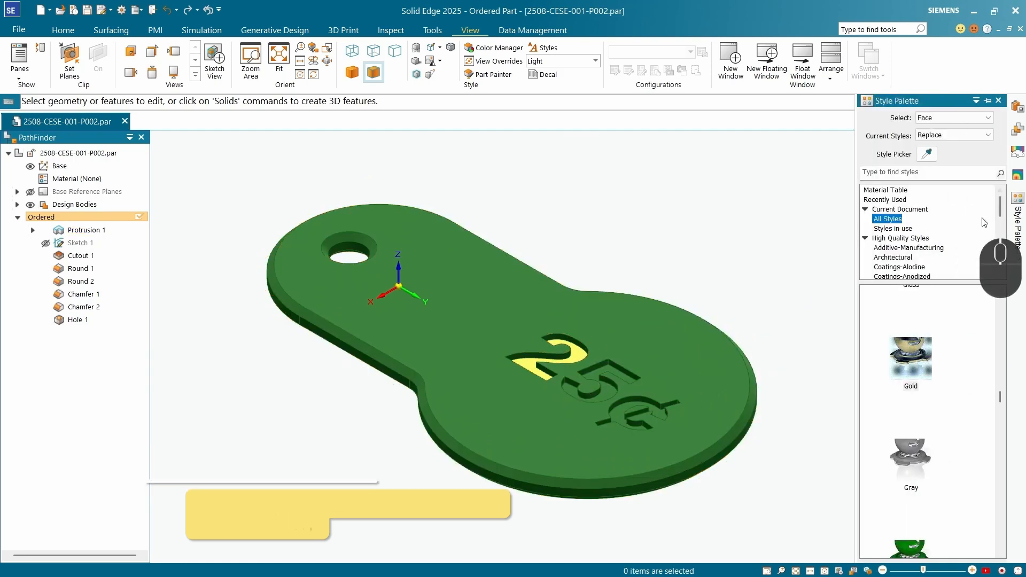
left_click(986, 101)
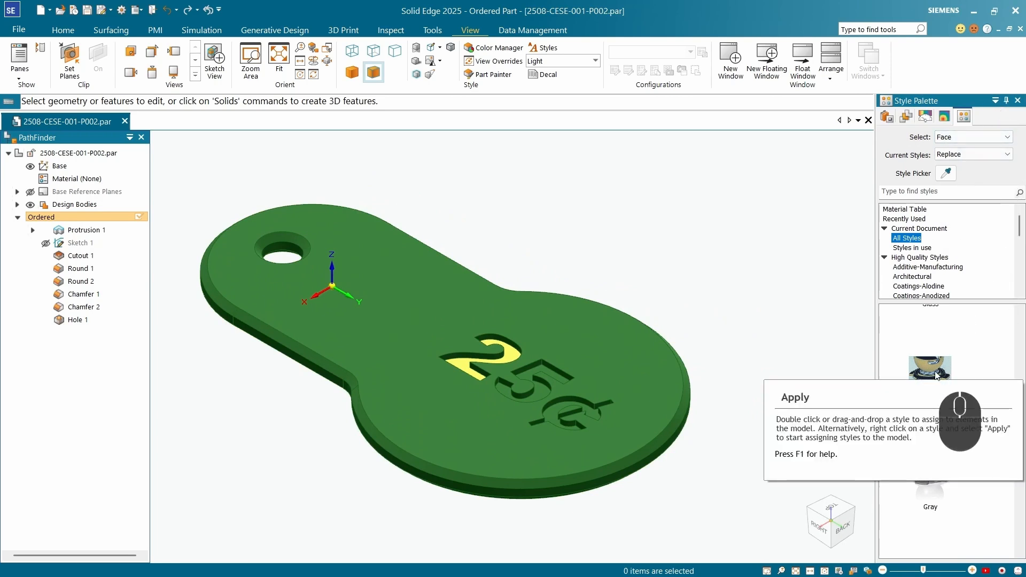
mouse_move(936, 371)
left_mouse_down()
mouse_move(723, 363)
mouse_move(545, 384)
left_mouse_up()
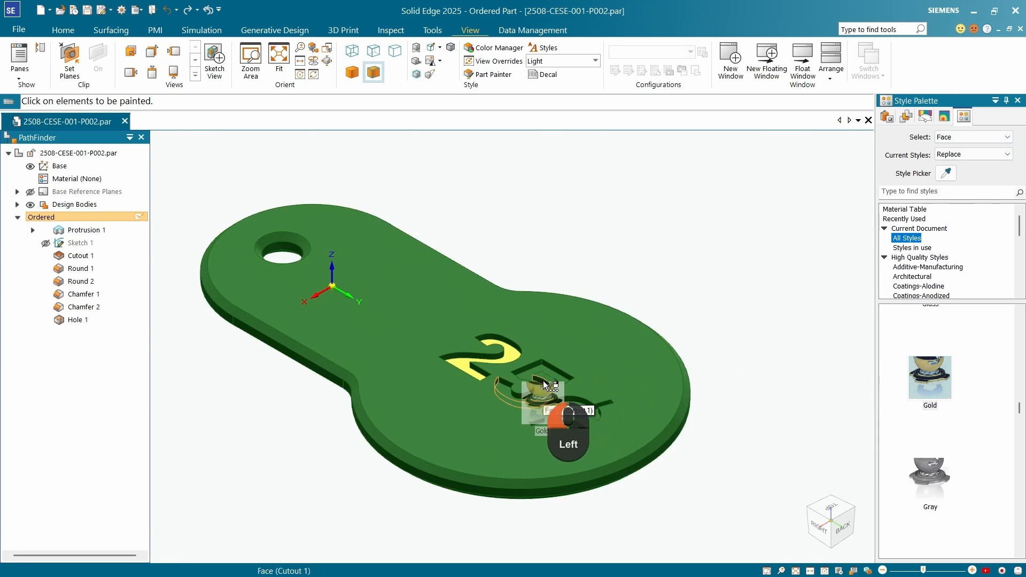
left_click_drag(543, 380, 543, 381)
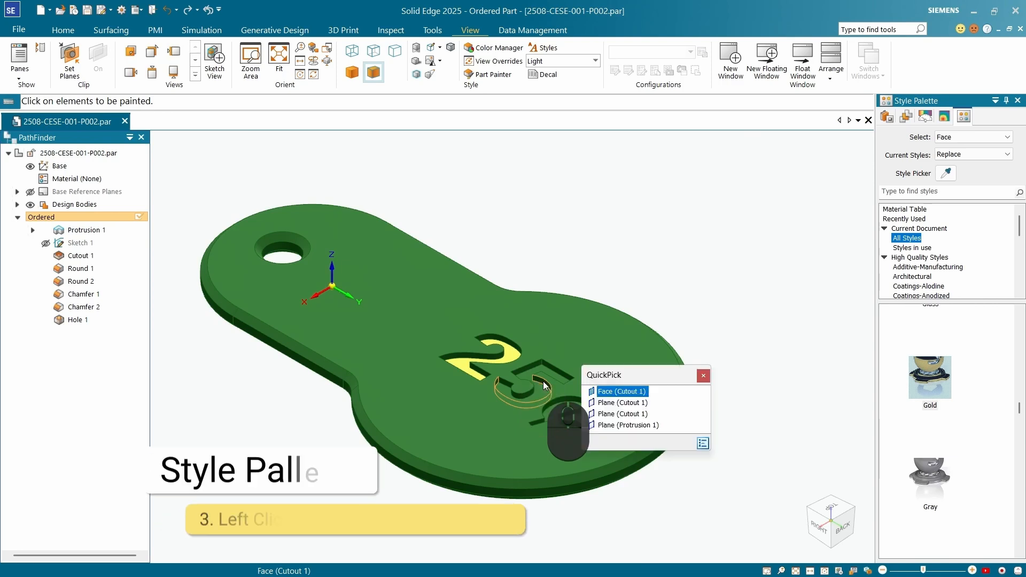
left_click(622, 414)
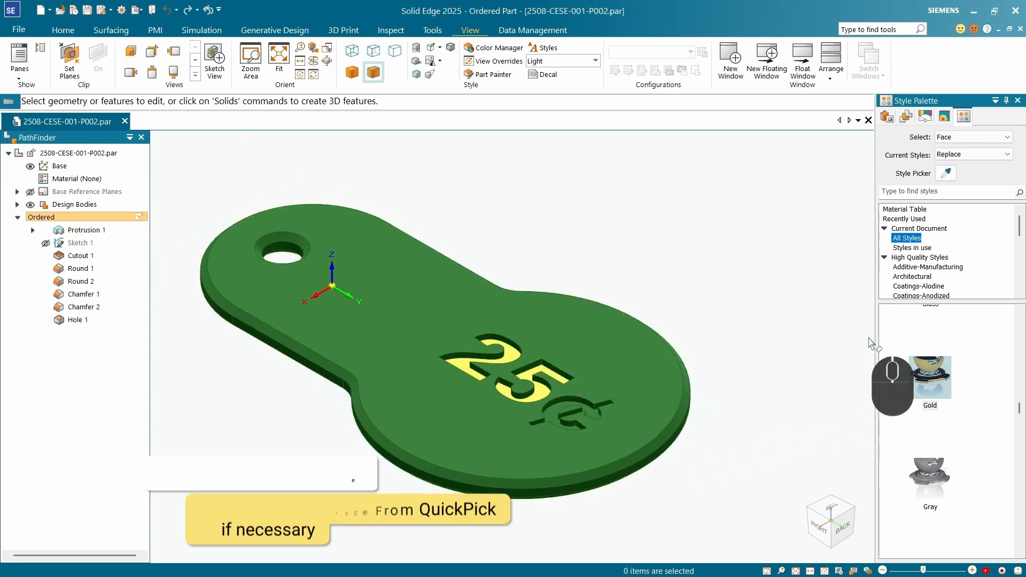
left_click(930, 377)
left_click_drag(710, 417, 562, 395)
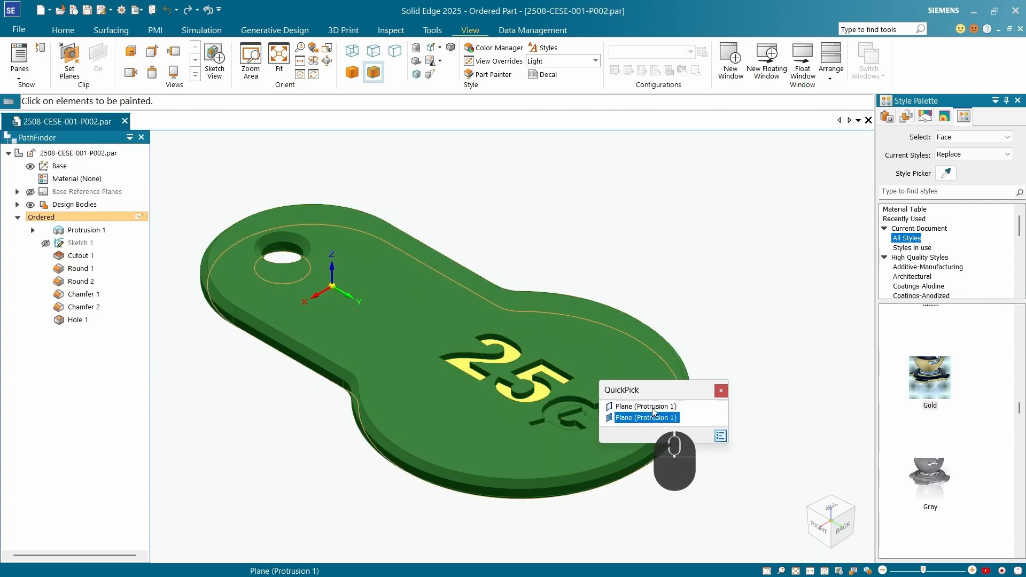
left_click(721, 391)
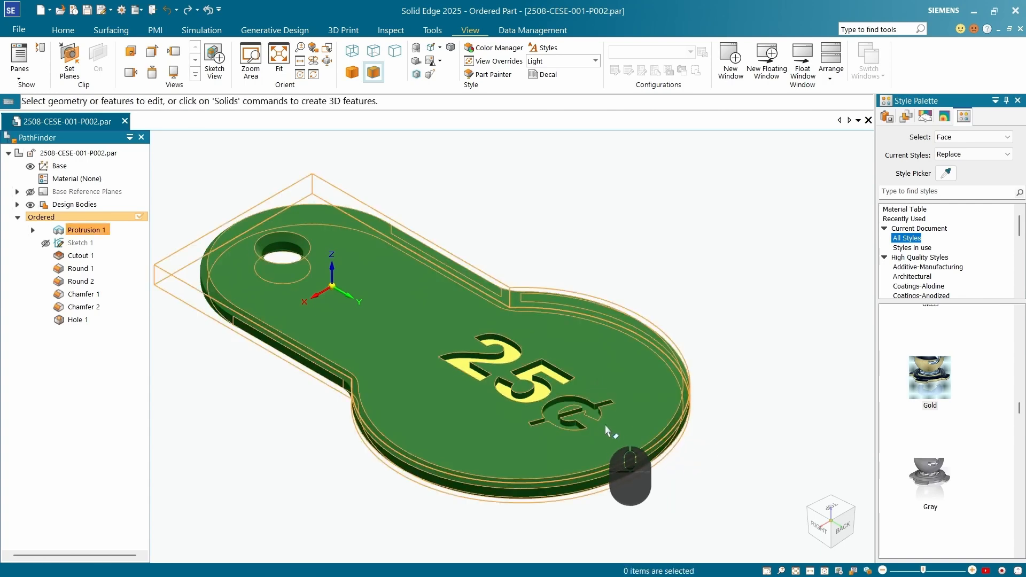
Apply the Gold style to the recessed floor face of the engraved ¢ symbol.
scroll(591, 429, "down", 10)
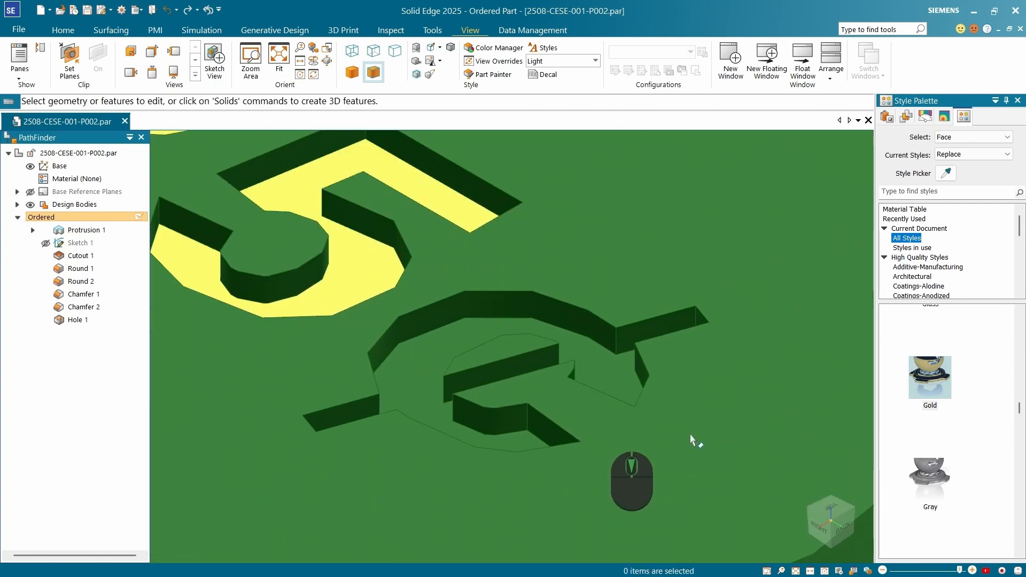
mouse_move(930, 376)
left_mouse_down()
mouse_move(547, 334)
mouse_move(434, 340)
left_mouse_up()
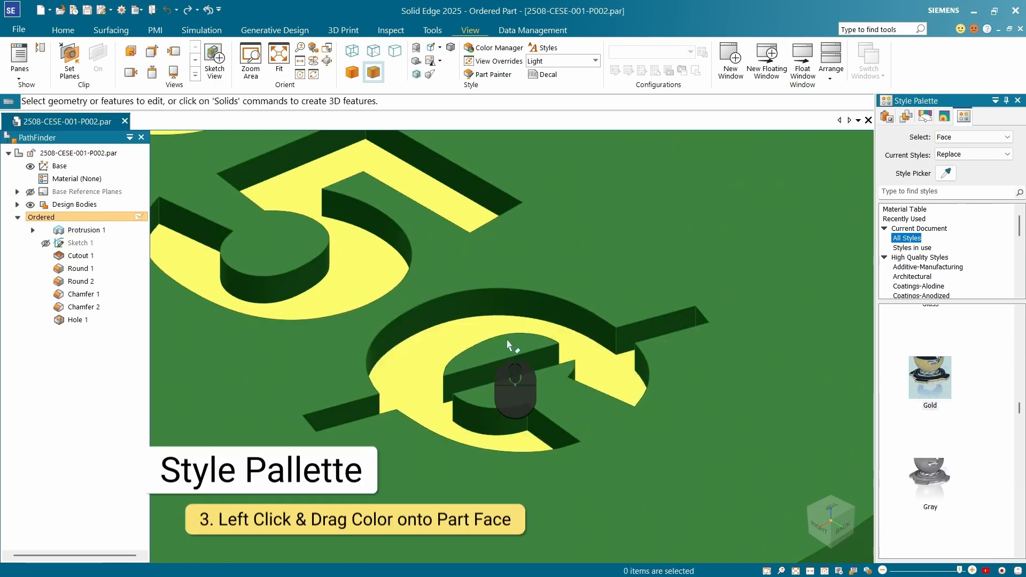
scroll(572, 360, "up", 10)
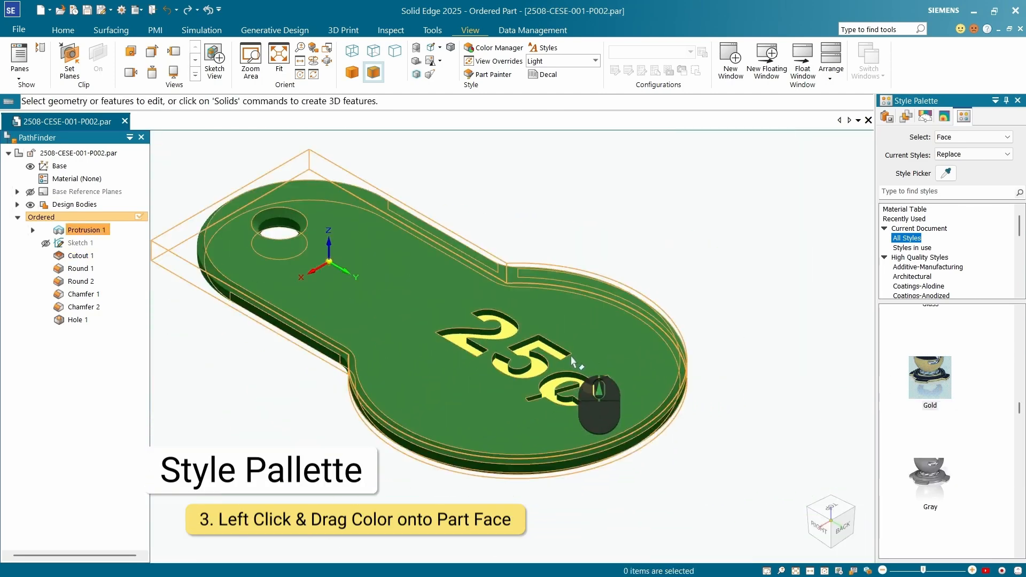
Examine the finished token from the top and the underside, checking the gold 25¢ text and the green body.
middle_click_drag(572, 360, 584, 396)
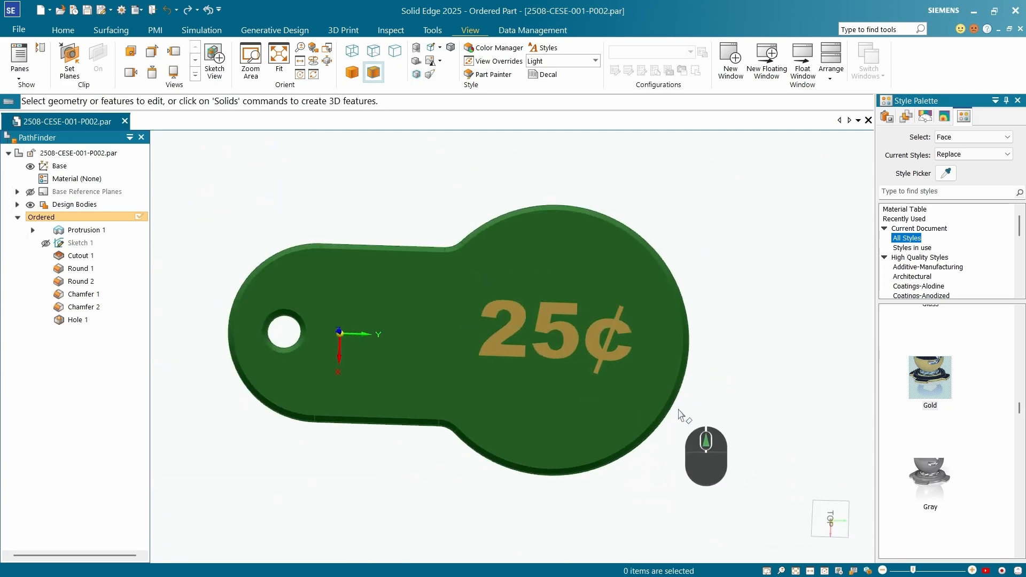
left_click(840, 547)
left_click(838, 547)
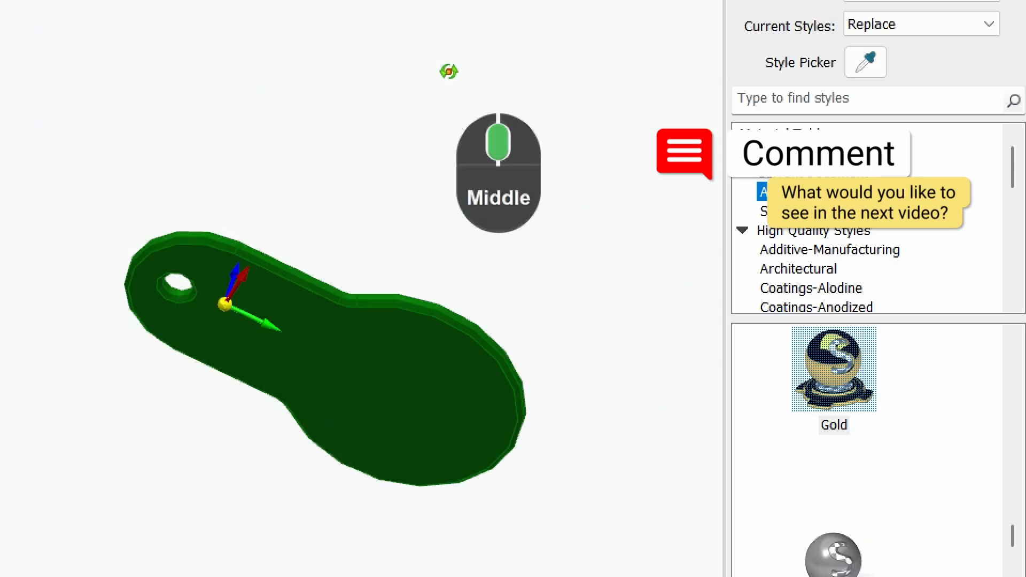
middle_click_drag(447, 71, 338, 503)
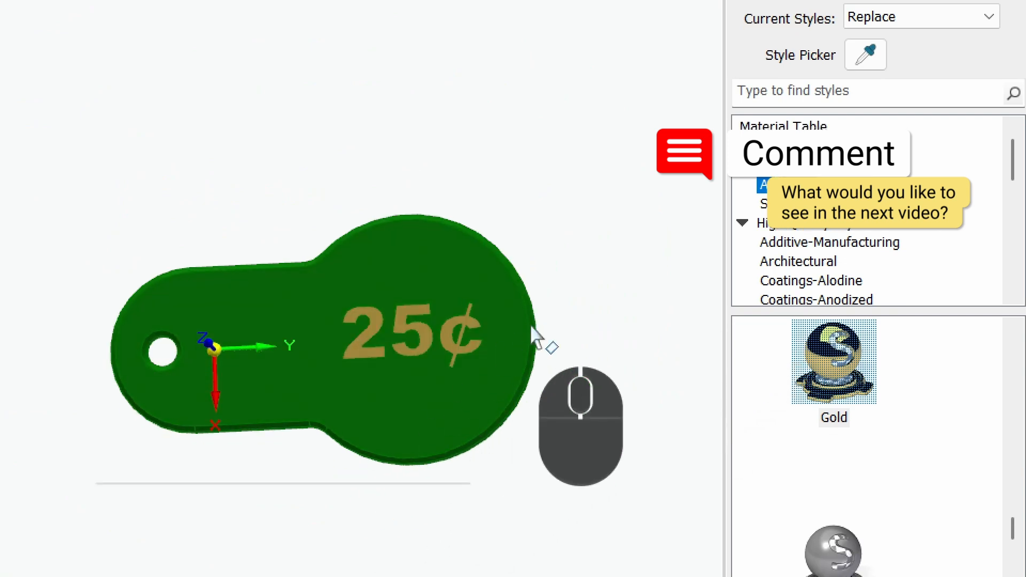
scroll(529, 332, "up", 2)
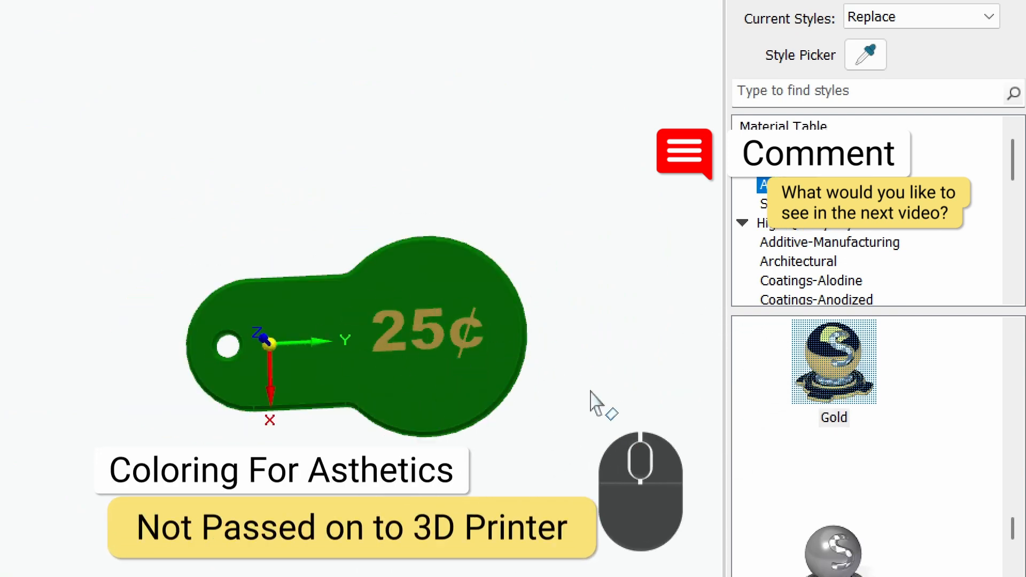
key("alt")
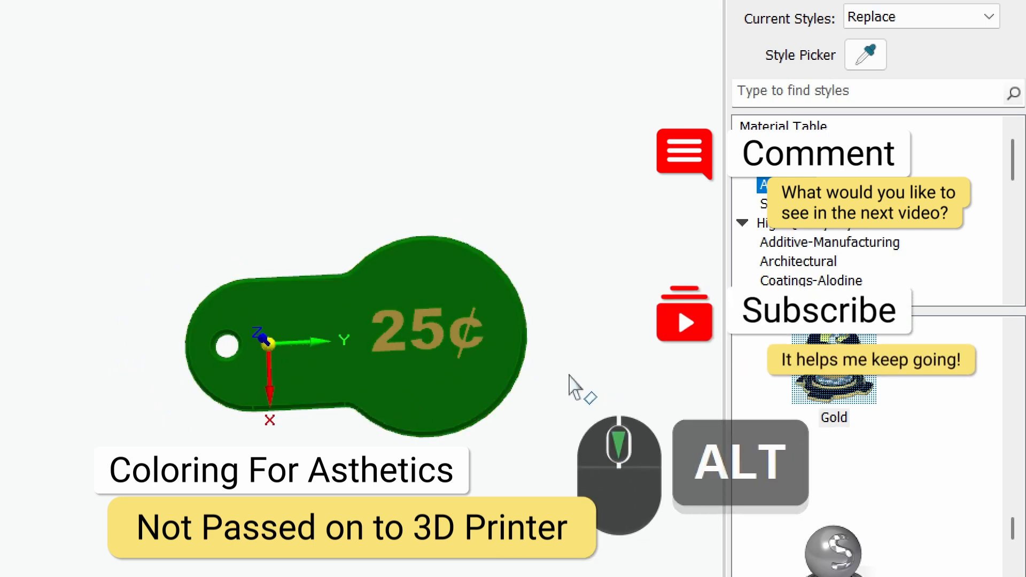
scroll(570, 386, "up", 3)
scroll(570, 386, "down", 2)
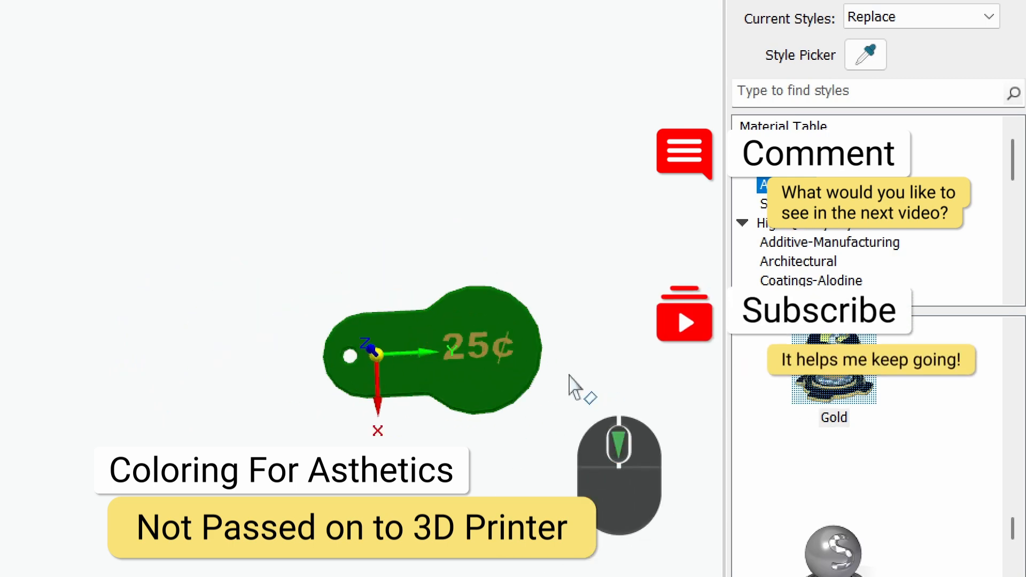
key("ctrl+4")
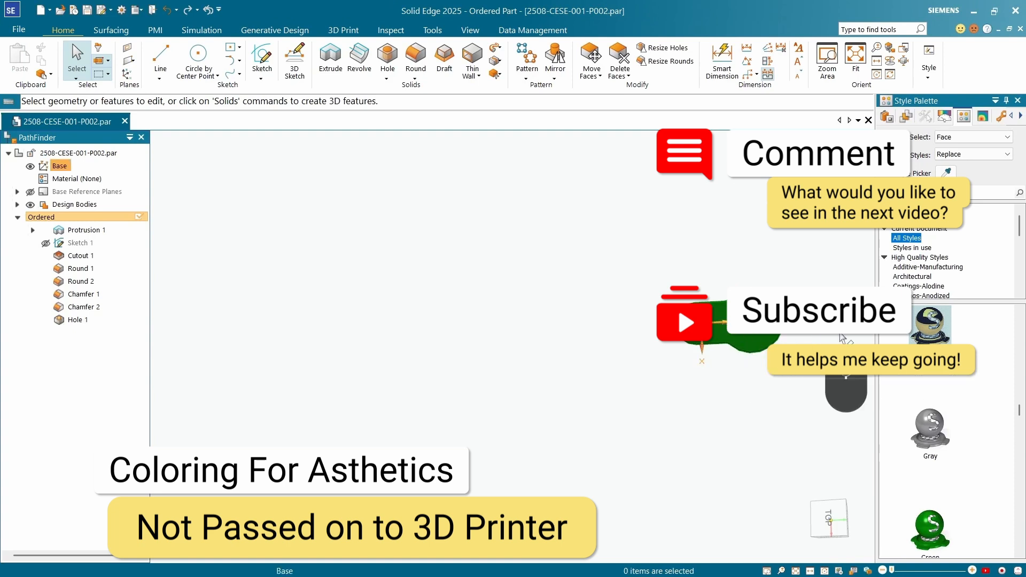
scroll(819, 334, "down", 5)
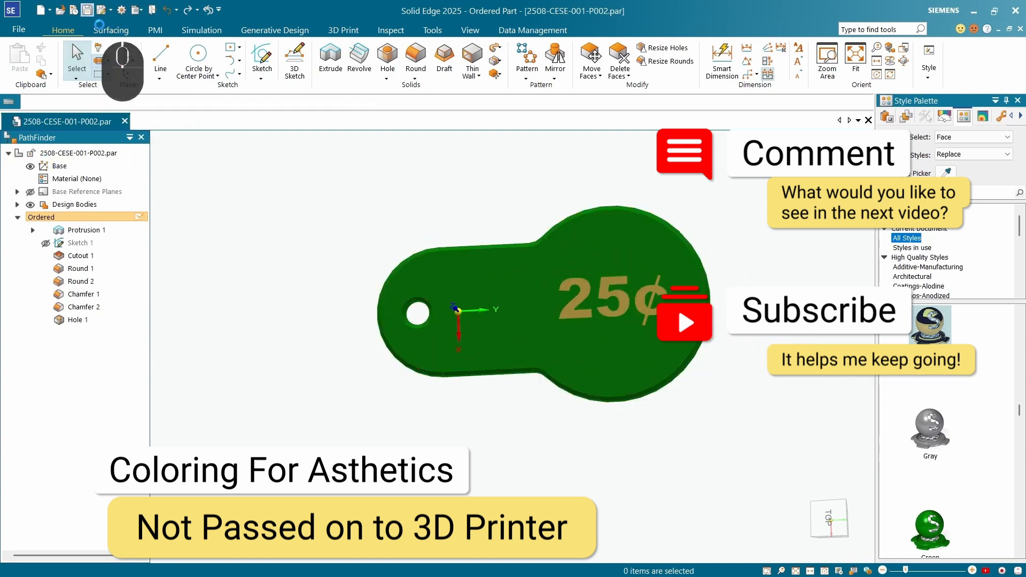
middle_click_drag(353, 289, 303, 263)
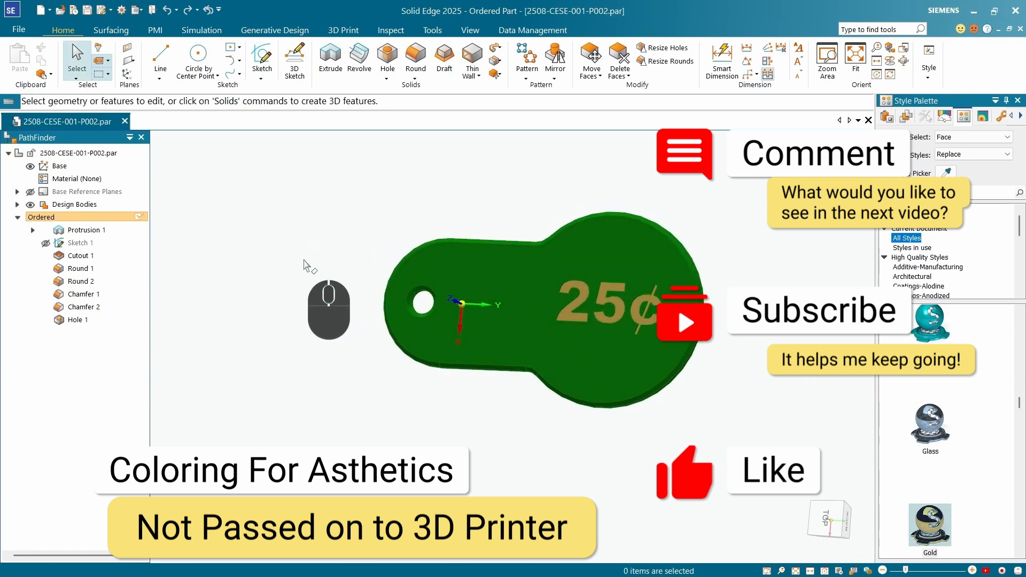